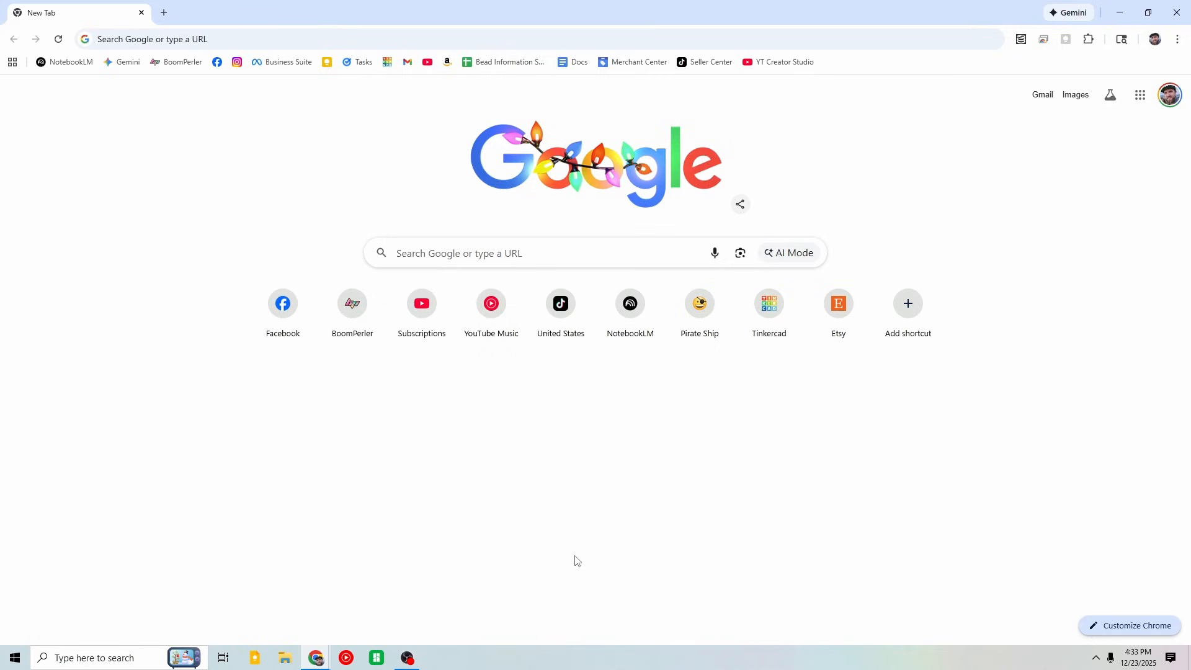
Step: Open dafont.com and look over the recently added fonts on its home page
left_click(148, 39)
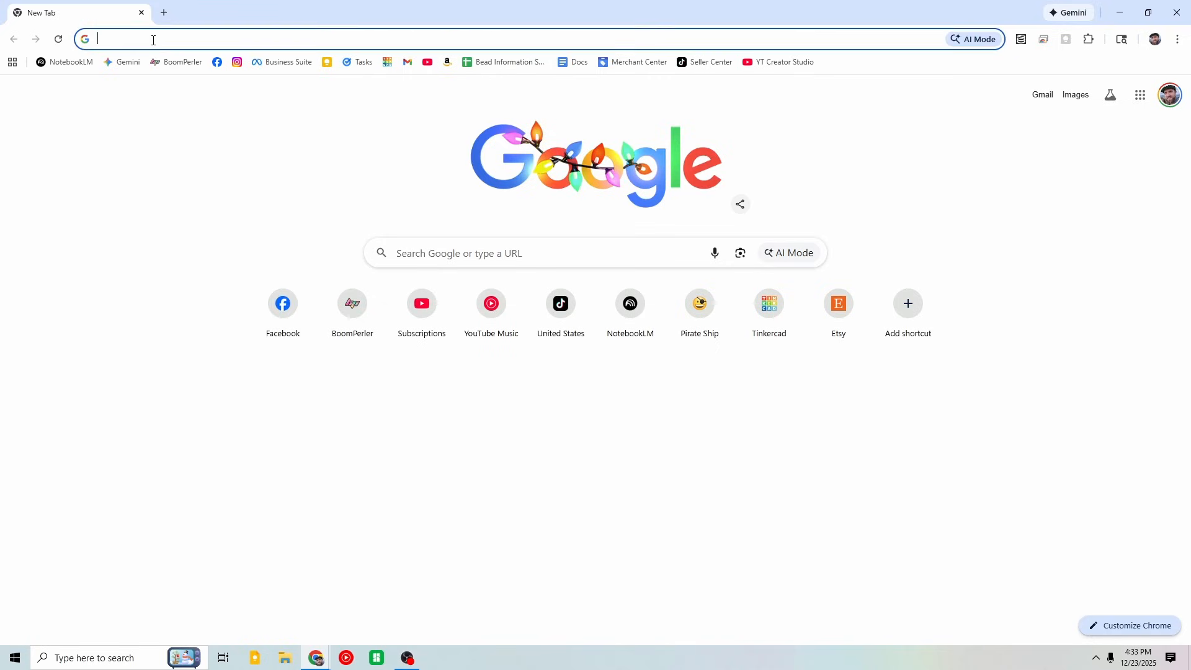
type("dafont.com")
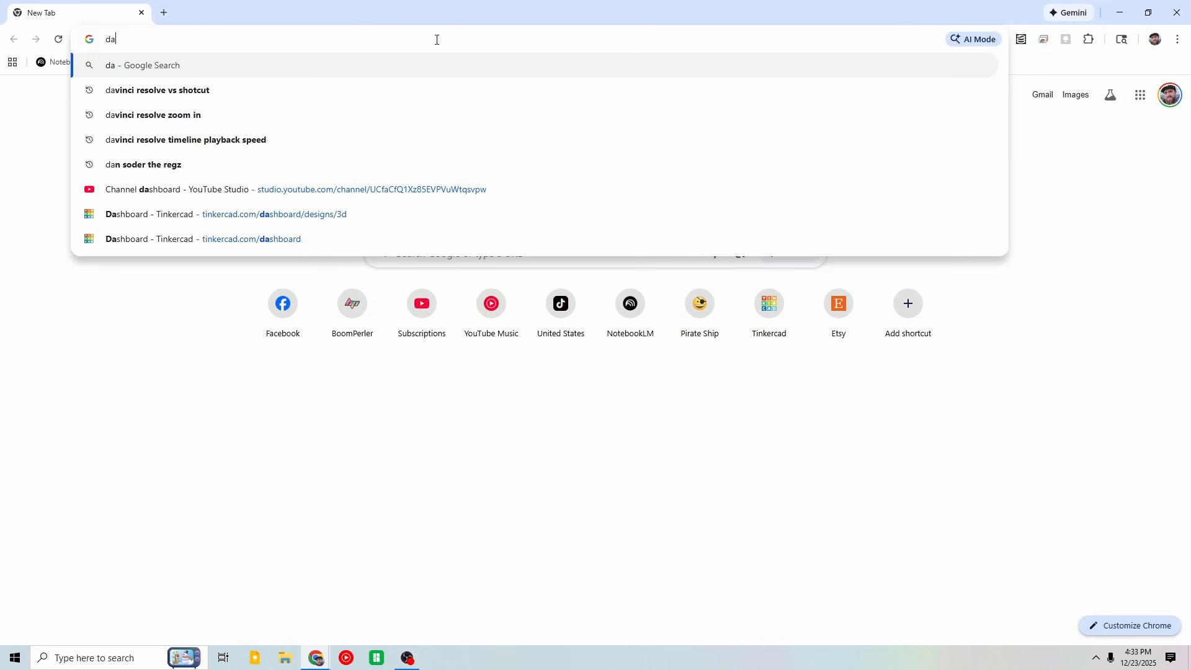
key("Return")
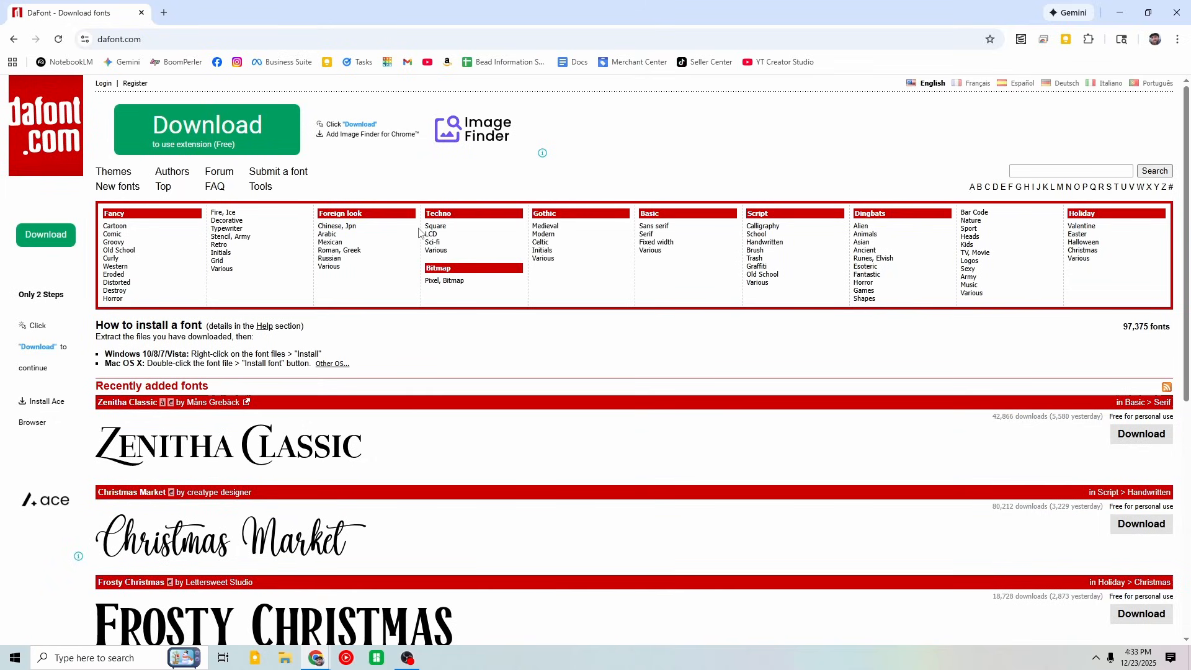
scroll(459, 241, "down", 4)
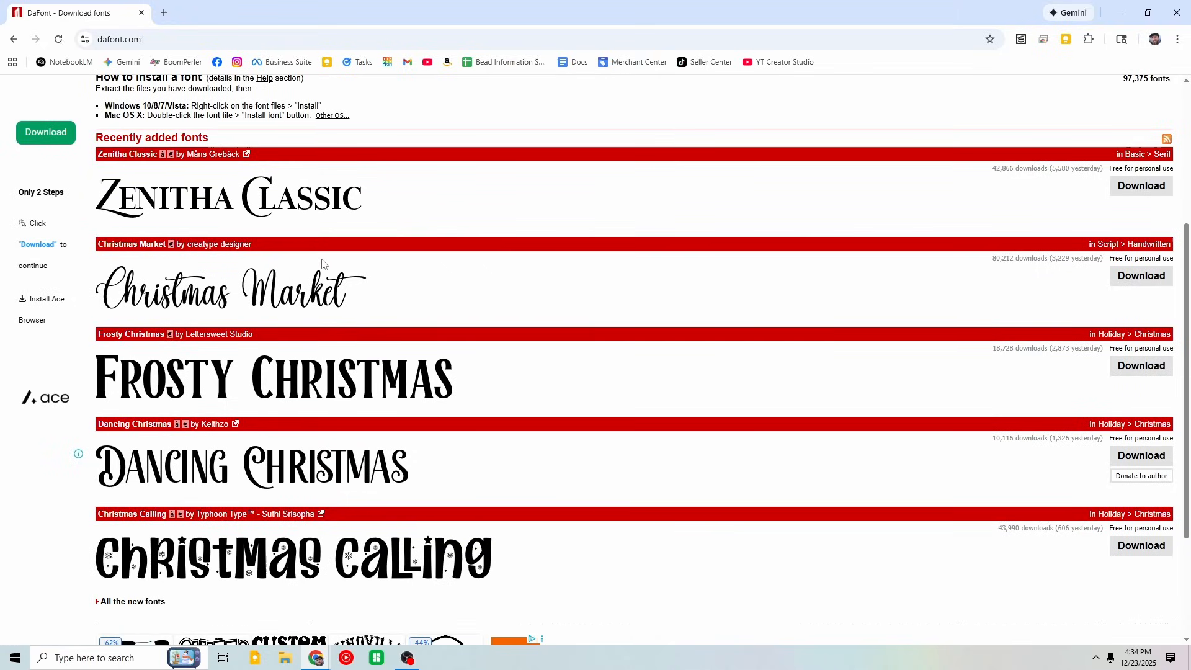
scroll(321, 263, "up", 3)
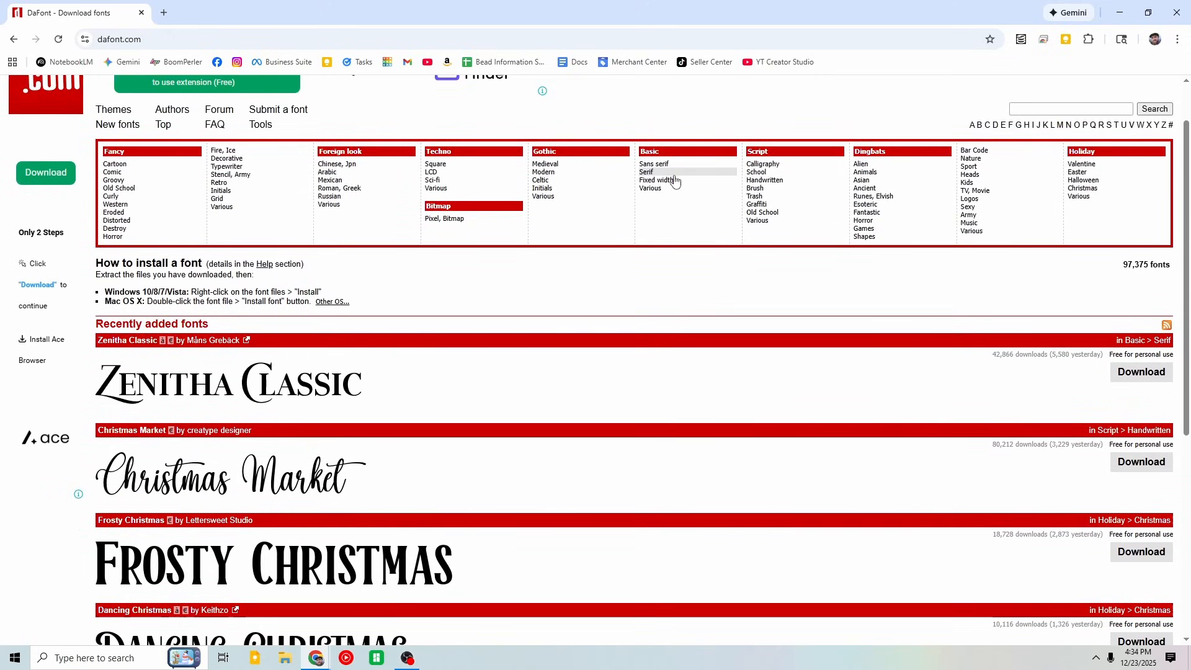
Step: Open the Basic > Sans serif category and look through its fonts and their licence labels
left_click(218, 199)
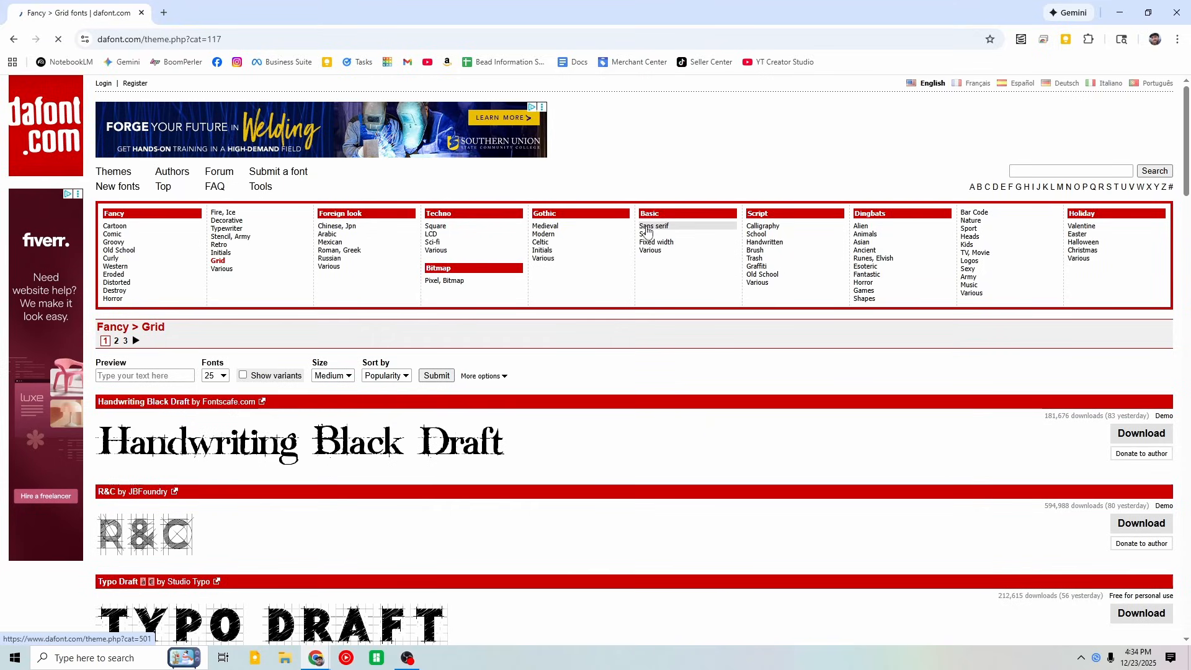
left_click(649, 227)
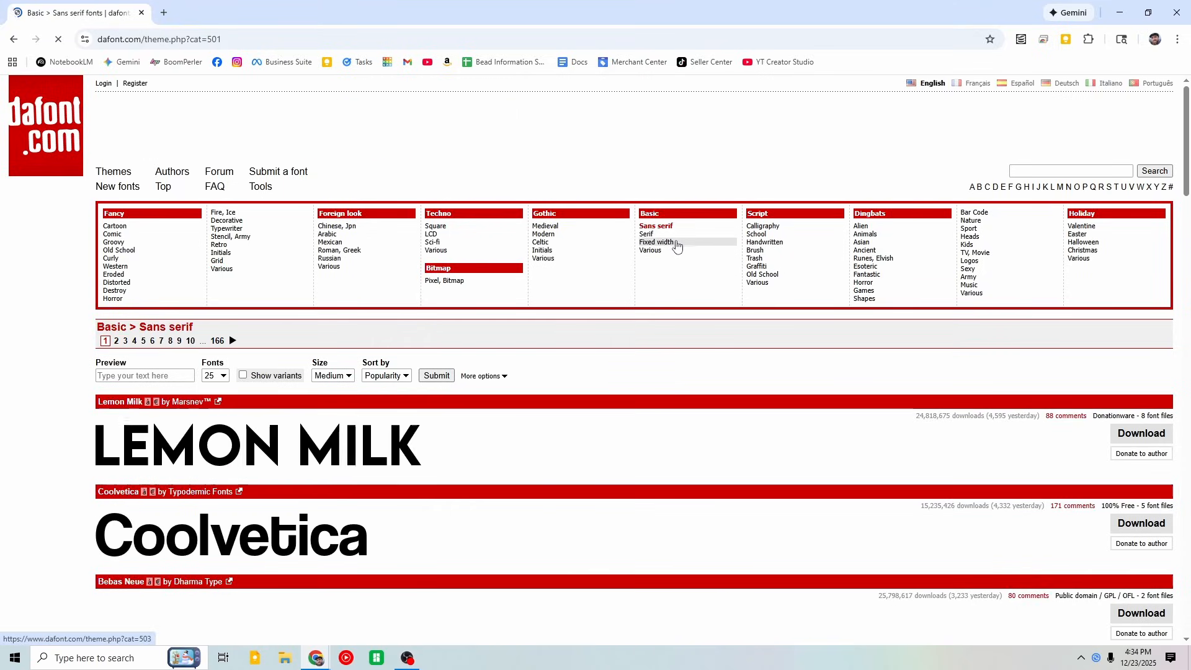
scroll(660, 252, "down", 3)
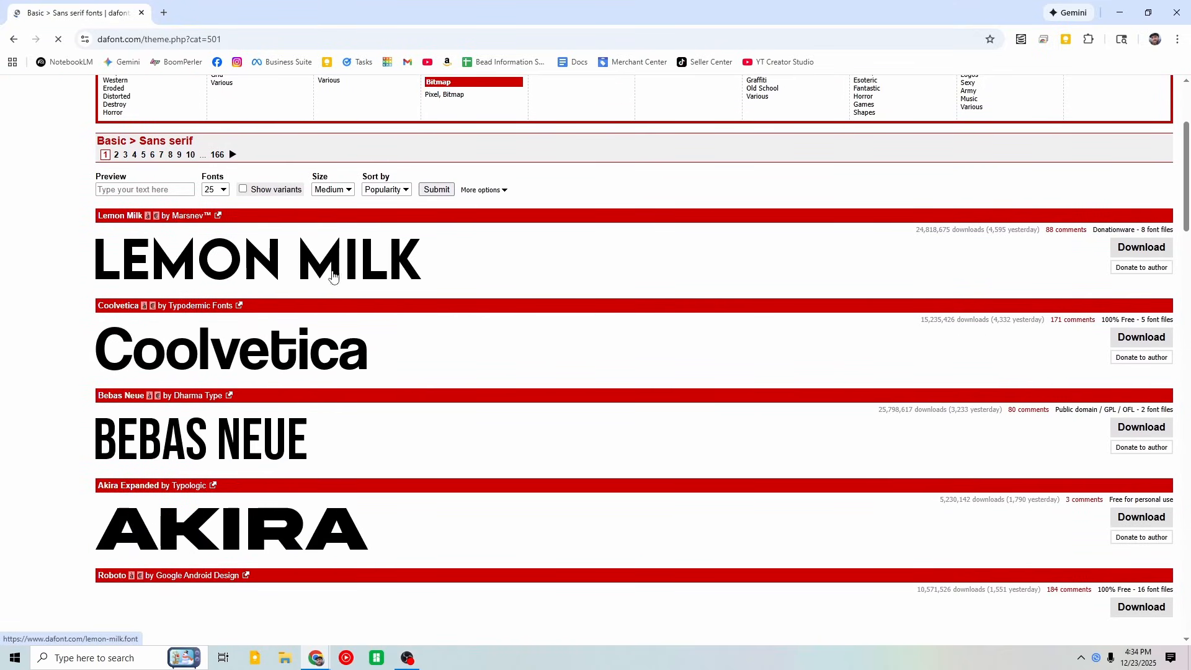
scroll(416, 340, "down", 2)
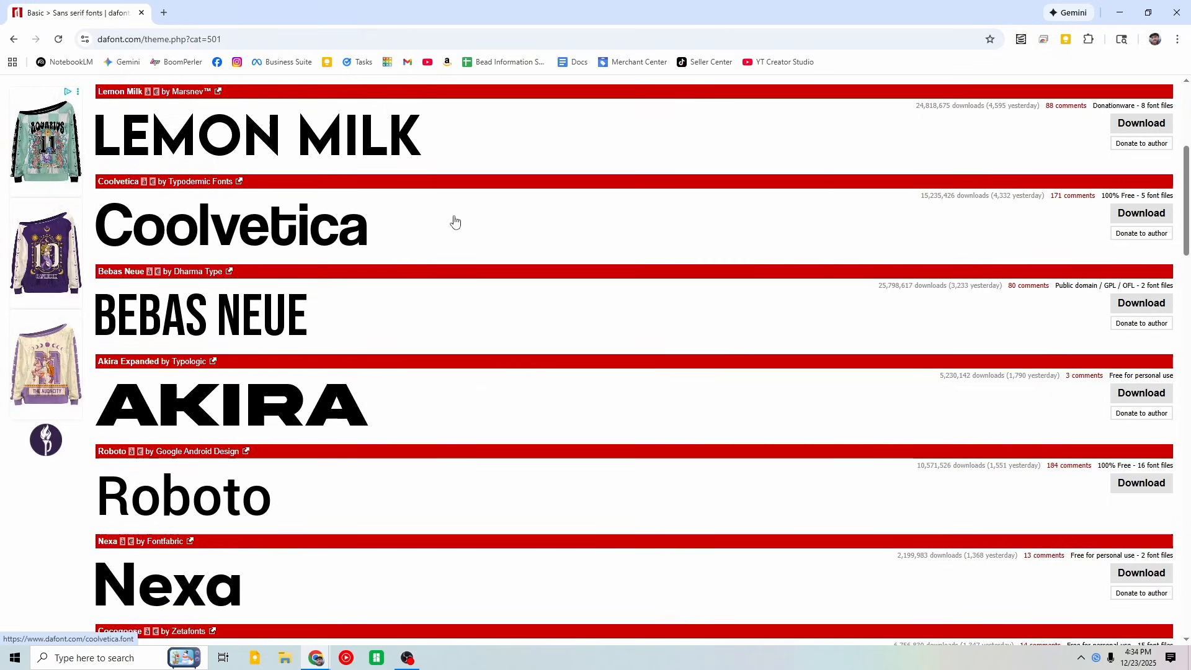
scroll(699, 295, "up", 1)
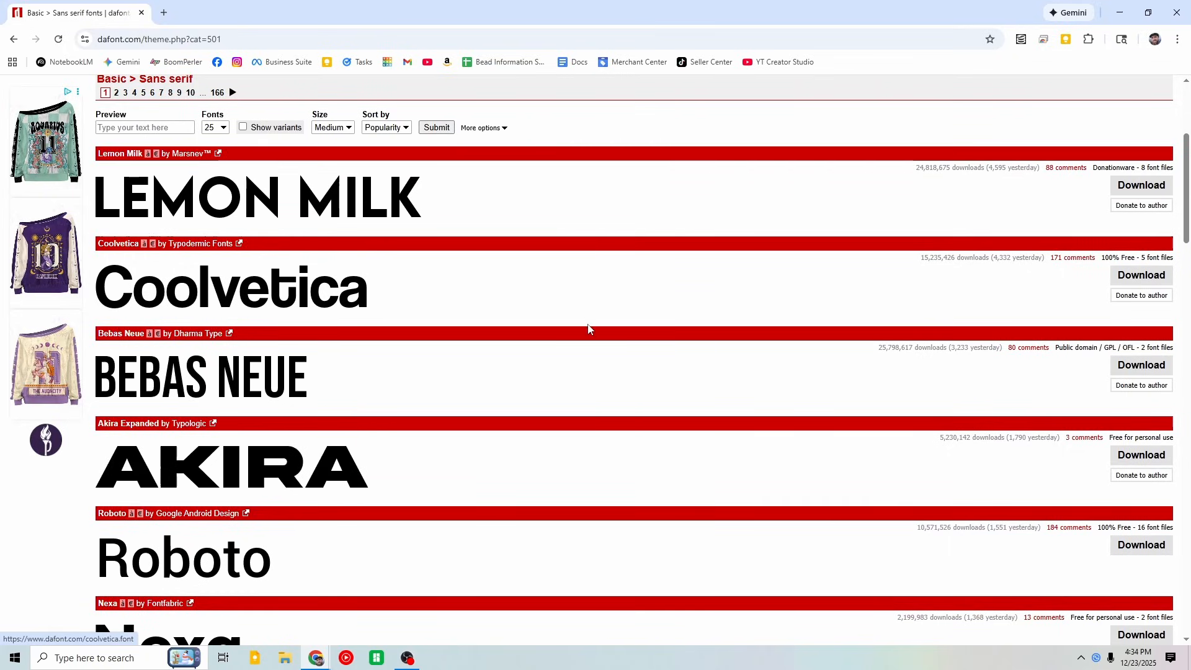
scroll(1036, 341, "up", 3)
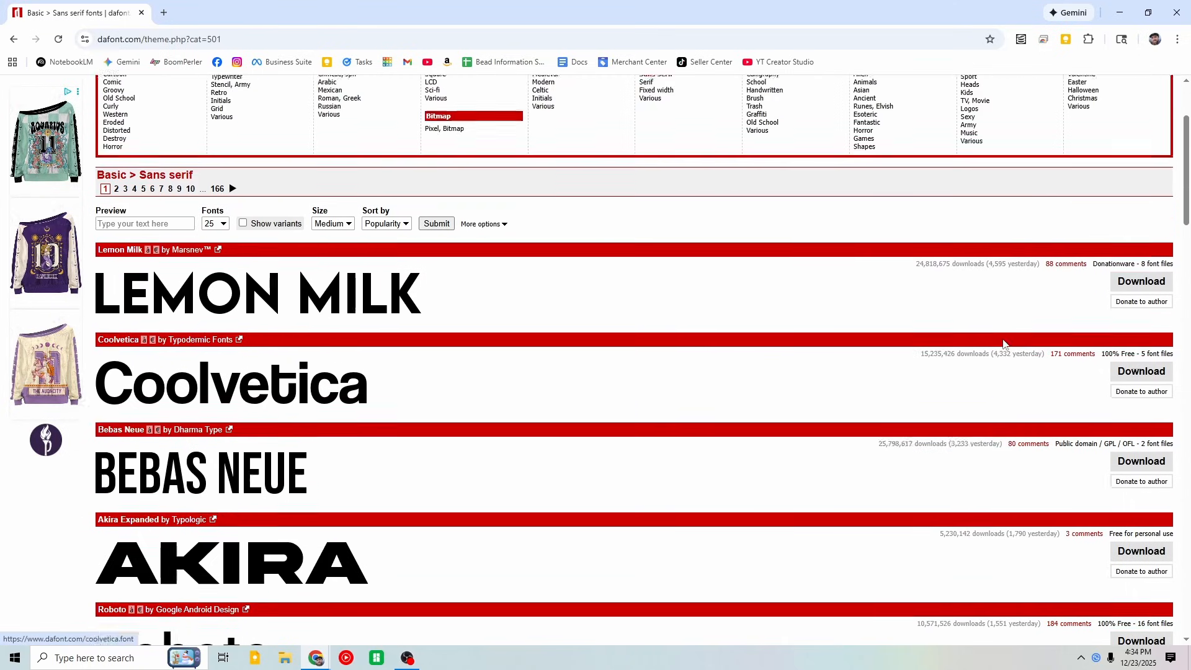
scroll(539, 351, "down", 1)
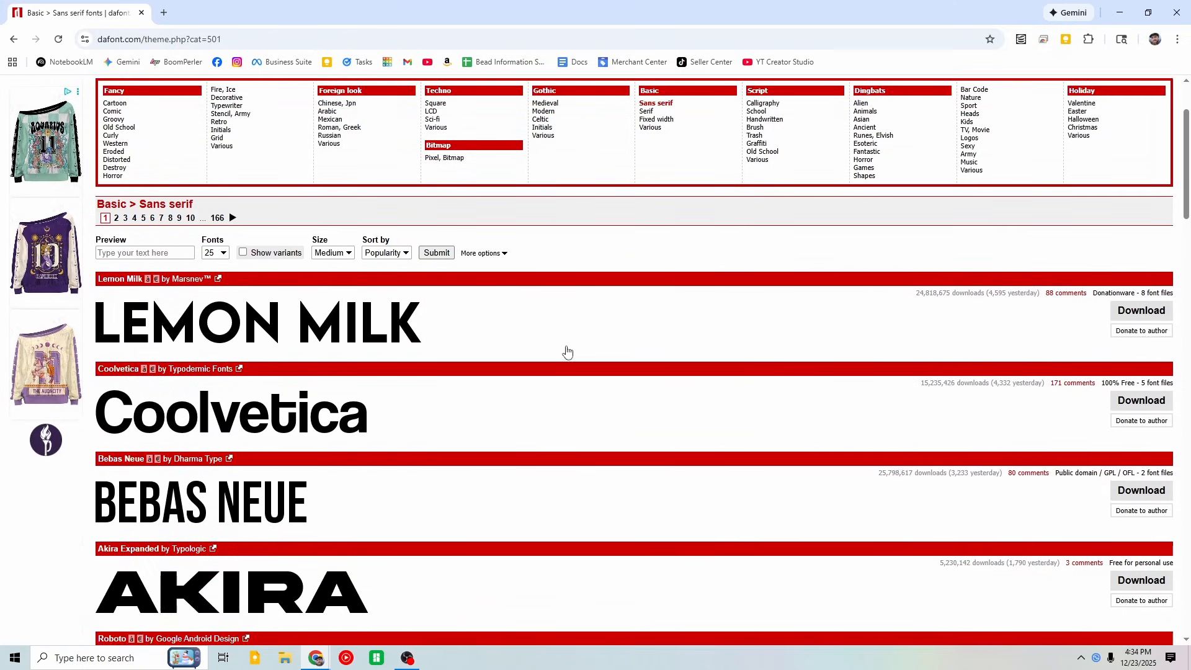
scroll(565, 349, "down", 1)
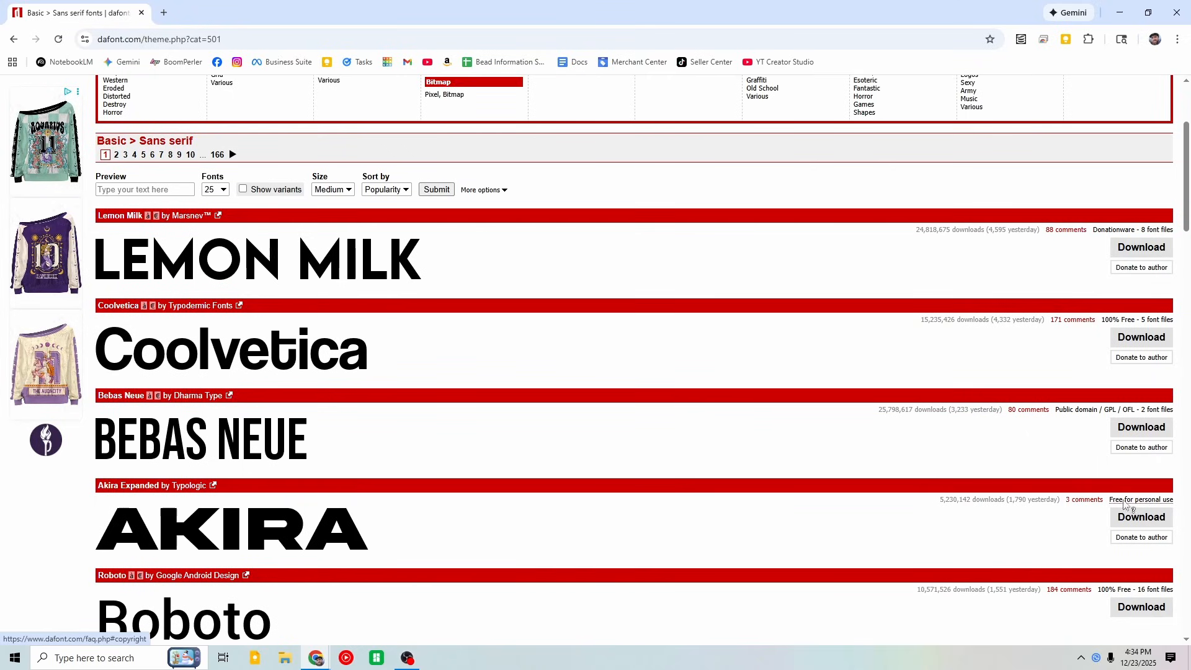
scroll(906, 452, "down", 2)
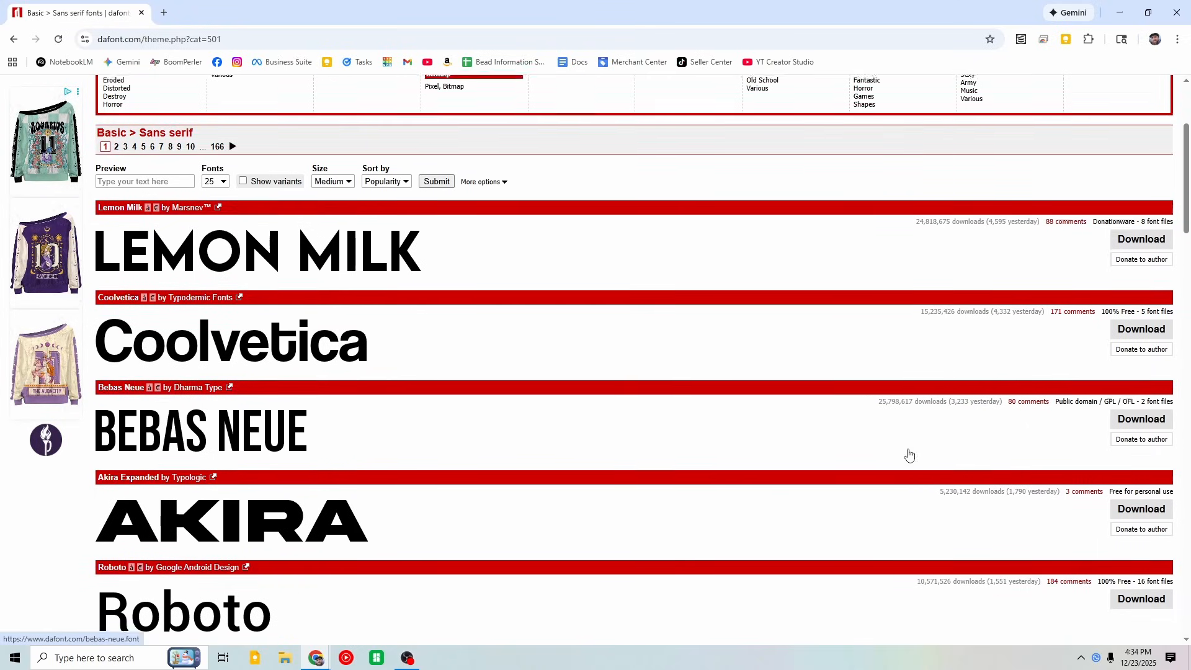
Step: Expand the extra filter options, select the Public domain / GPL / OFL and 100% Free licences, and submit the filter
scroll(620, 369, "up", 5)
left_click(481, 376)
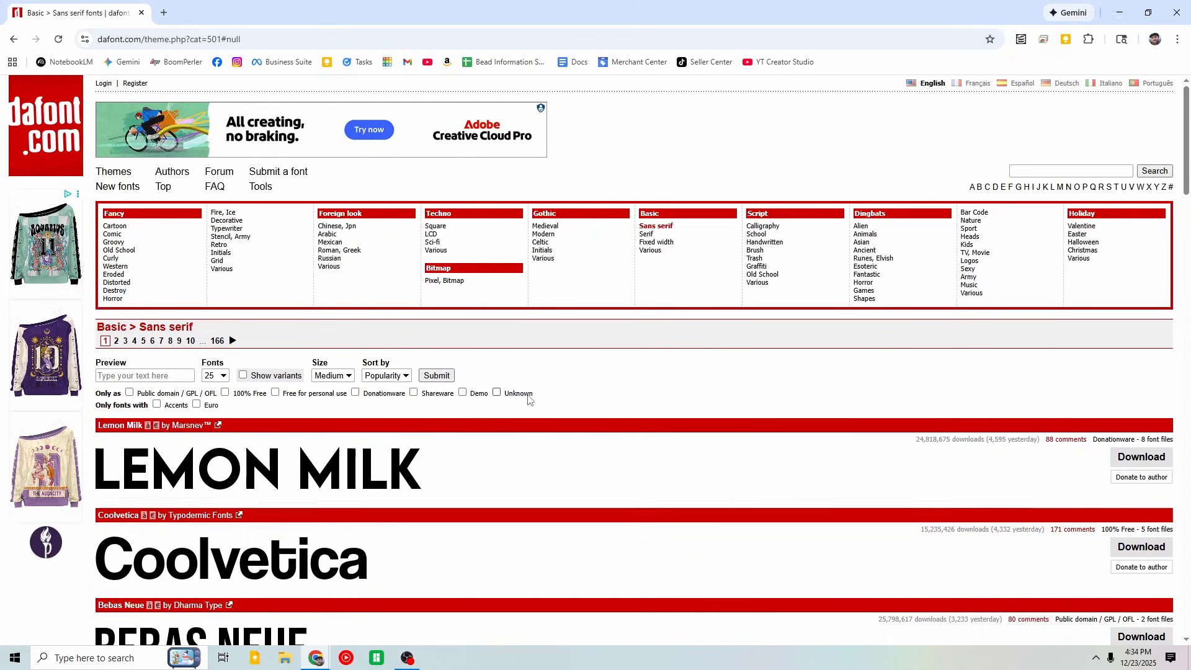
scroll(501, 380, "down", 2)
left_click(130, 268)
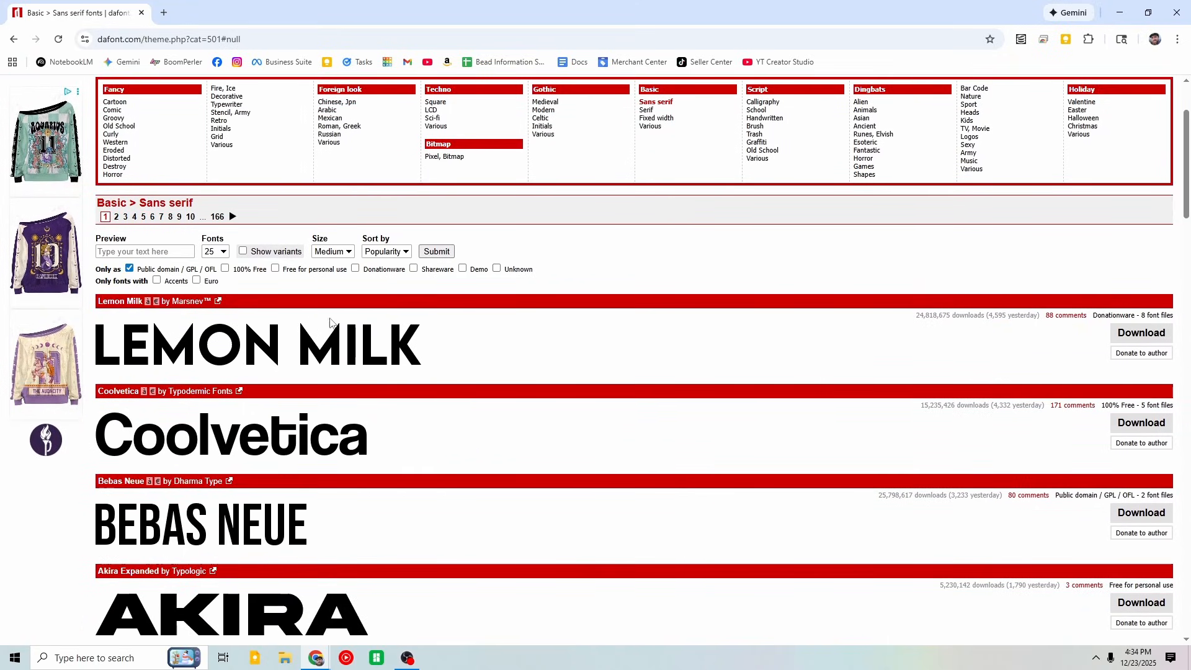
left_click(444, 253)
left_click(225, 268)
Step: Find the Heavitas font in the list and download it to the Desktop as heavitas.zip
scroll(725, 296, "down", 1)
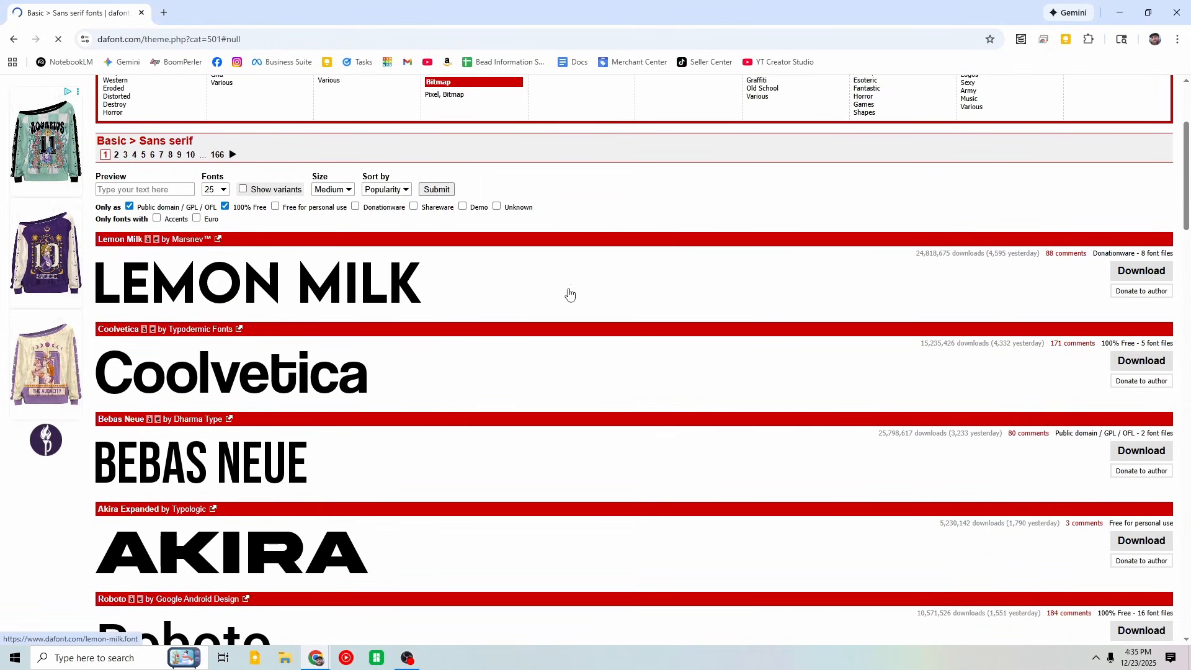
scroll(558, 319, "up", 1)
scroll(609, 349, "down", 8)
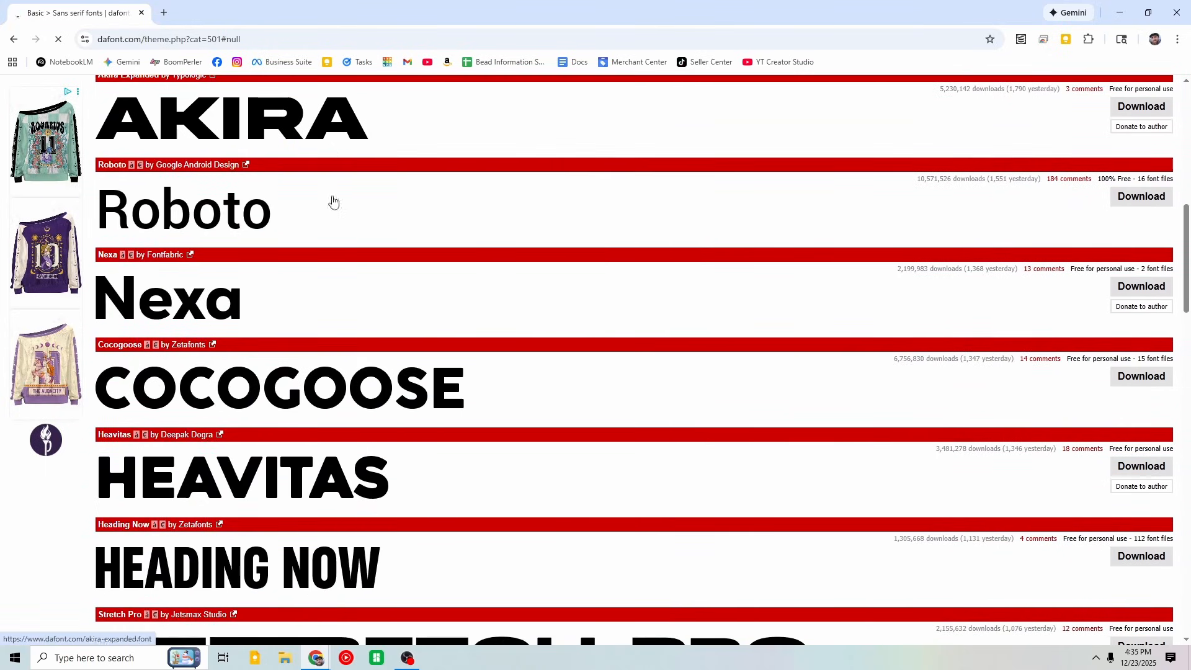
scroll(333, 200, "down", 4)
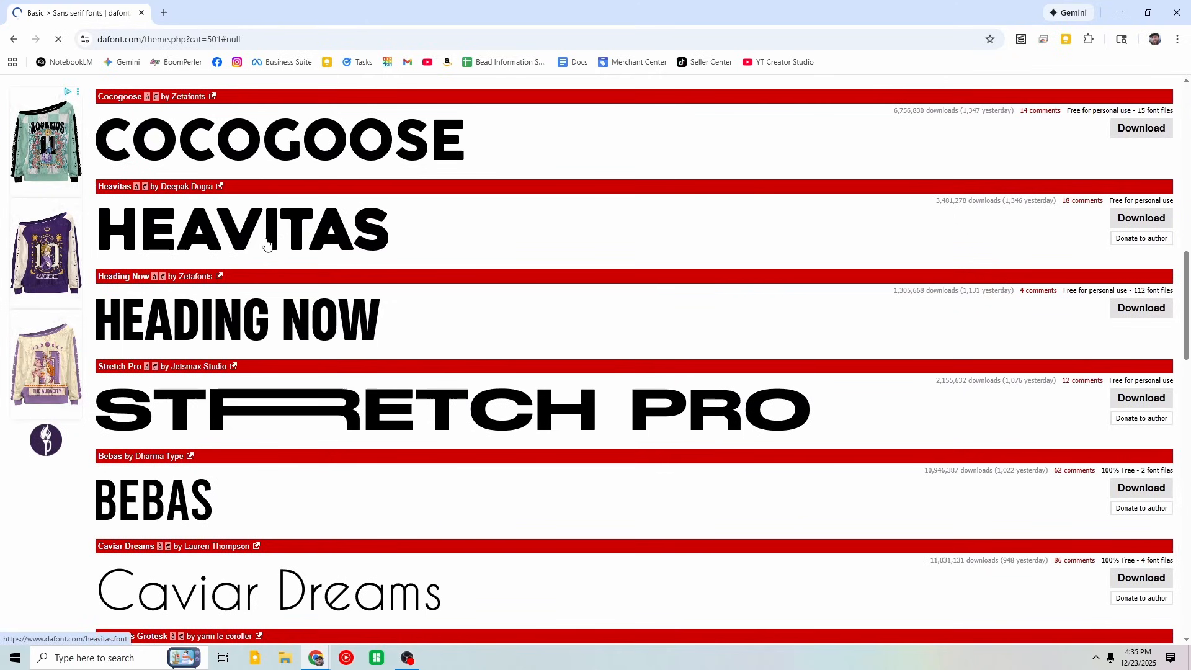
left_click(1138, 227)
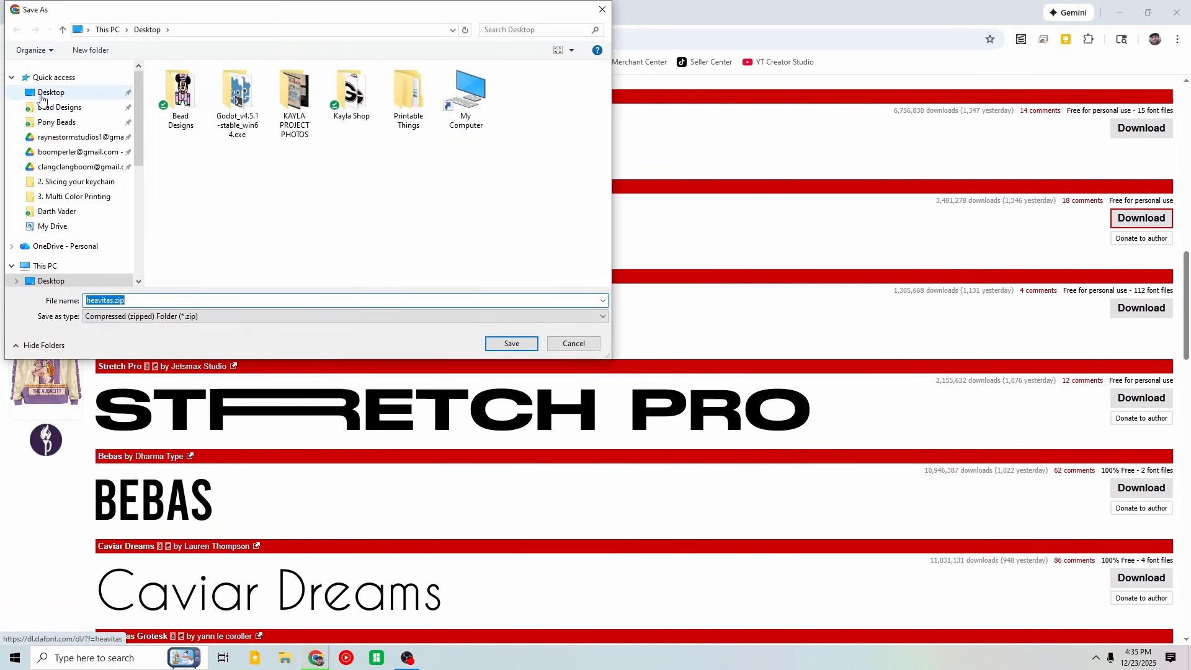
left_click(507, 344)
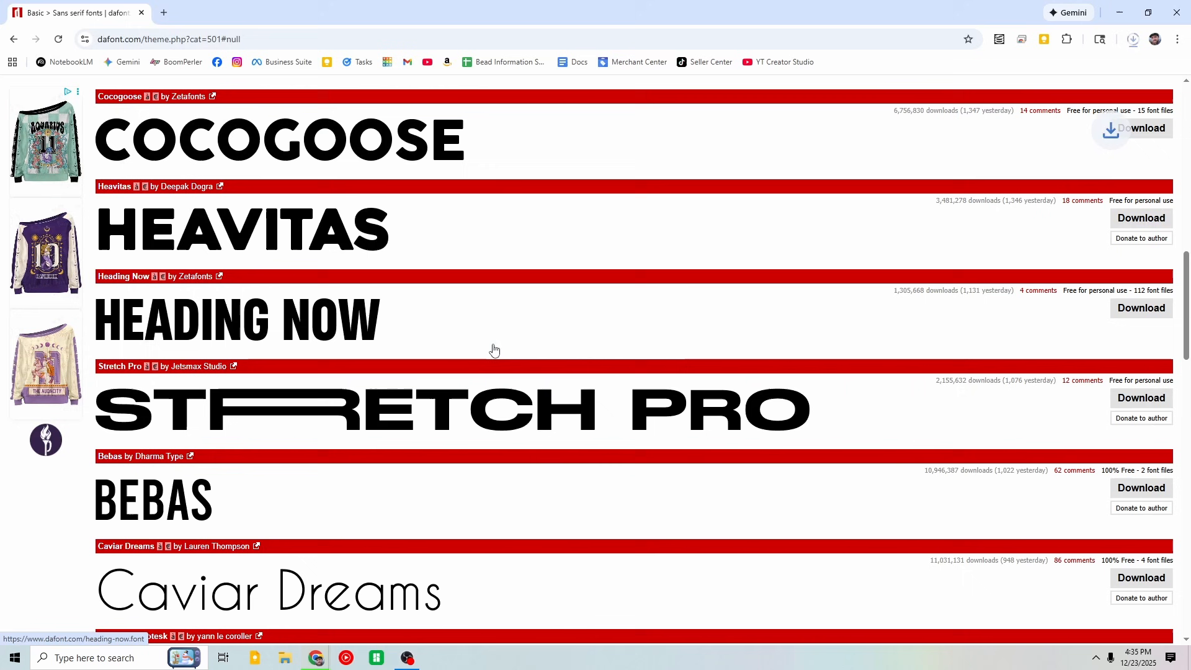
Step: Minimize the browser and open the heavitas.zip archive from the desktop
left_click(1119, 13)
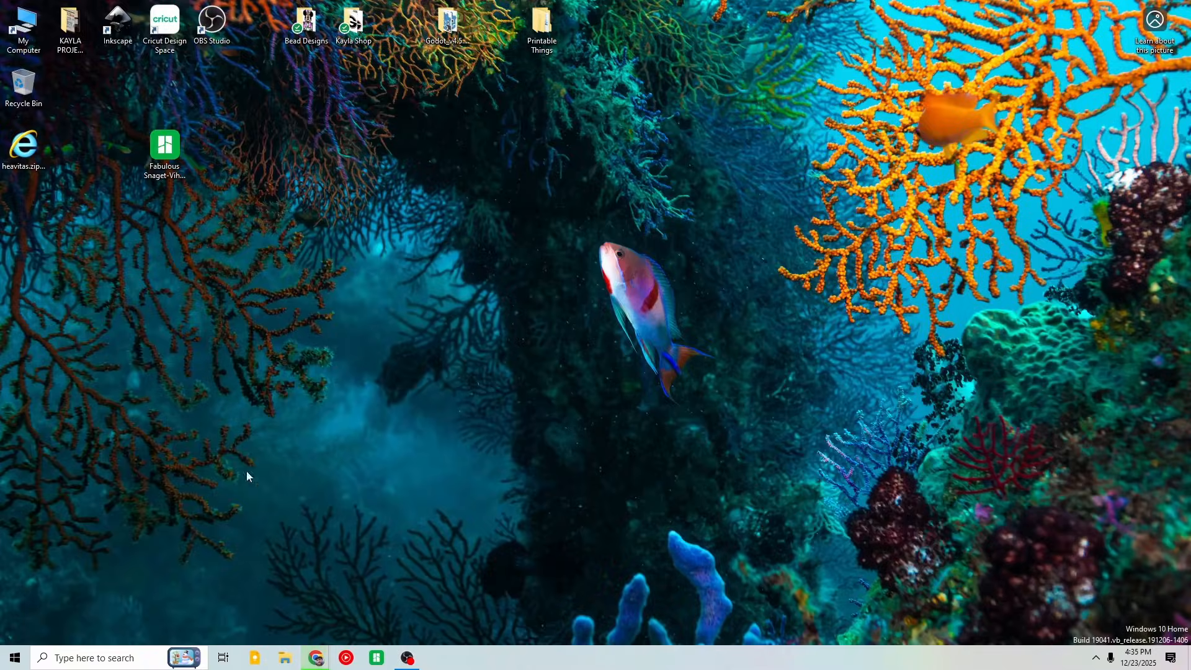
left_click(316, 657)
left_click(1119, 13)
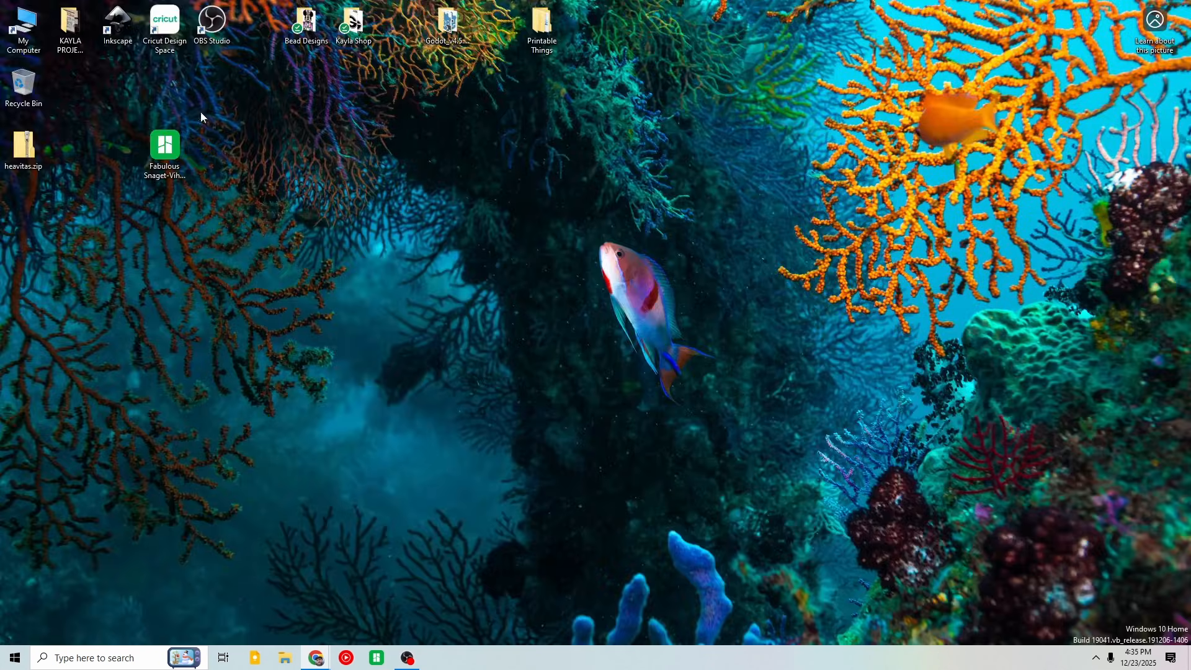
double_click(26, 149)
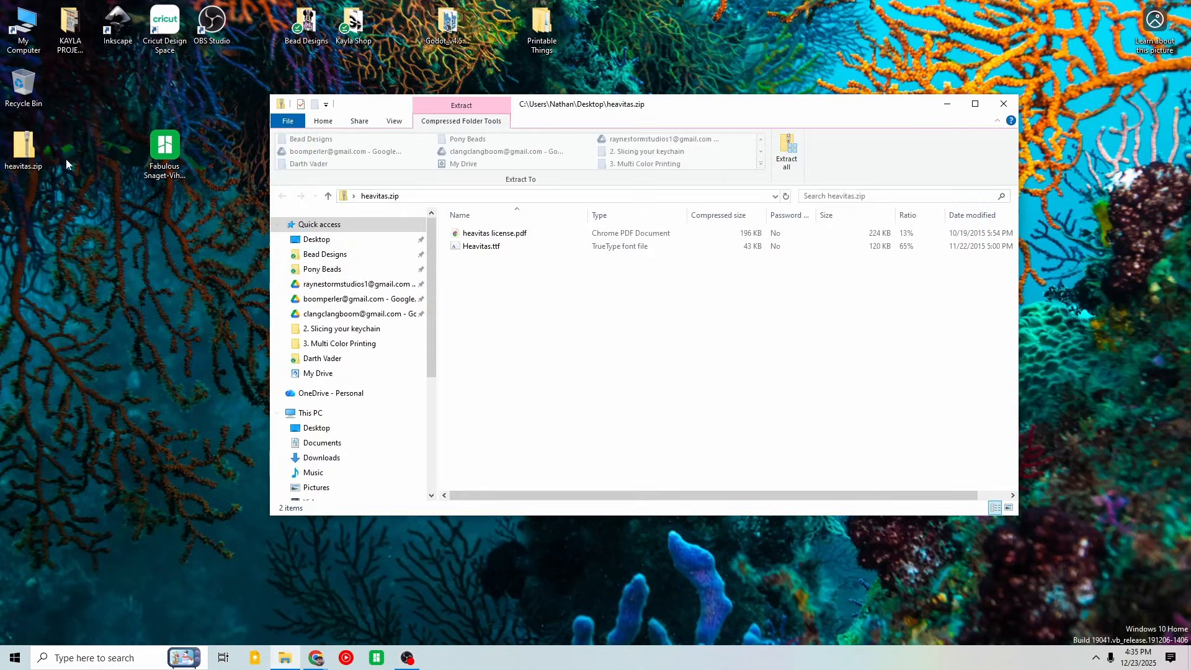
Step: Install the font from Heavitas.ttf, and close the font preview and the archive window
left_click(497, 251)
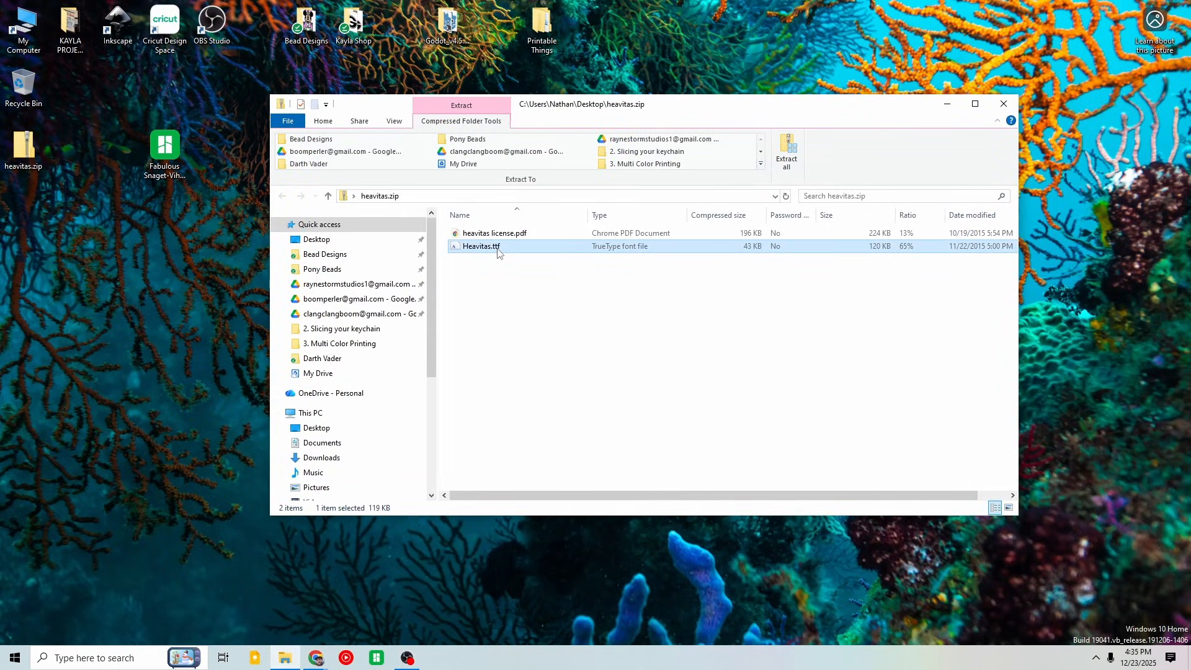
double_click(479, 248)
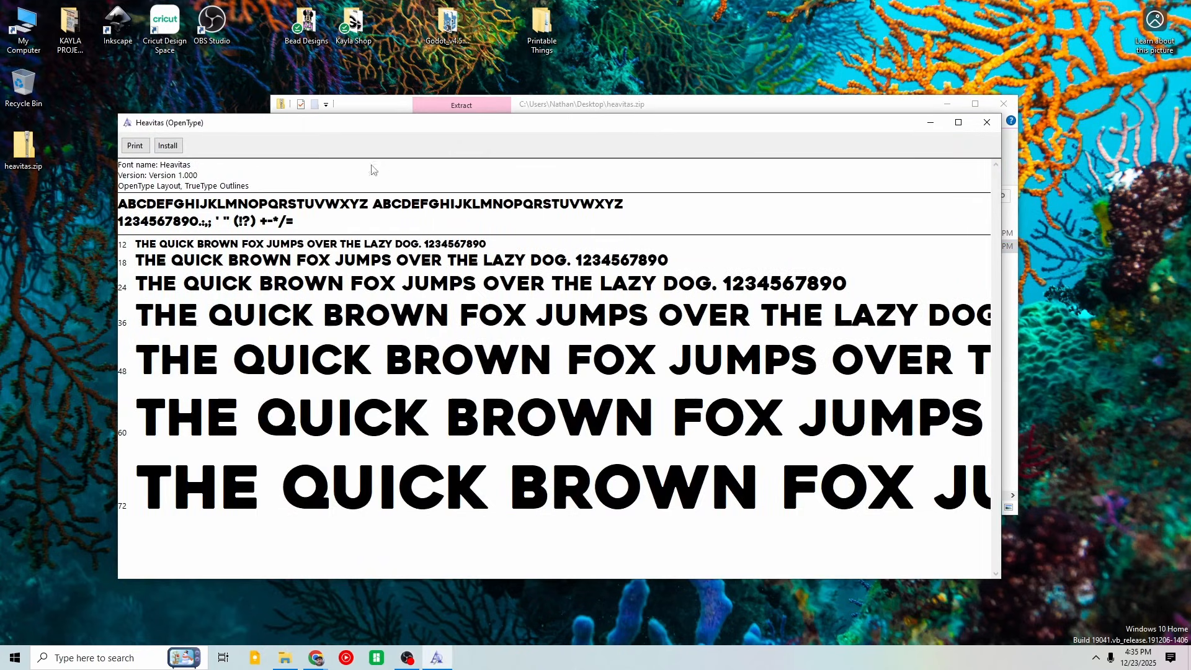
left_click(176, 146)
left_click(987, 123)
left_click(1003, 103)
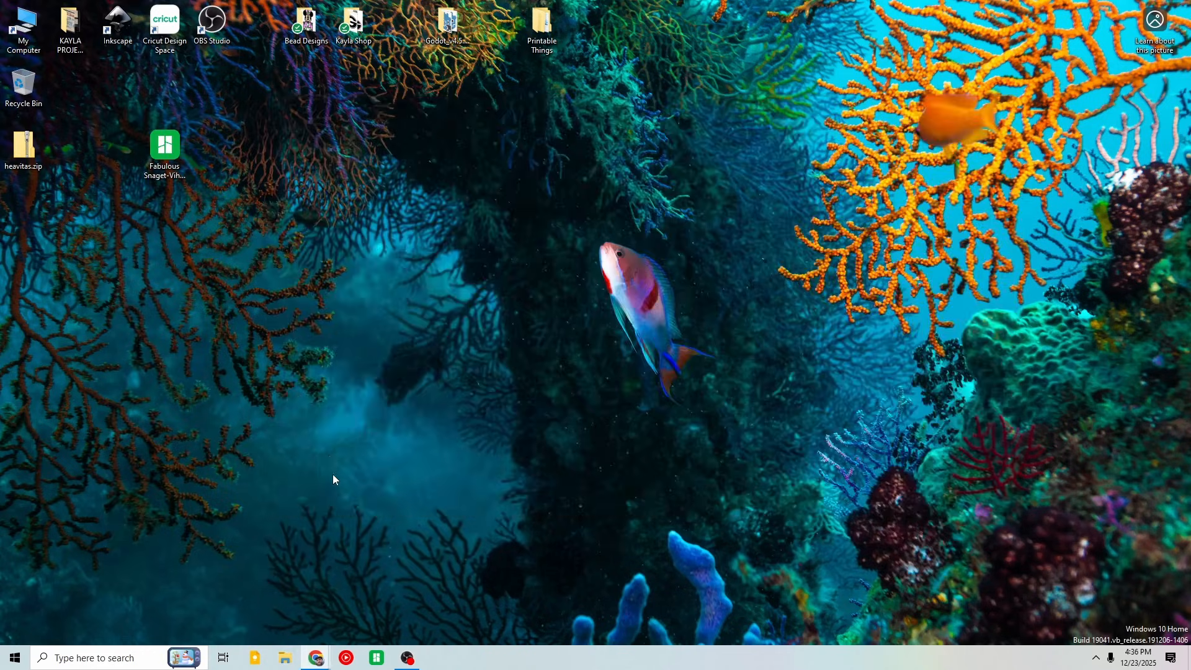
Step: Return to the dafont browser window, search the web for inkscape, and open the official Windows download page
mouse_move(317, 658)
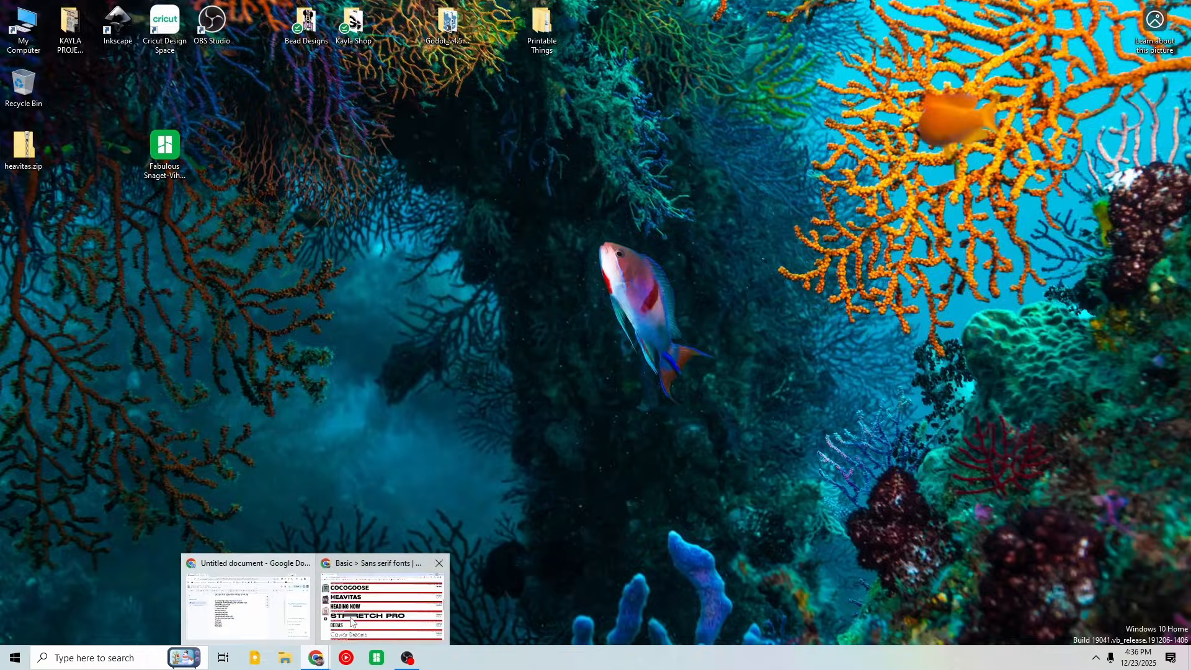
left_click(350, 614)
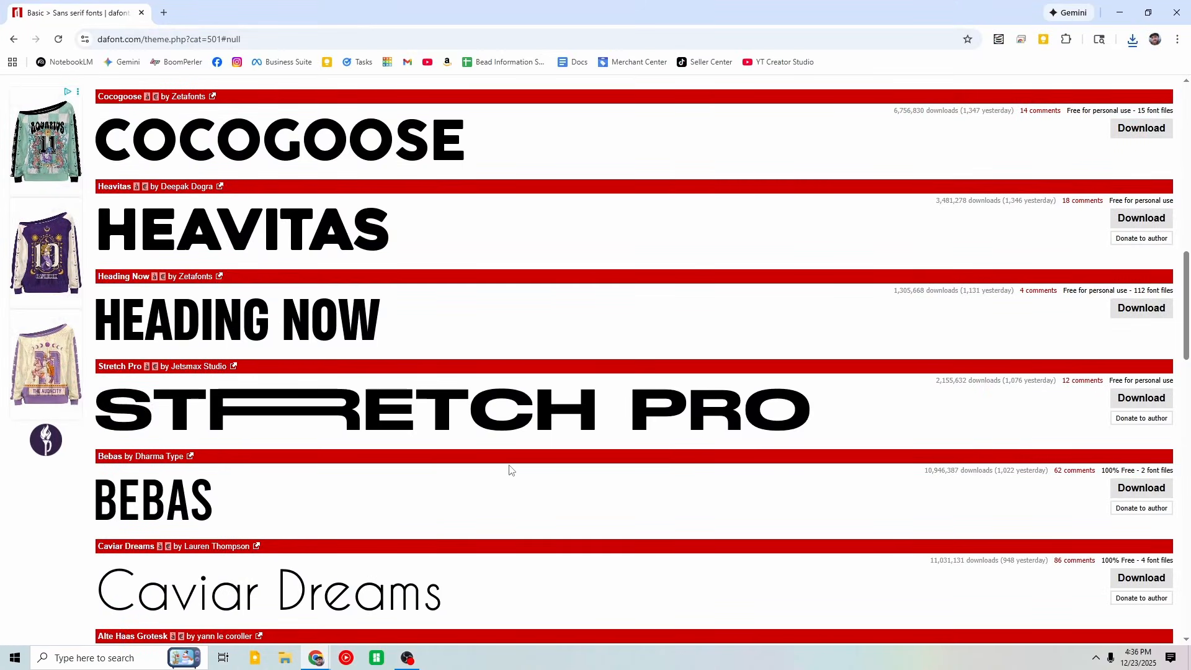
key("ctrl+l")
type("inkscape")
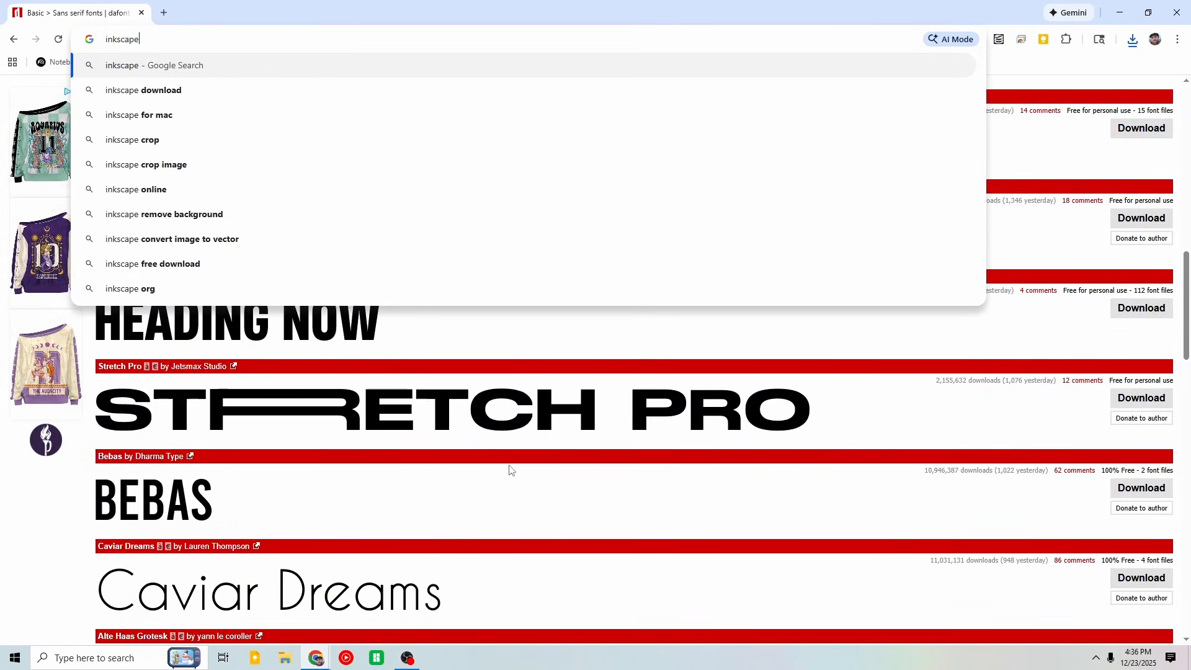
key("Return")
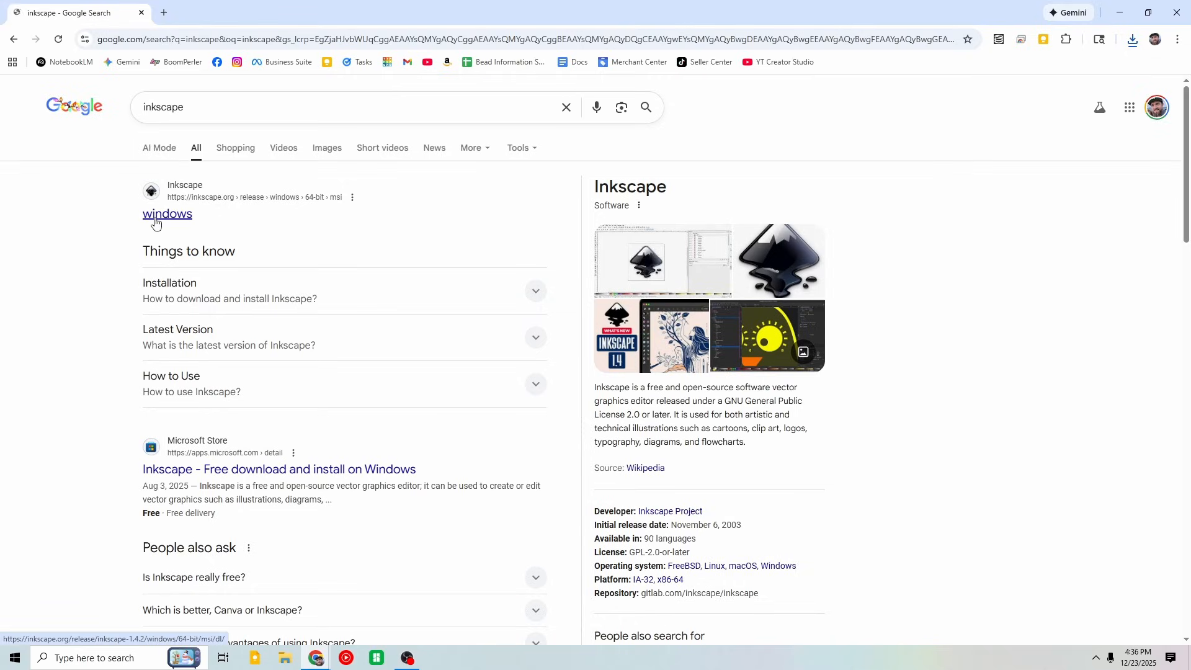
left_click(155, 219)
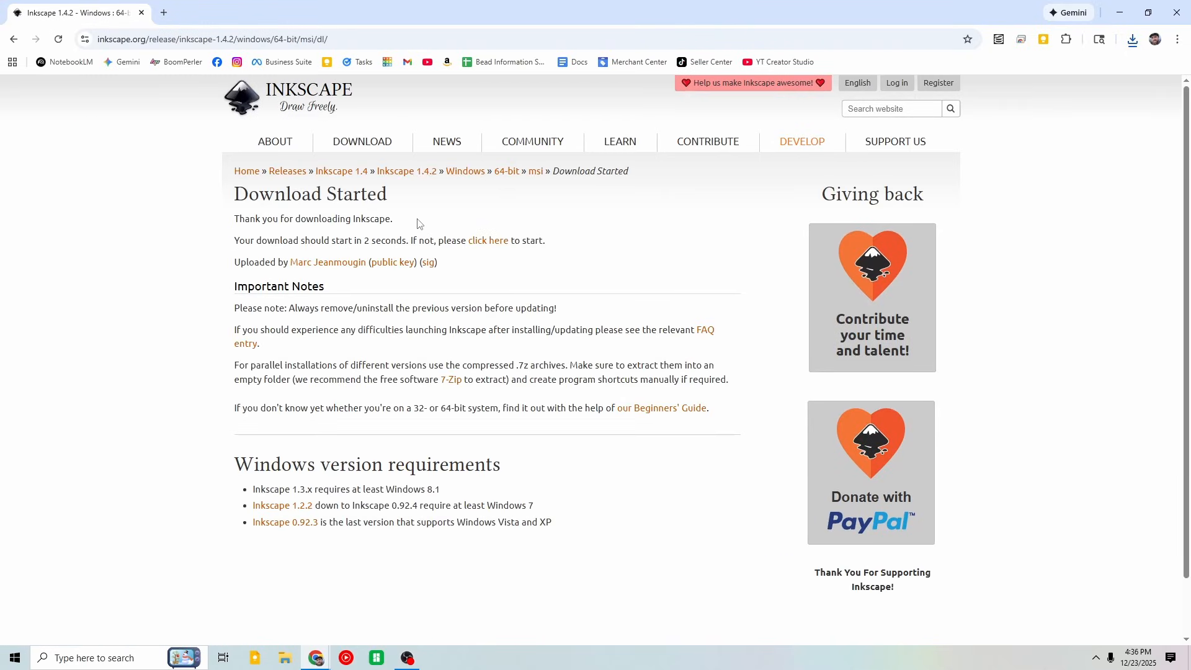
Step: Cancel saving the Inkscape installer and minimize the browser to return to the desktop
mouse_move(375, 142)
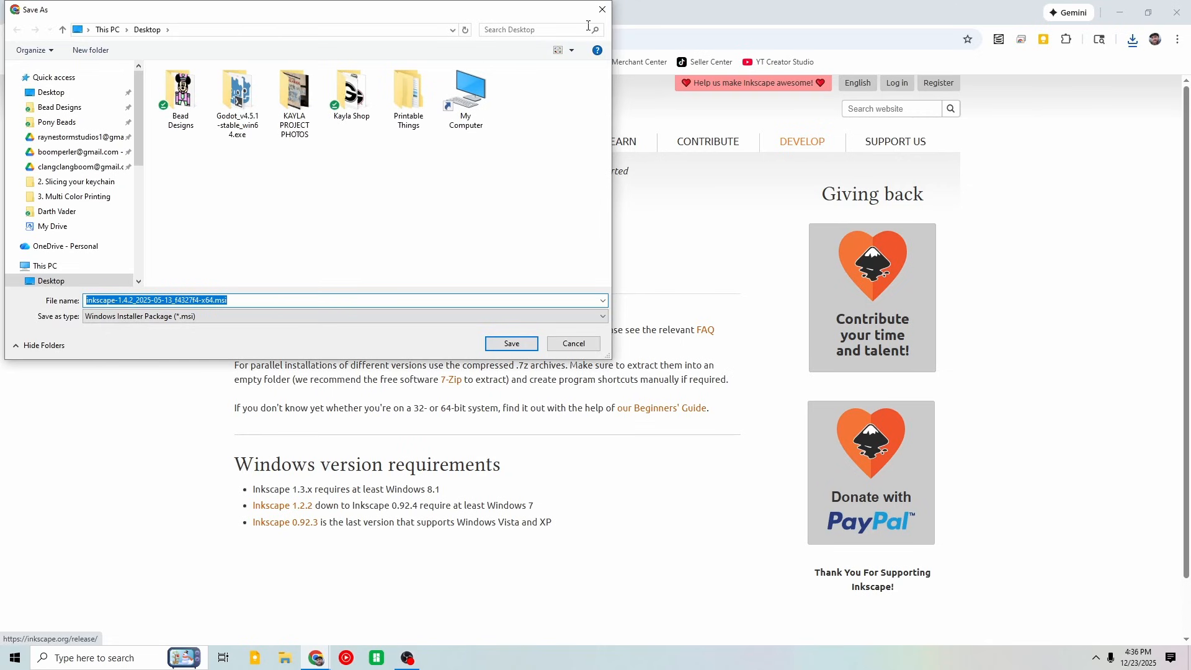
left_click(602, 8)
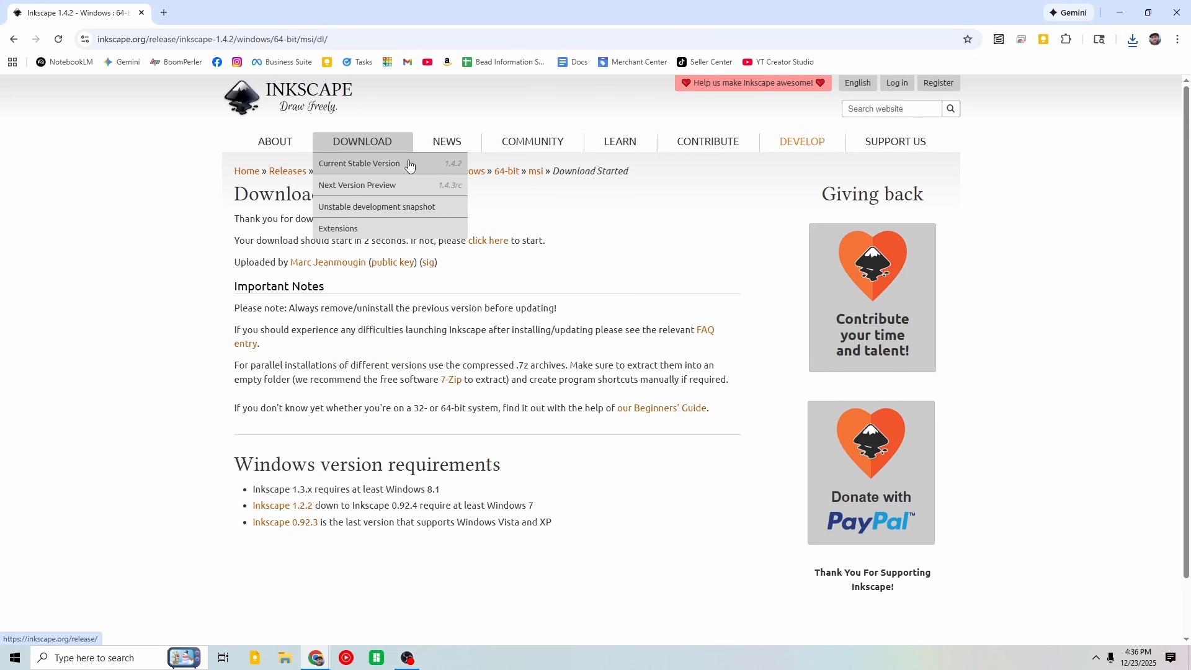
left_click(1119, 12)
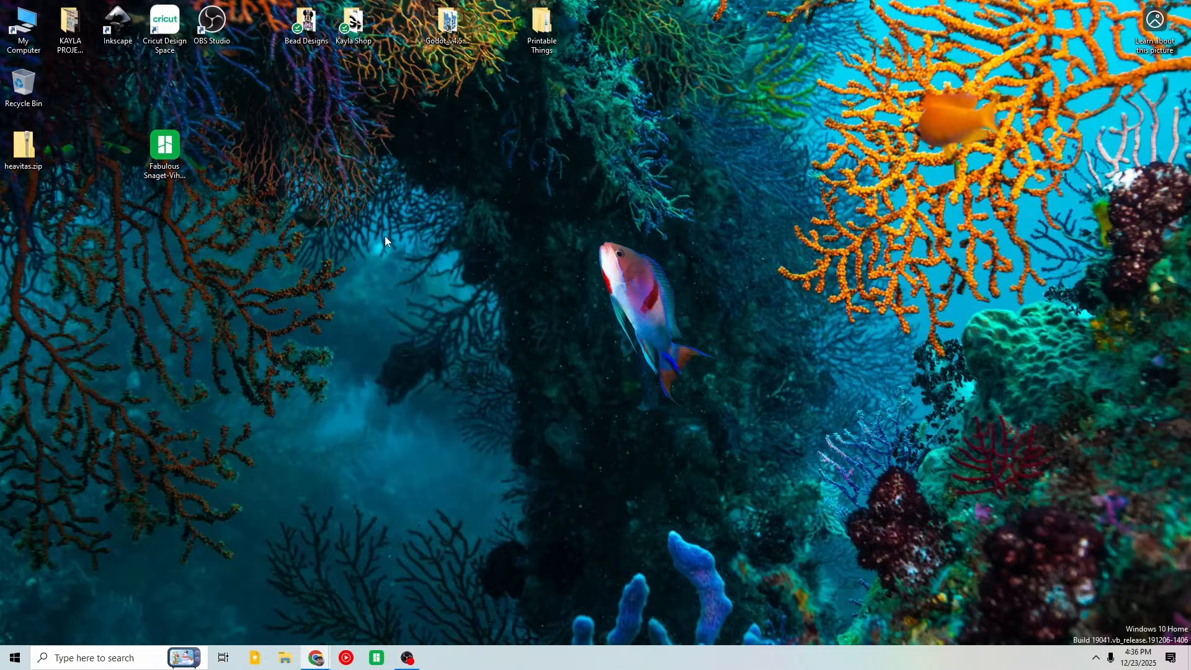
Step: Open Inkscape, start the Text tool, filter the fonts by "hea" and choose Heavitas
left_click(126, 16)
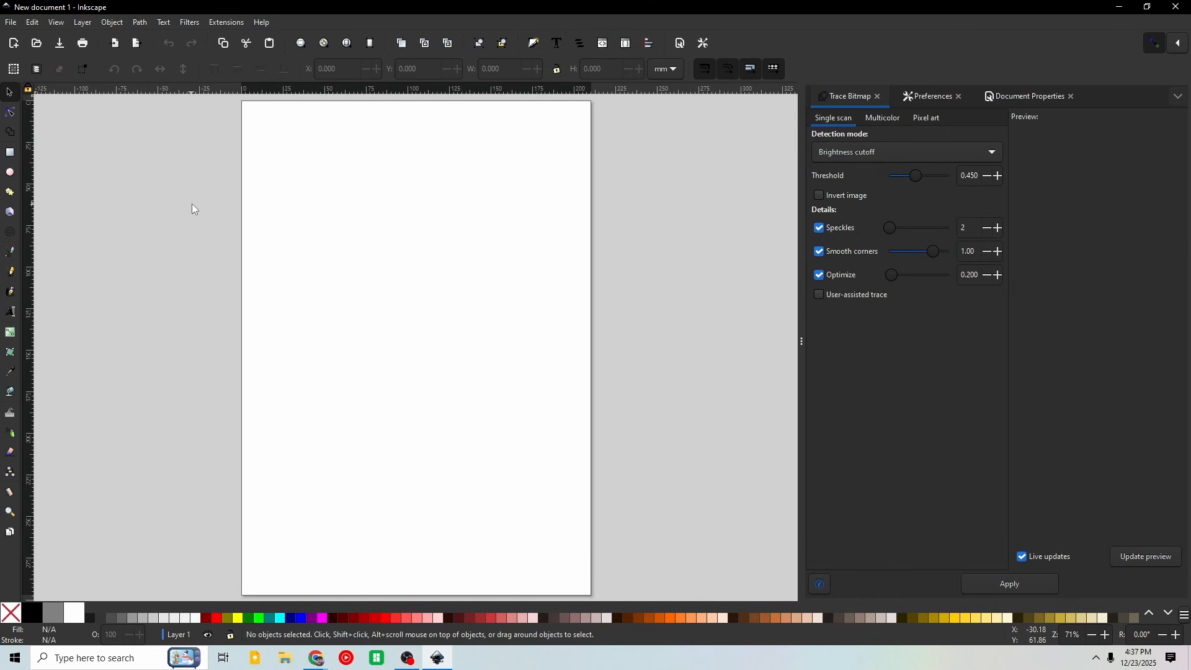
left_click(13, 311)
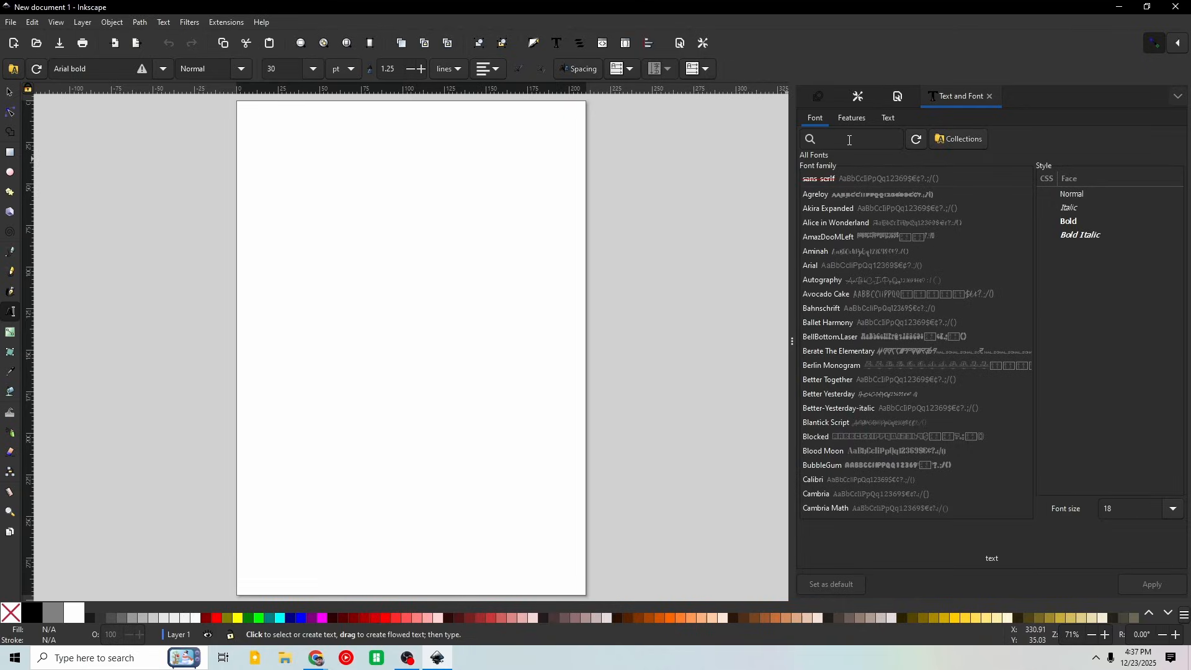
type("hea")
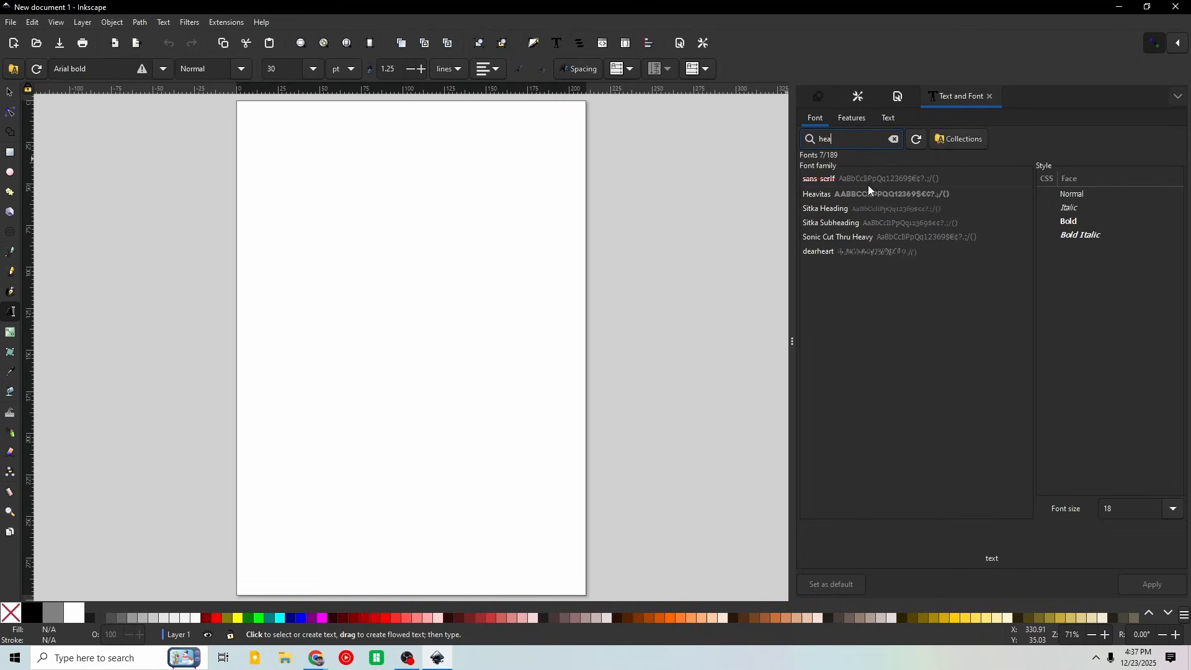
left_click(835, 196)
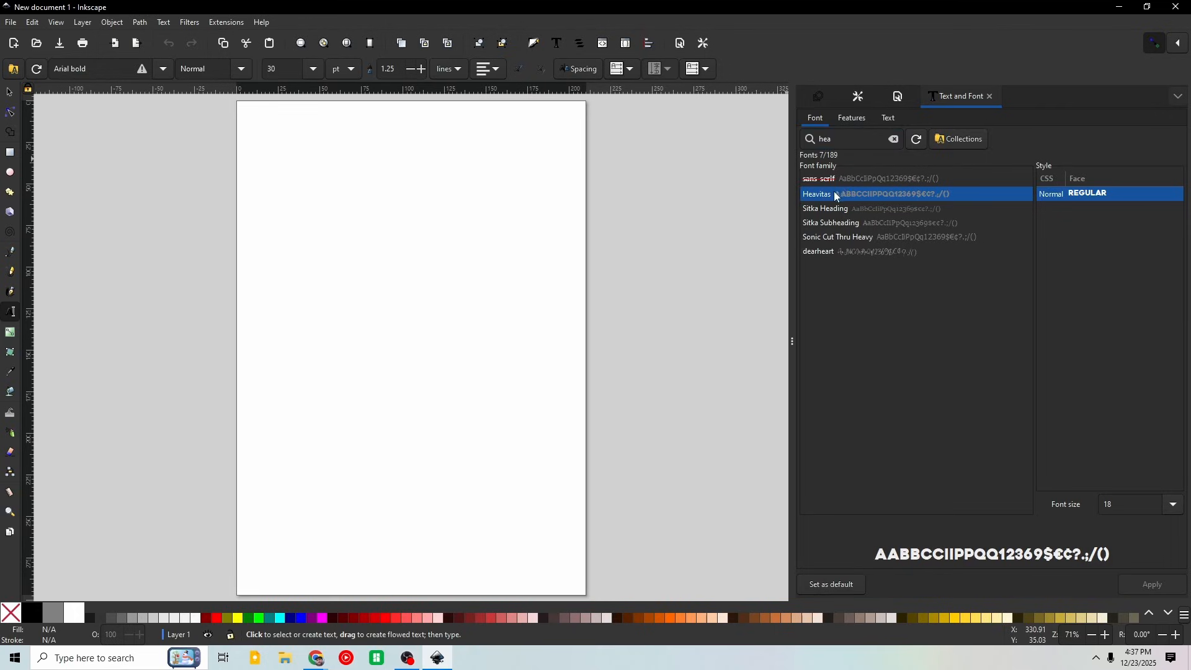
Step: Place a text object near the middle of the page and enter the first name for the tag
left_click_drag(287, 238, 522, 339)
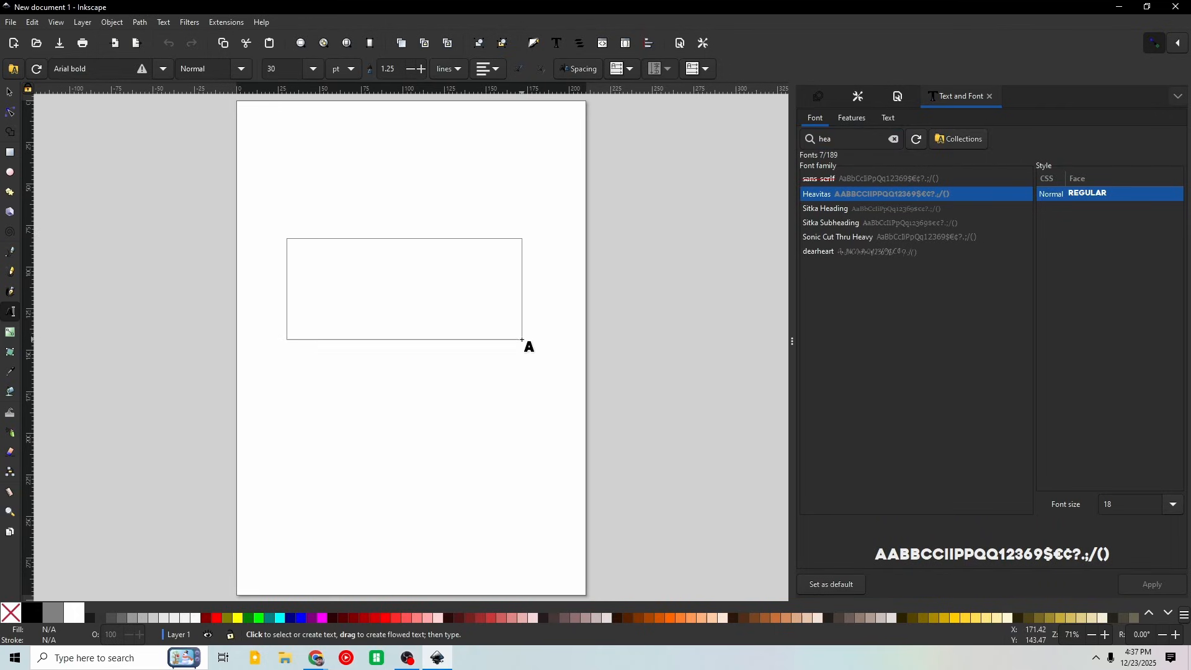
left_click(434, 289)
type("Nath")
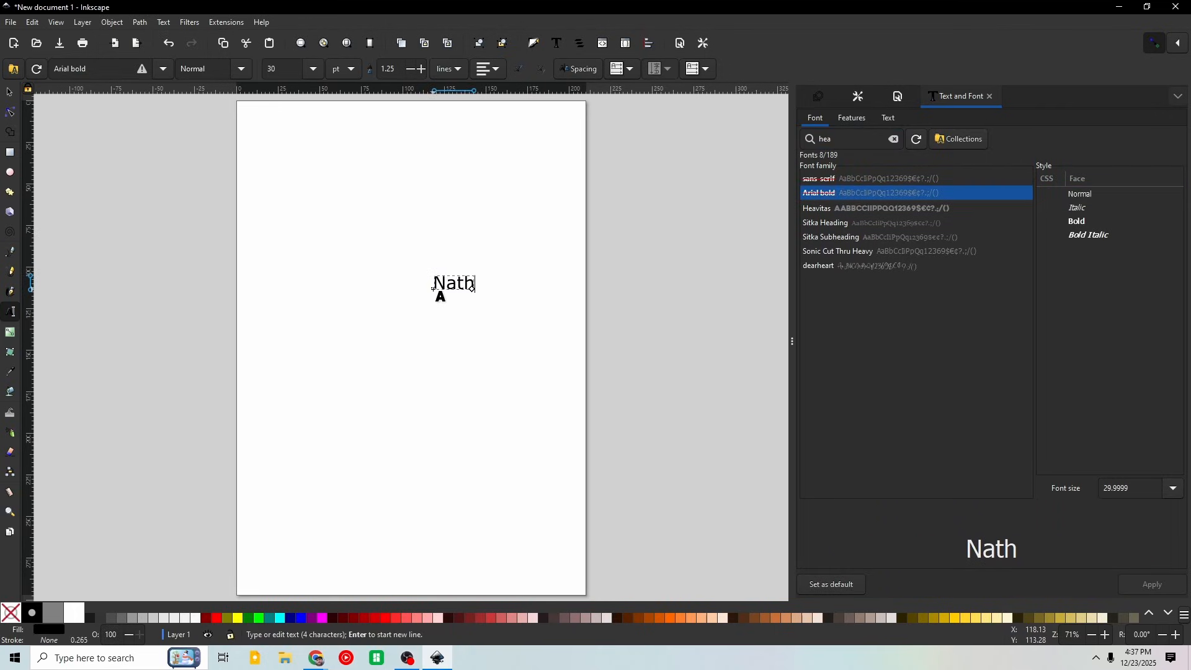
key("BackSpace")
key("BackSpace")
key("BackSpace")
type("athan")
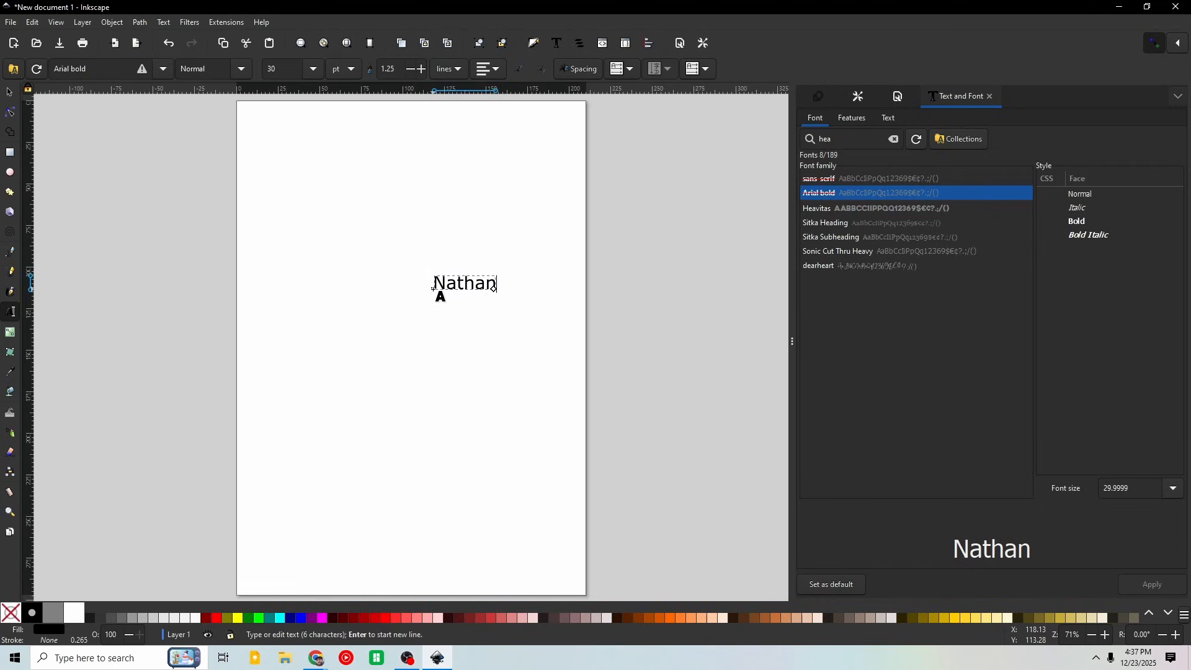
Step: Select the whole name text and apply the Heavitas Regular font to it
key("ctrl+a")
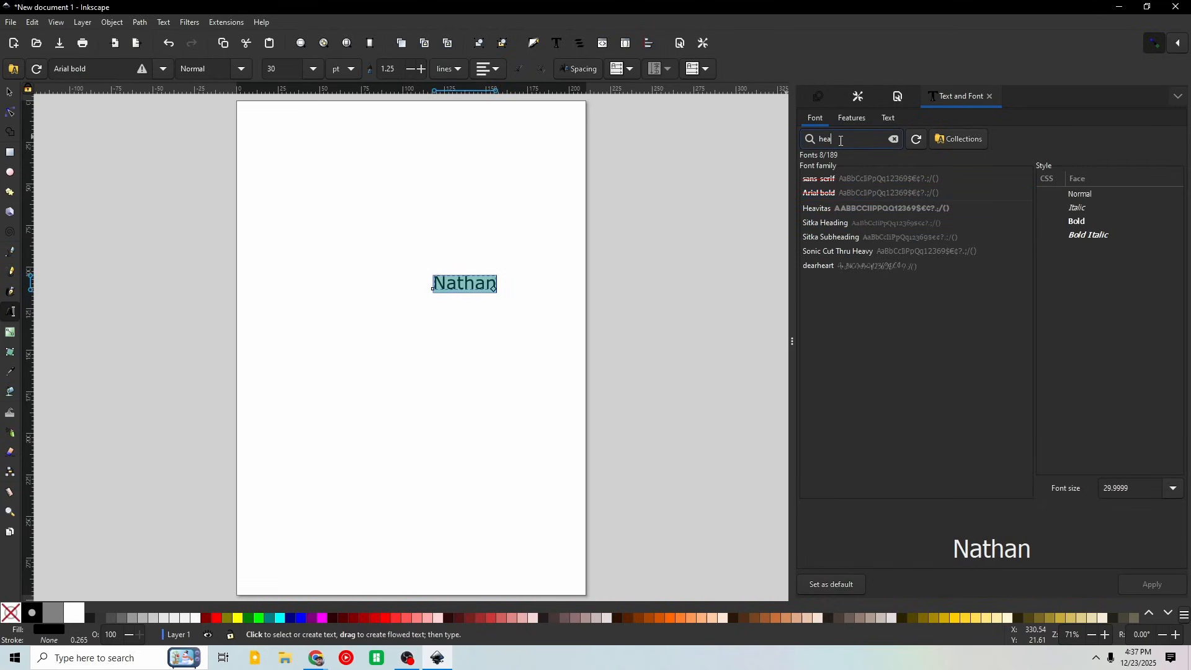
type("hea")
left_click(855, 212)
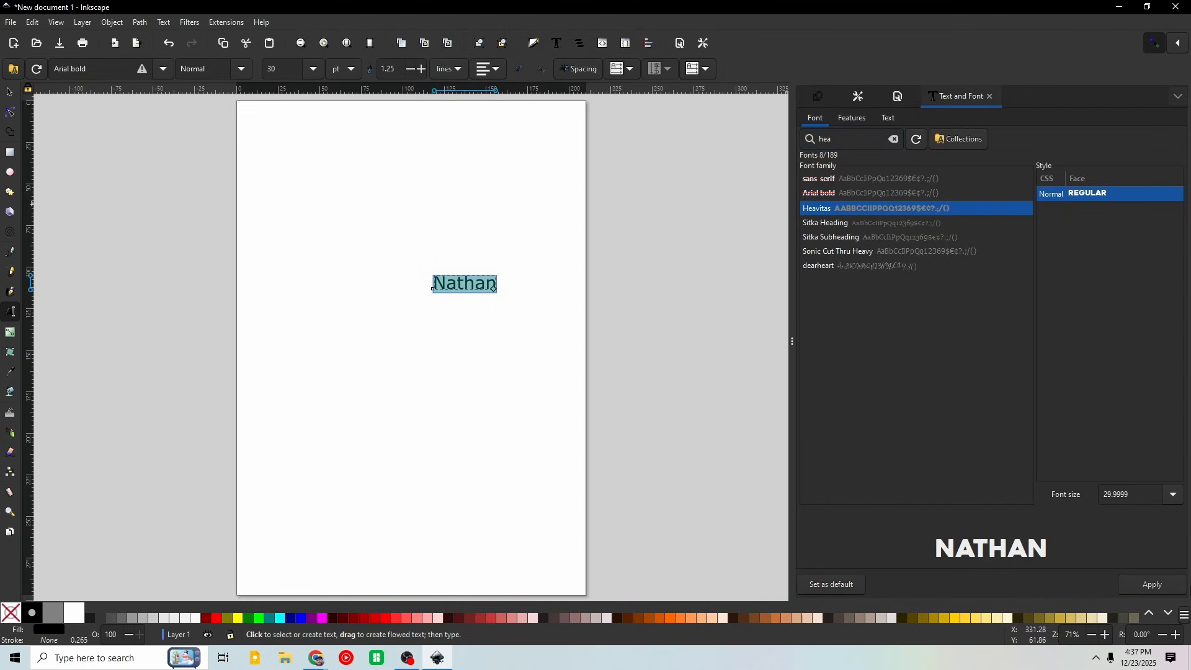
left_click(1141, 589)
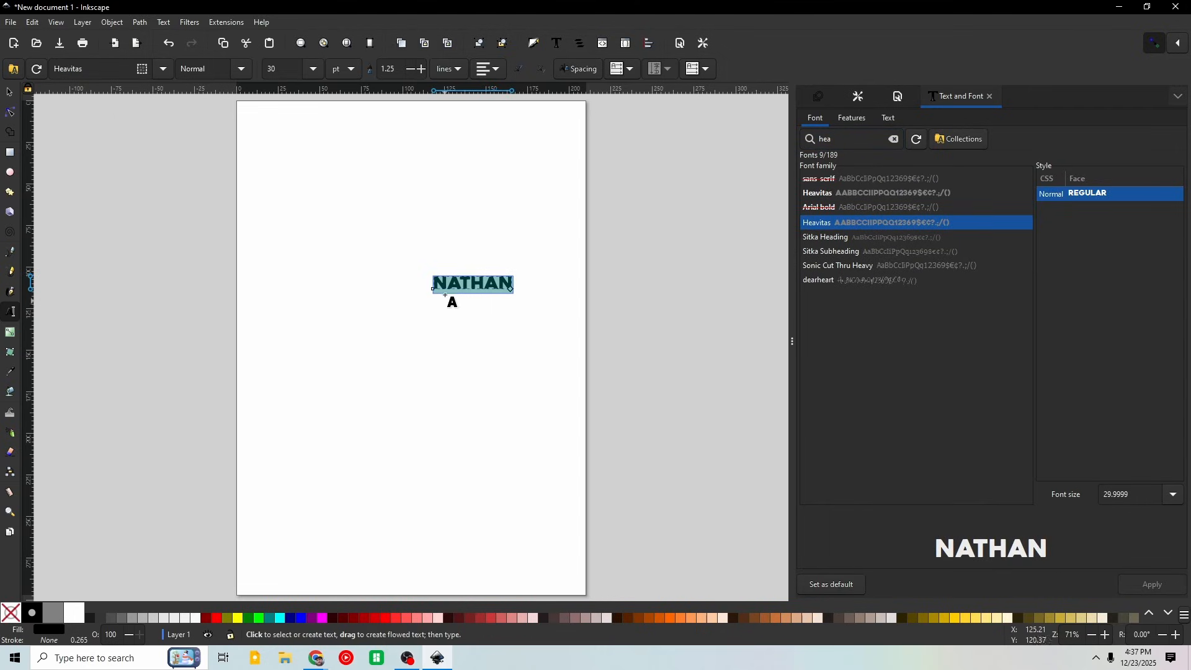
Step: Enlarge the name text proportionally to about 106 × 18 mm and position it around the middle of the page
left_click(9, 92)
left_click_drag(446, 294, 387, 320)
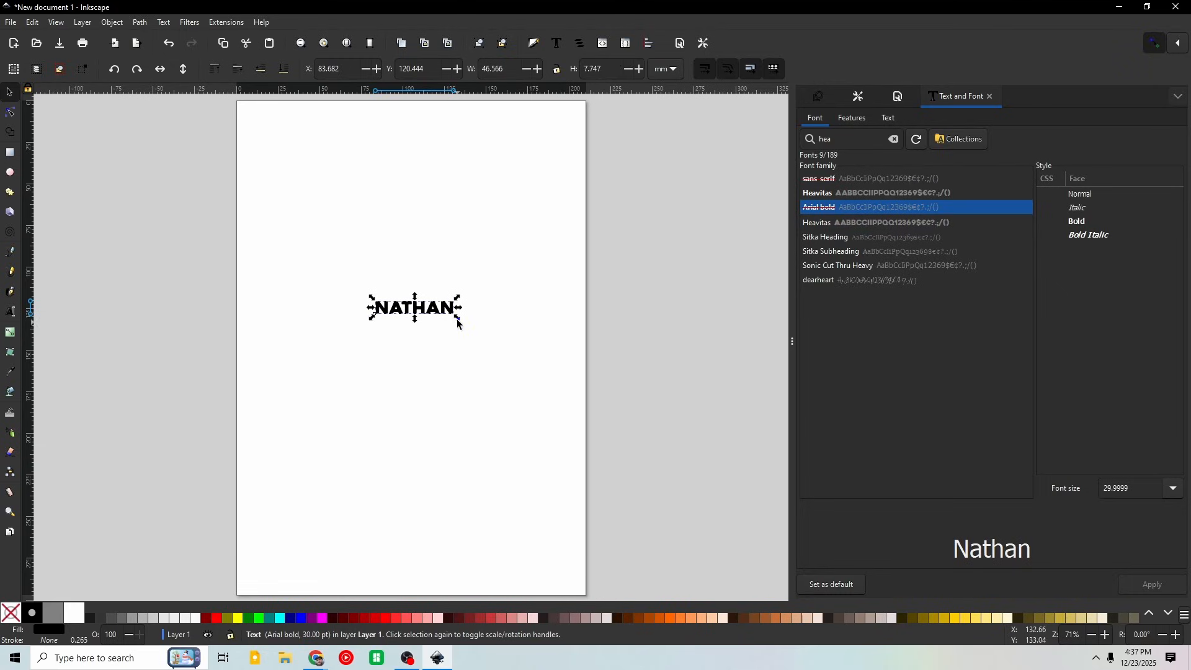
left_click_drag(459, 319, 512, 345)
key("ctrl+z")
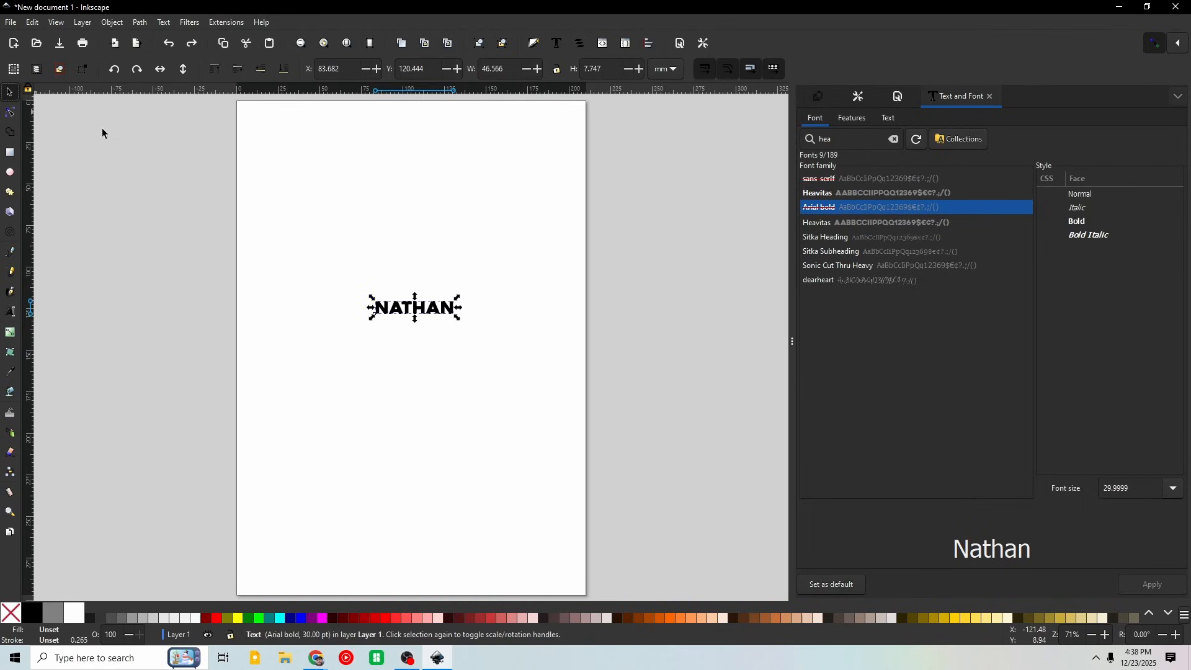
left_click(537, 281)
left_click(427, 315)
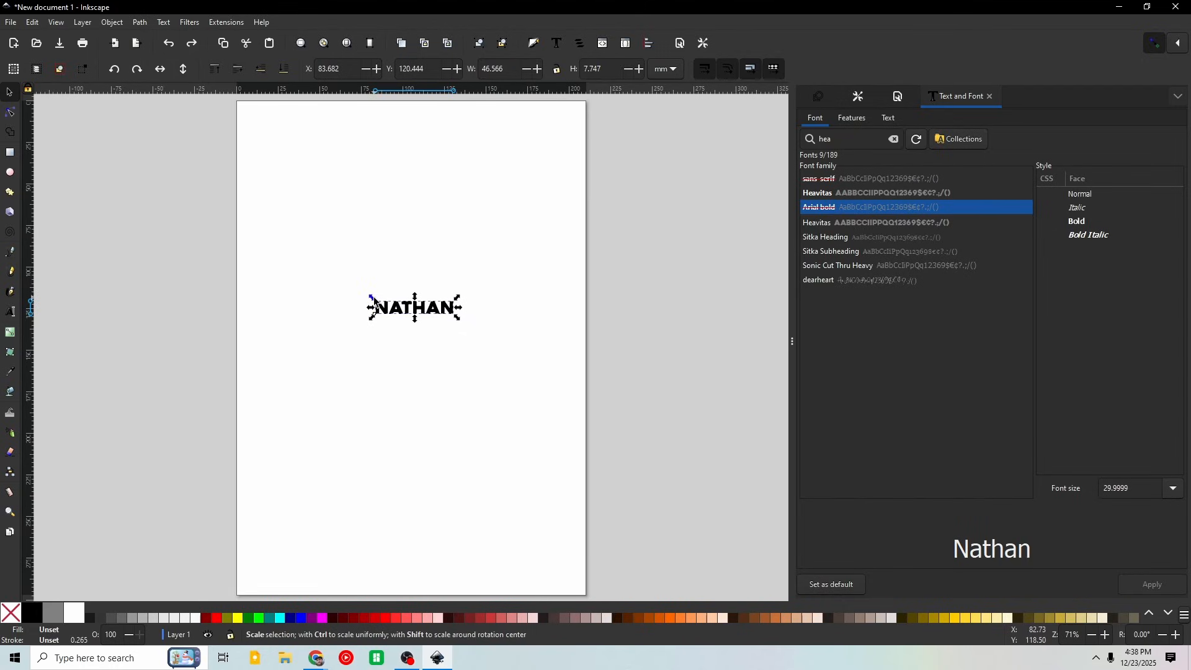
left_click_drag(372, 300, 275, 241)
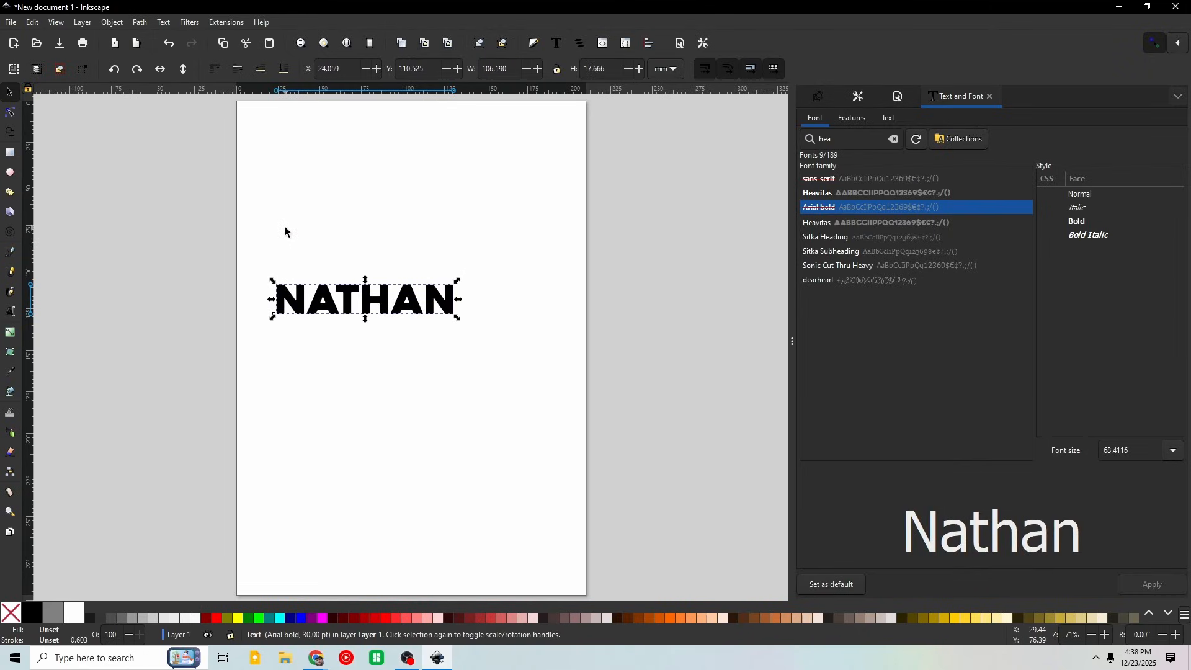
left_click_drag(354, 302, 403, 318)
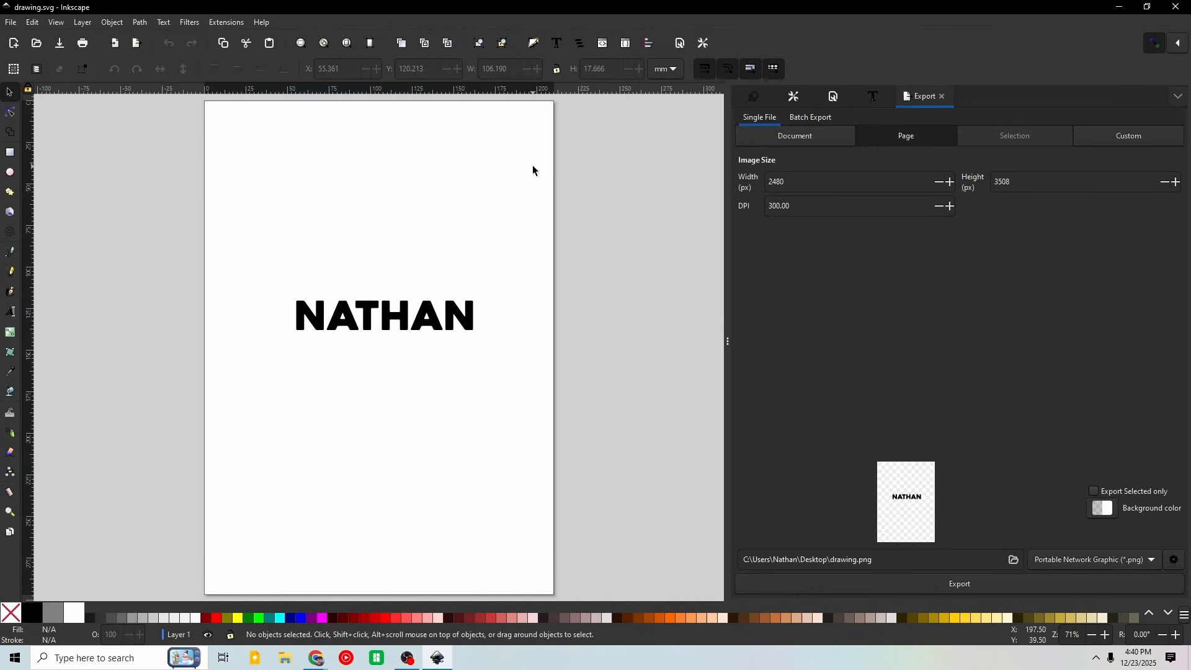
Step: Convert the name text to paths with Object to Path and deselect it
left_click(404, 321)
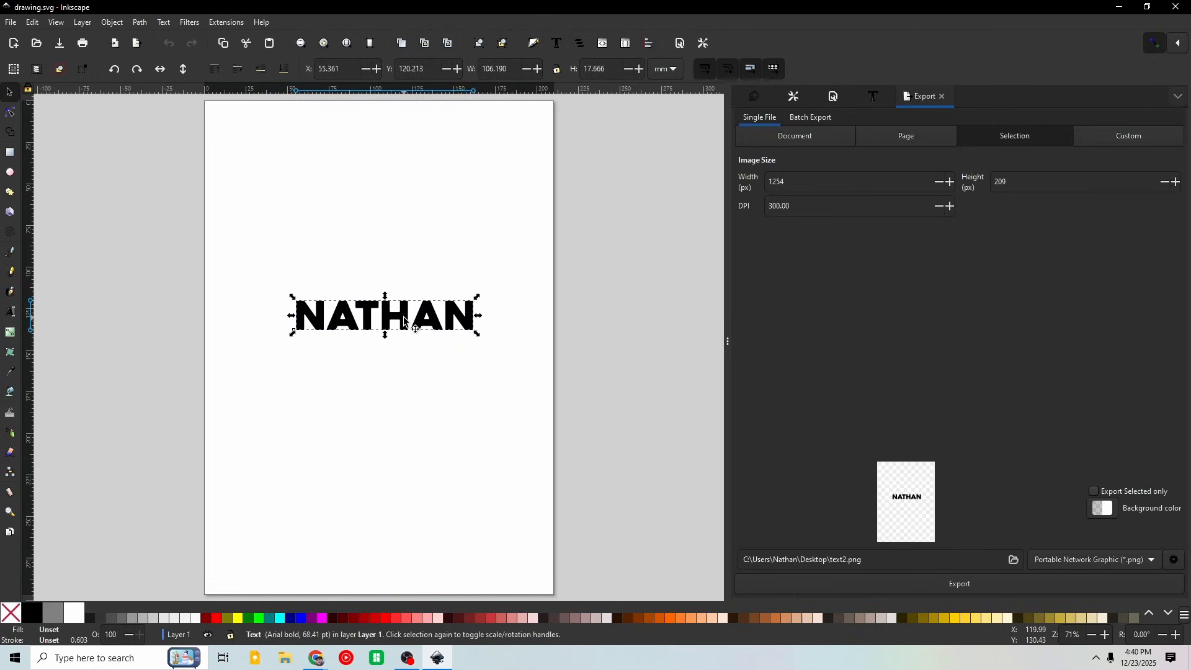
left_click(107, 23)
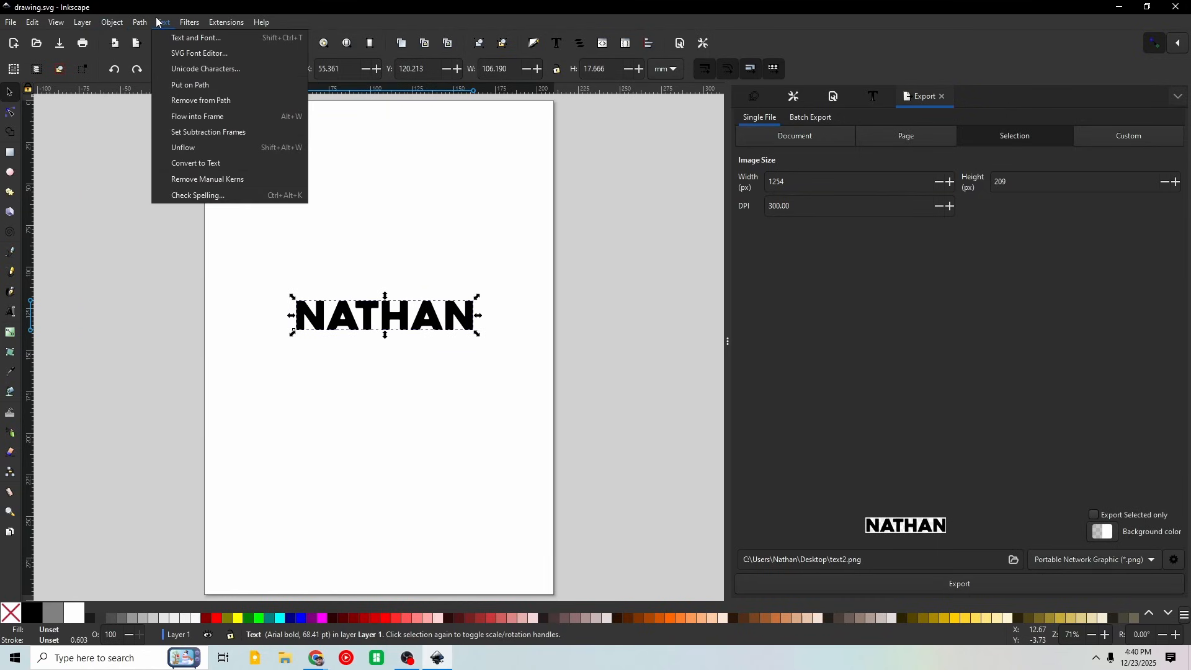
mouse_move(147, 23)
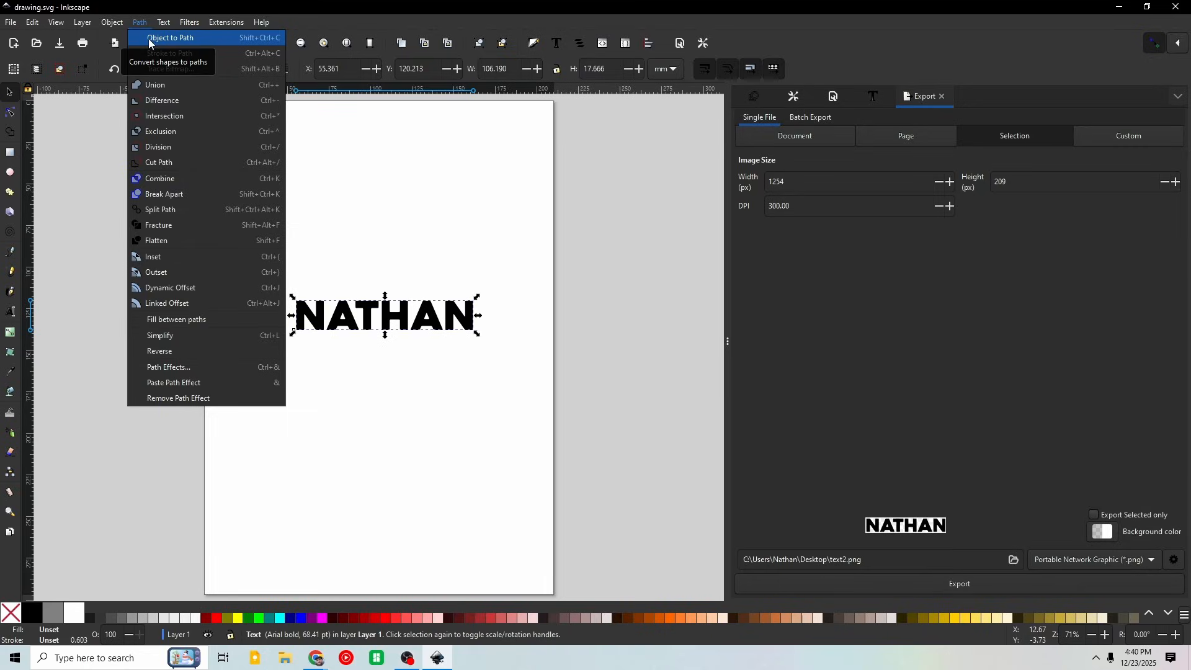
left_click(152, 39)
left_click(318, 282)
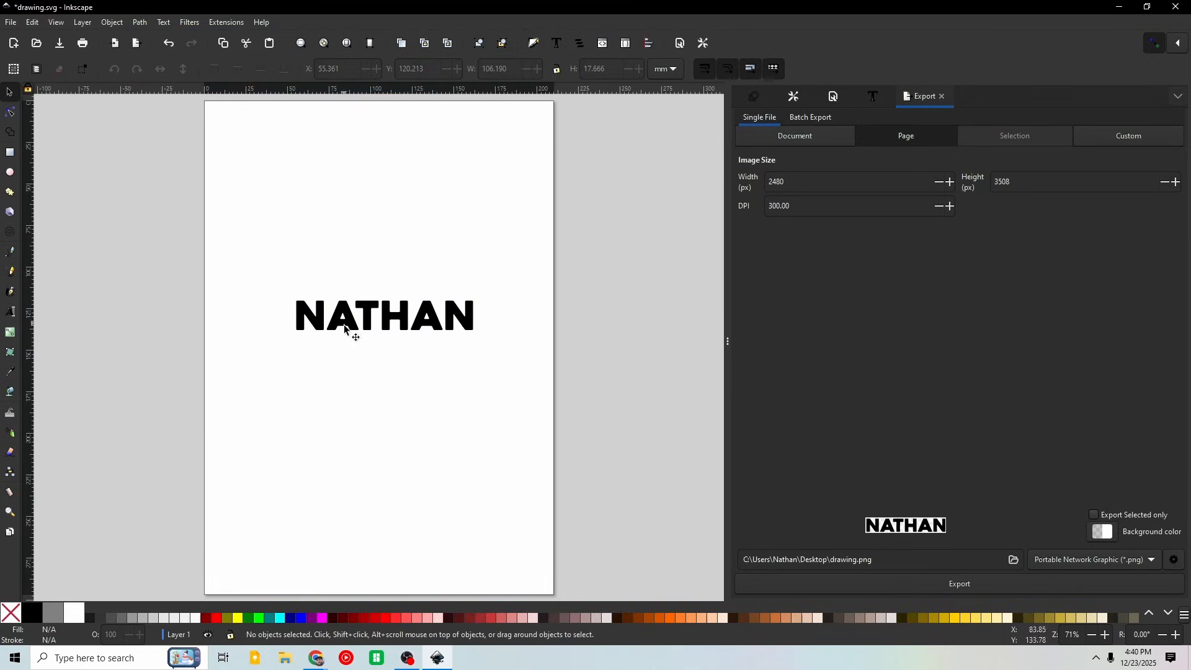
Step: Enter node editing on the converted name and inspect the nodes along the letter outlines
double_click(344, 325)
left_click(360, 273)
scroll(351, 346, "up", 3, "ctrl")
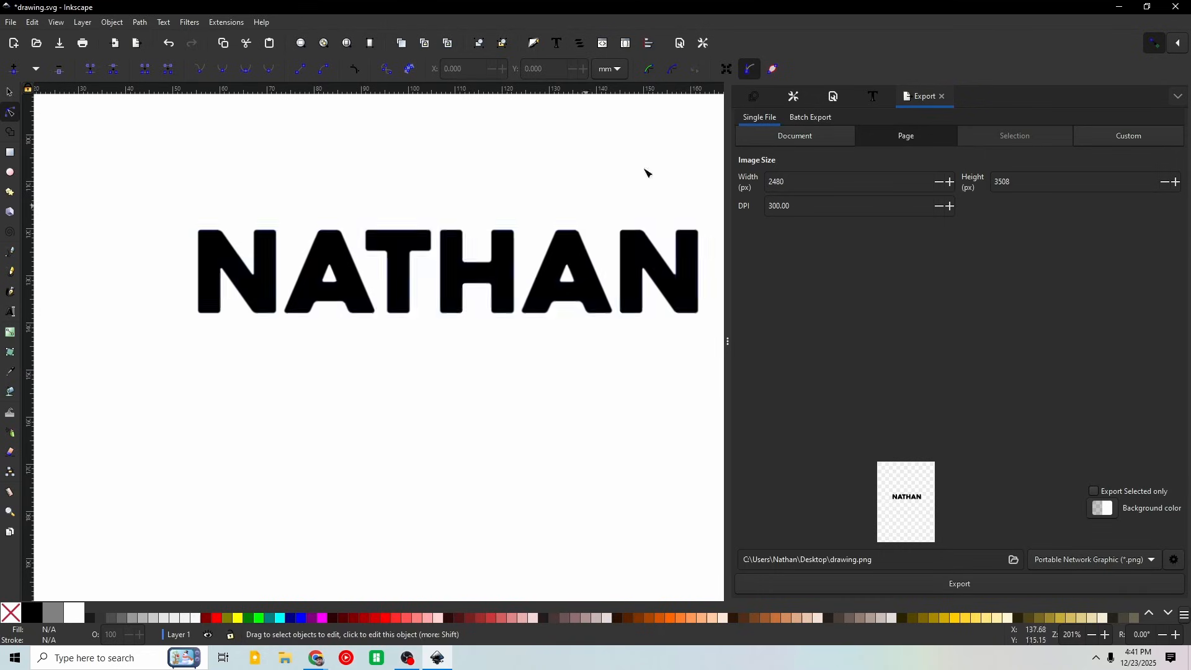
left_click(452, 275)
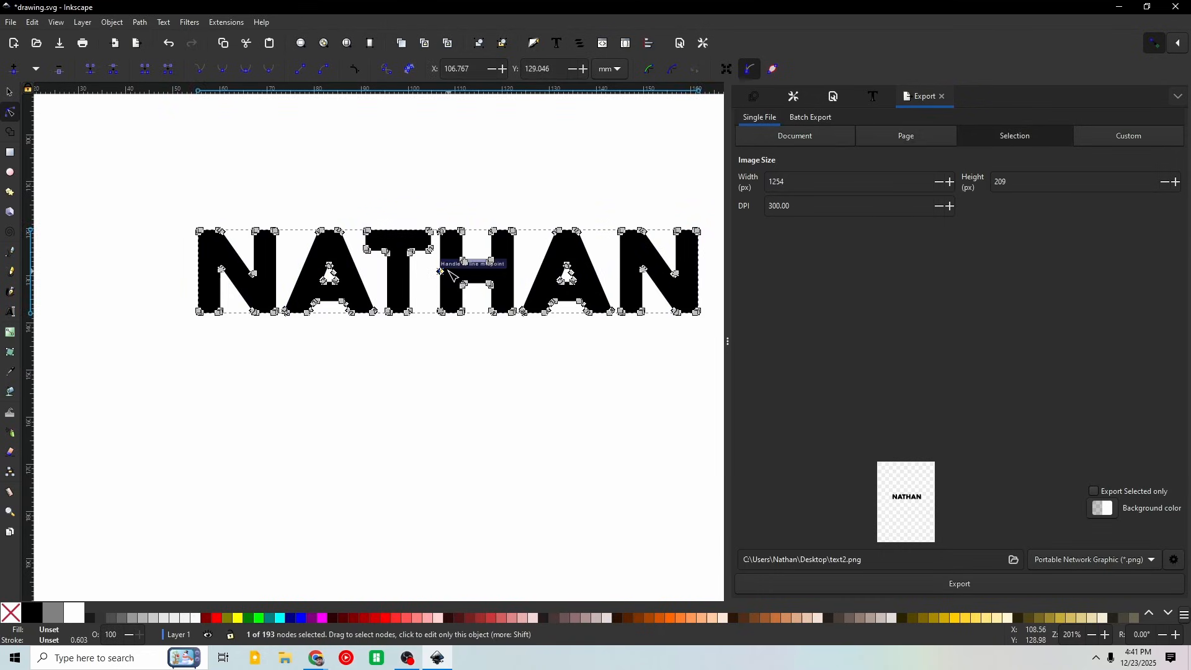
left_click(506, 173)
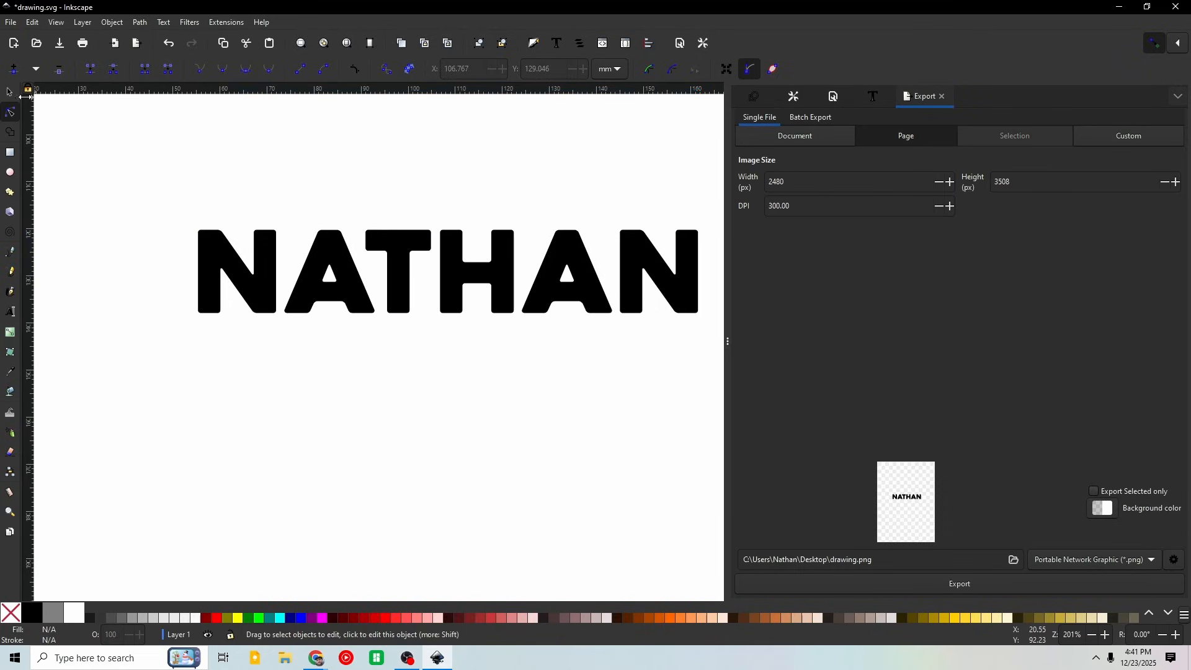
Step: Try moving the inner upper corner node of the H's first upright by about 2.3 mm and 1.75 mm, undo it, and deselect the path
left_click(10, 92)
left_click(222, 251)
double_click(221, 251)
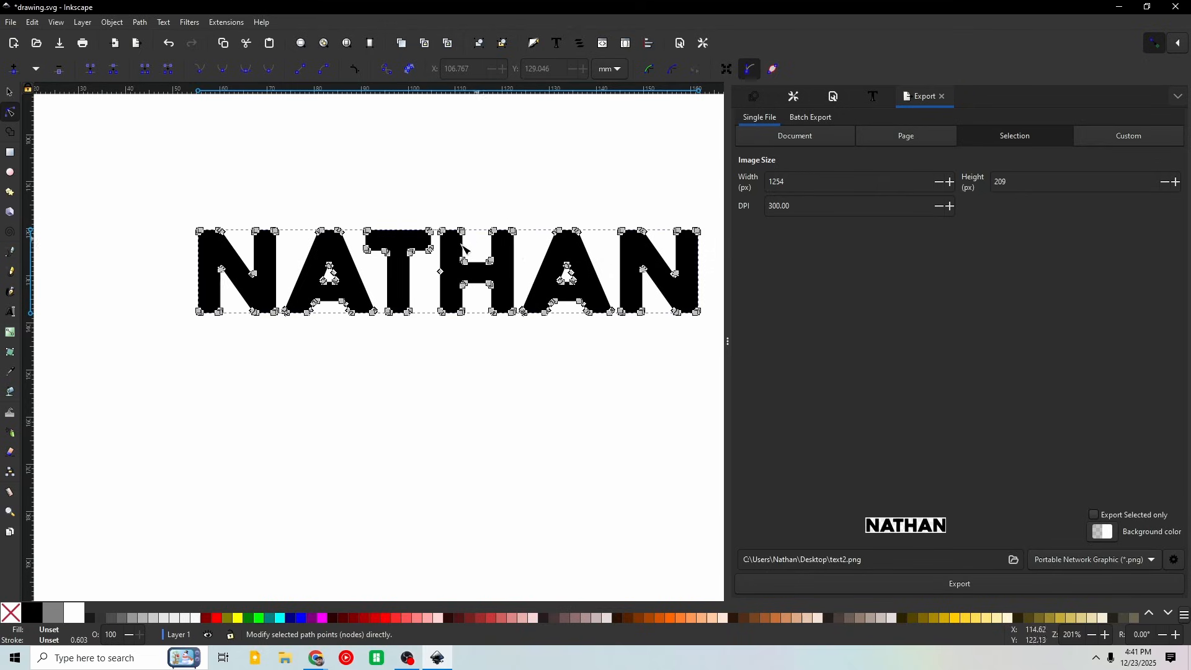
scroll(467, 247, "up", 4, "ctrl")
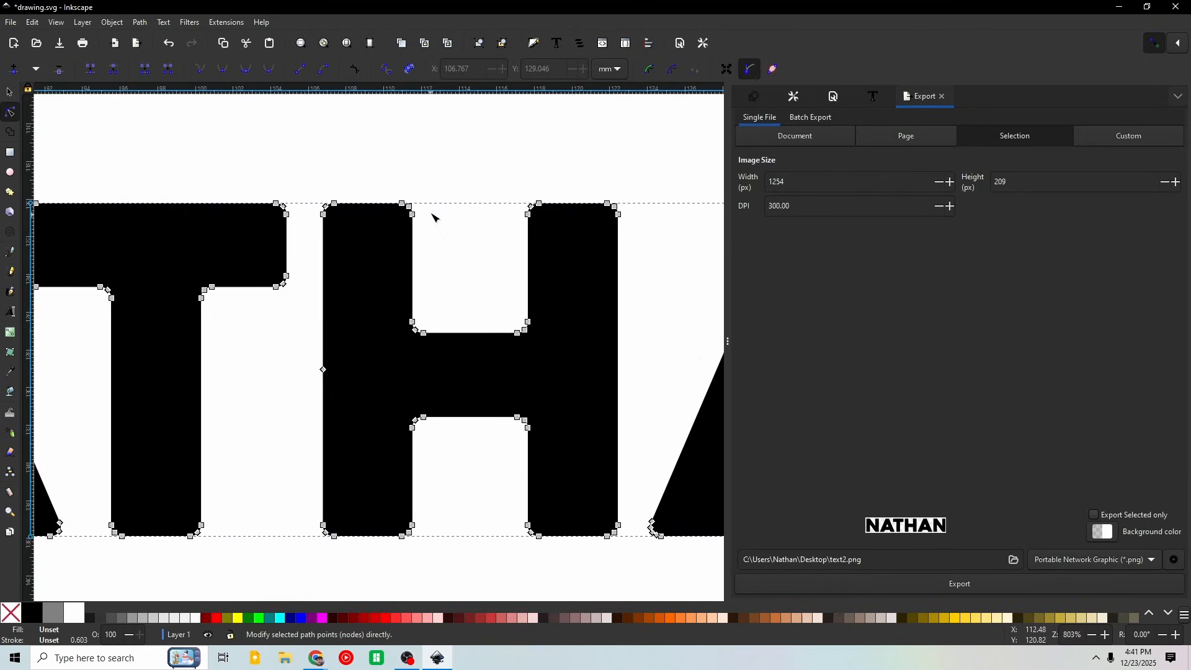
left_click_drag(411, 214, 458, 247)
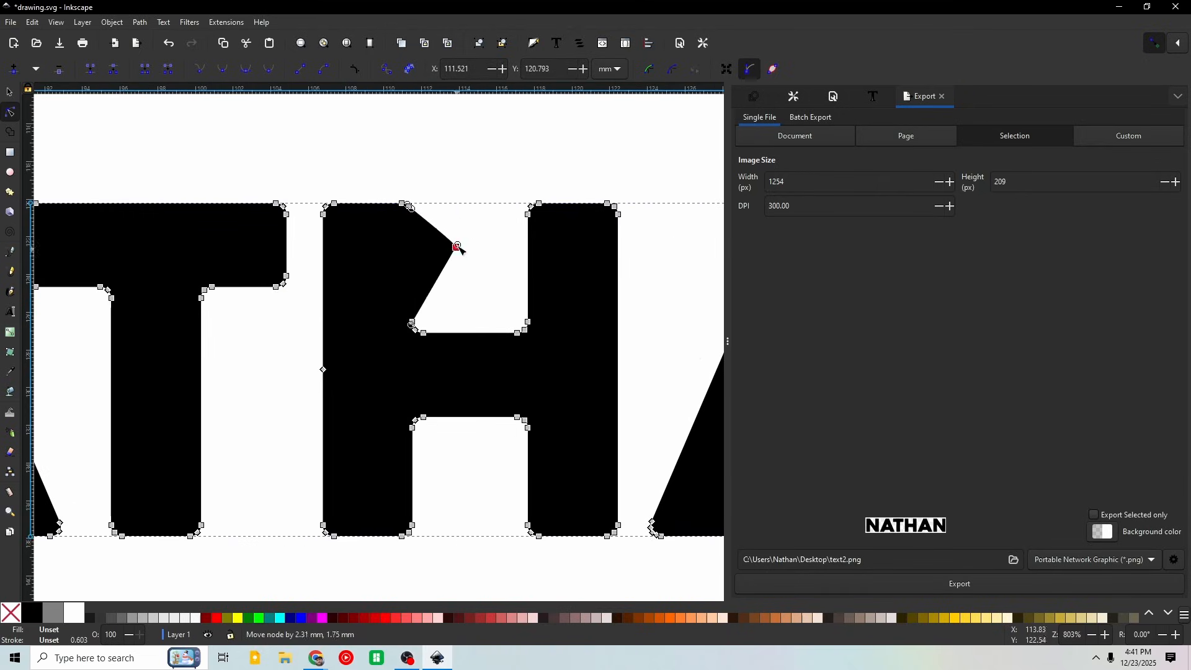
key("ctrl+z")
key("ctrl+z")
key("ctrl+z")
scroll(439, 273, "down", 5, "ctrl")
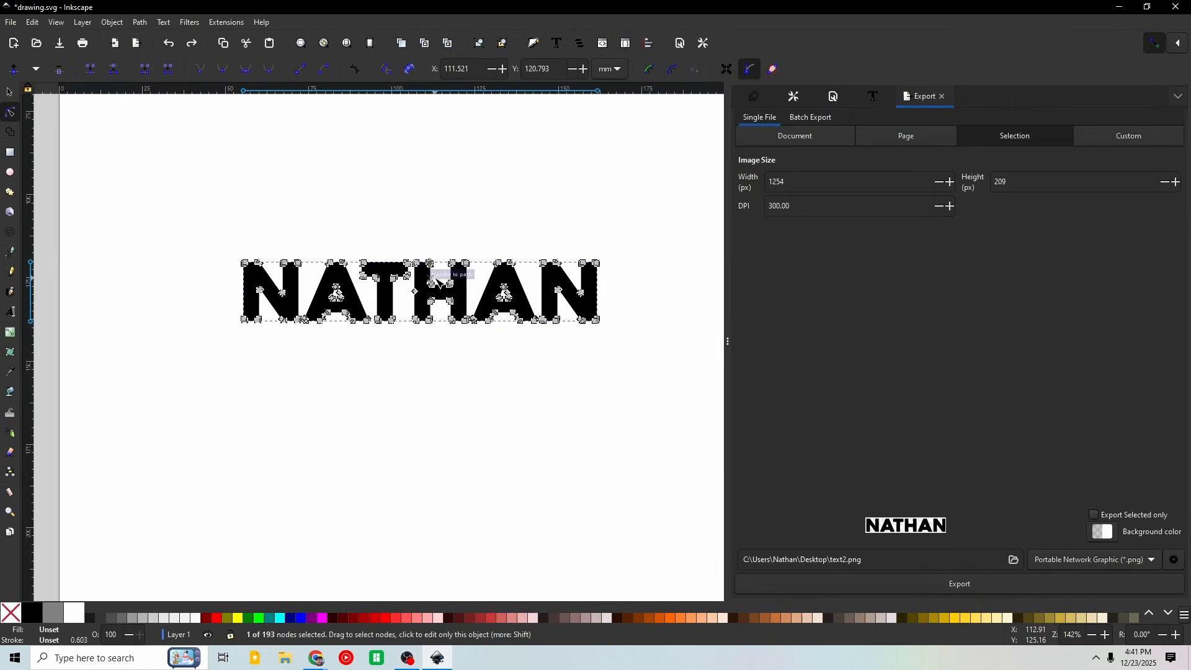
left_click(430, 224)
left_click(431, 224)
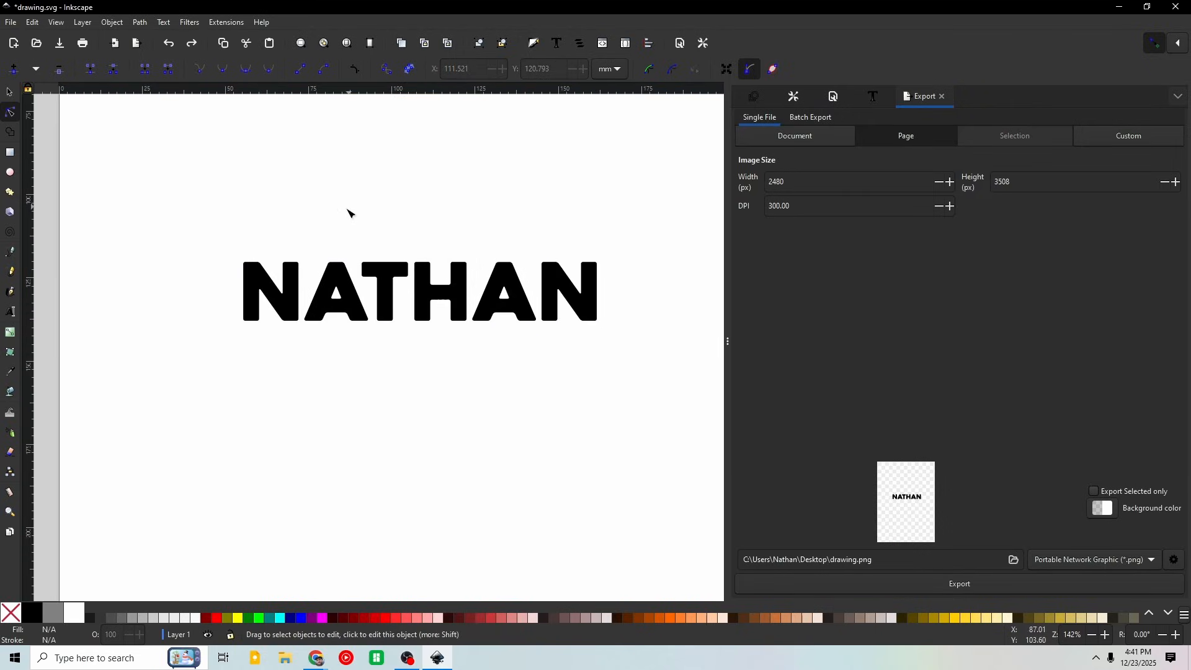
left_click(11, 23)
left_click(380, 175)
left_click(139, 23)
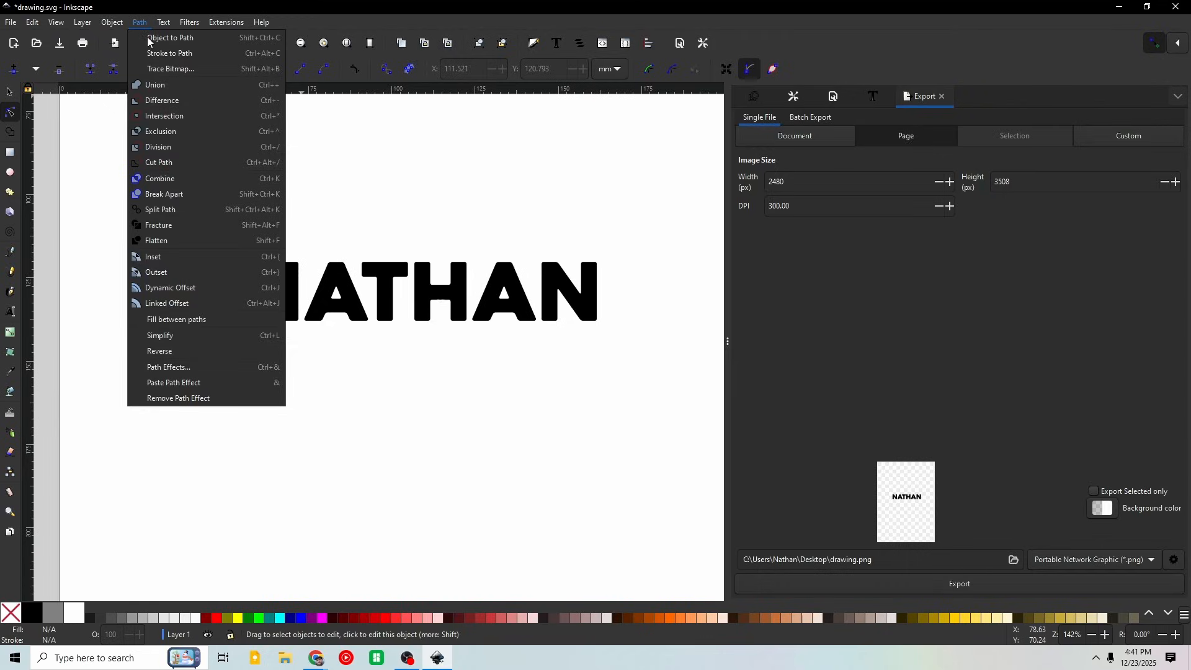
left_click(454, 243)
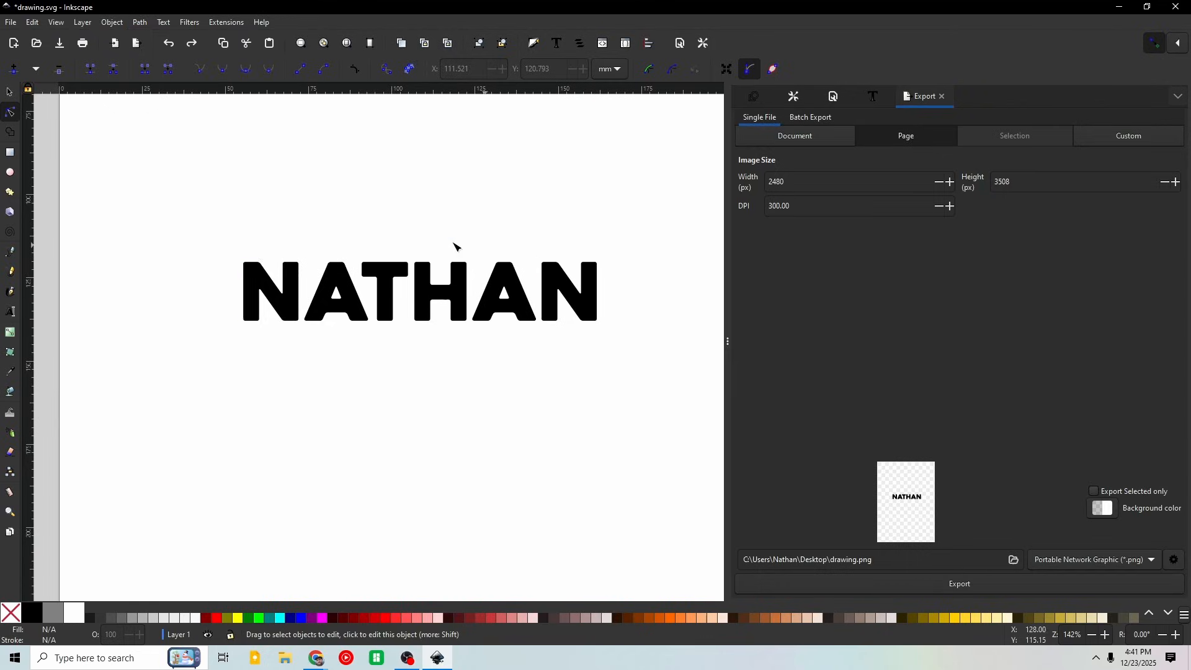
left_click(384, 271)
left_click(390, 207)
Step: Save the document as an Inkscape SVG on the desktop, replacing the existing drawing.svg
left_click(16, 26)
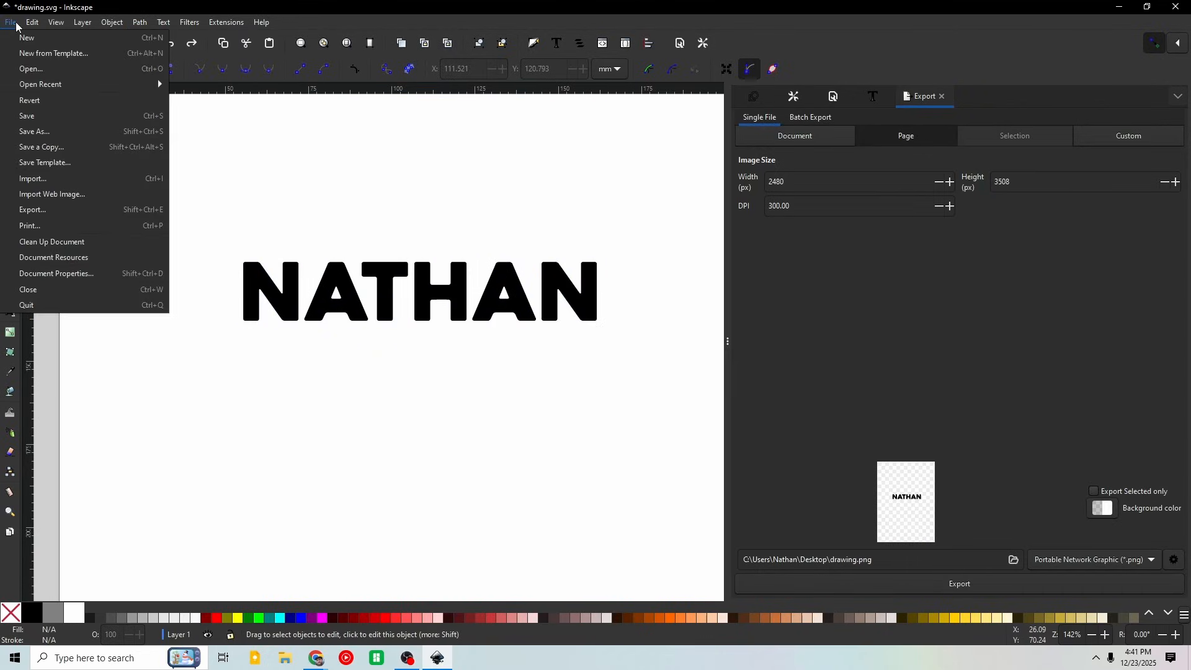
left_click(33, 135)
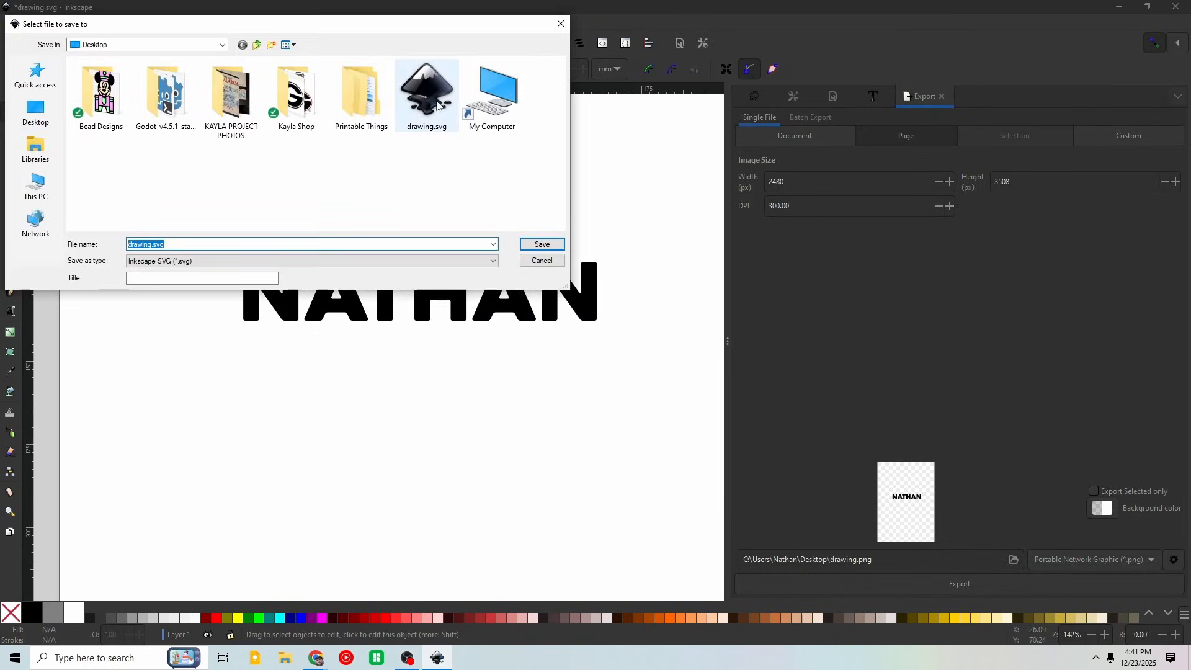
double_click(439, 106)
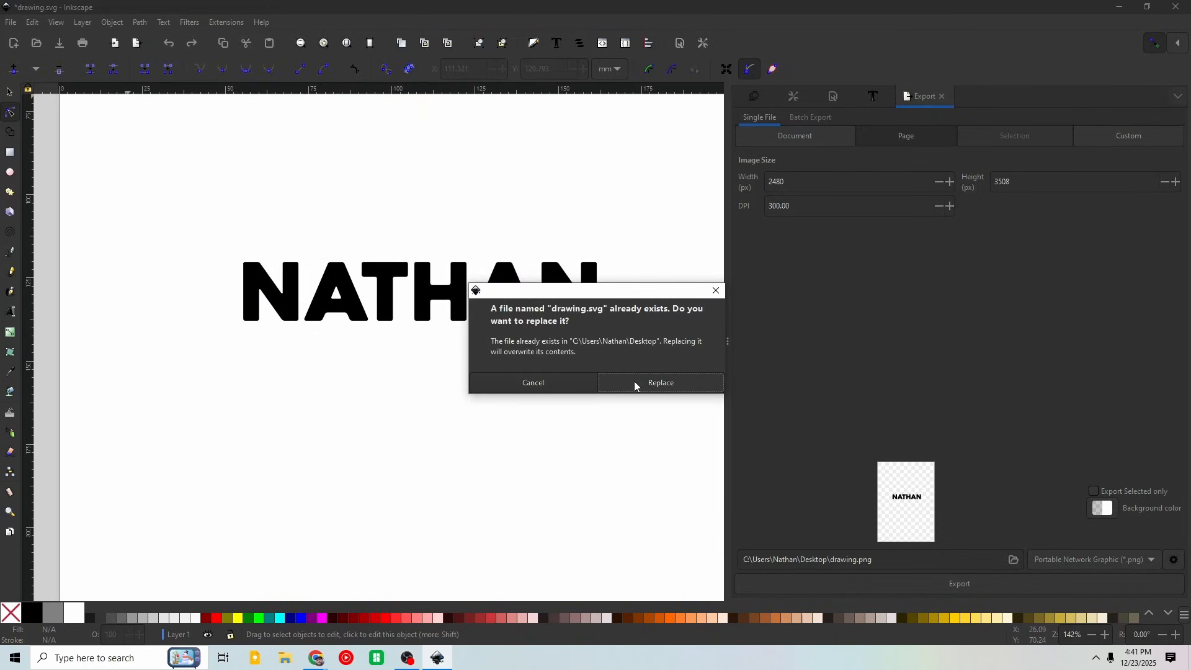
left_click(631, 385)
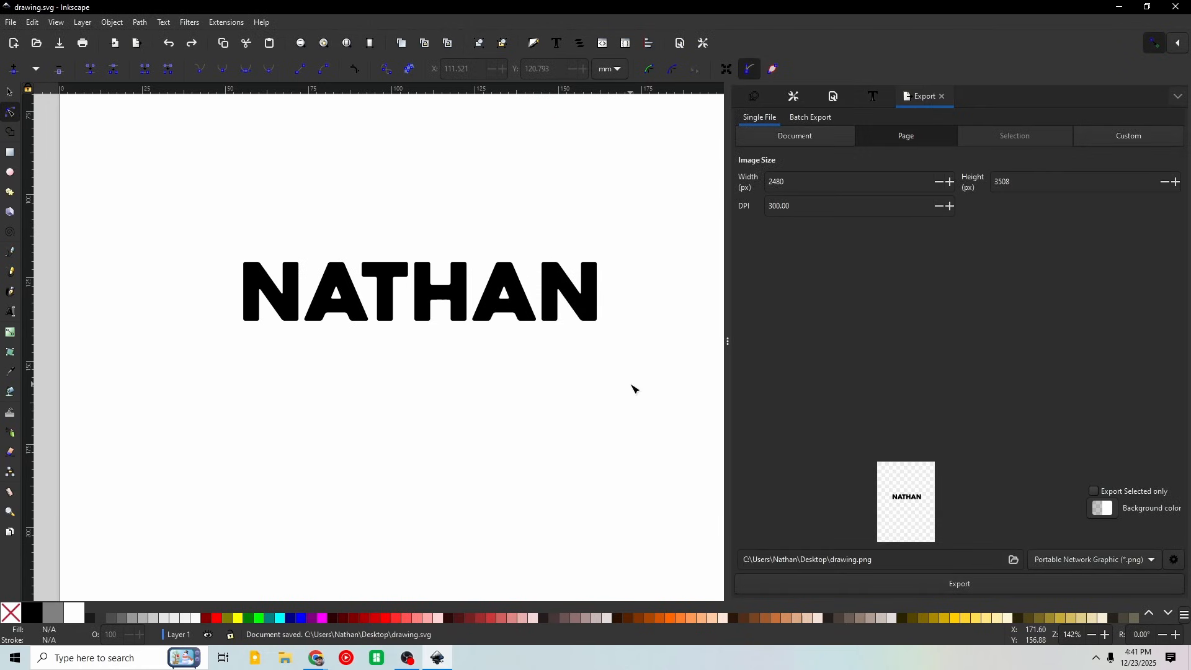
Step: Minimize Inkscape and switch to the name tag design in Tinkercad
left_click(1116, 6)
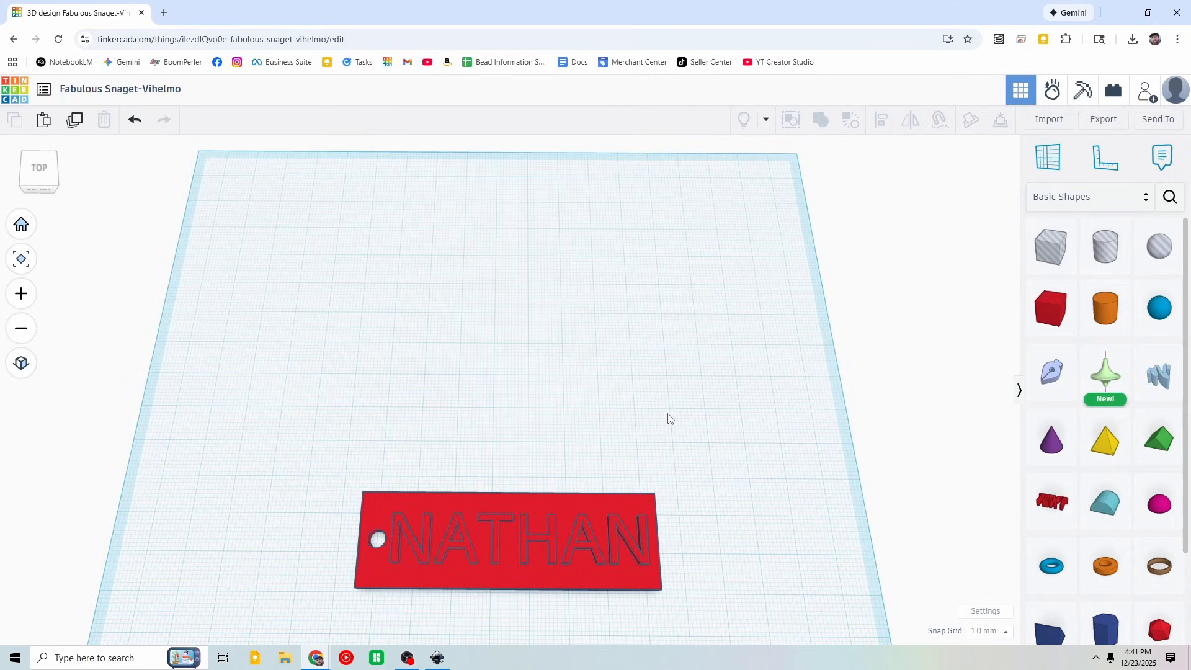
middle_click_drag(666, 414, 688, 370)
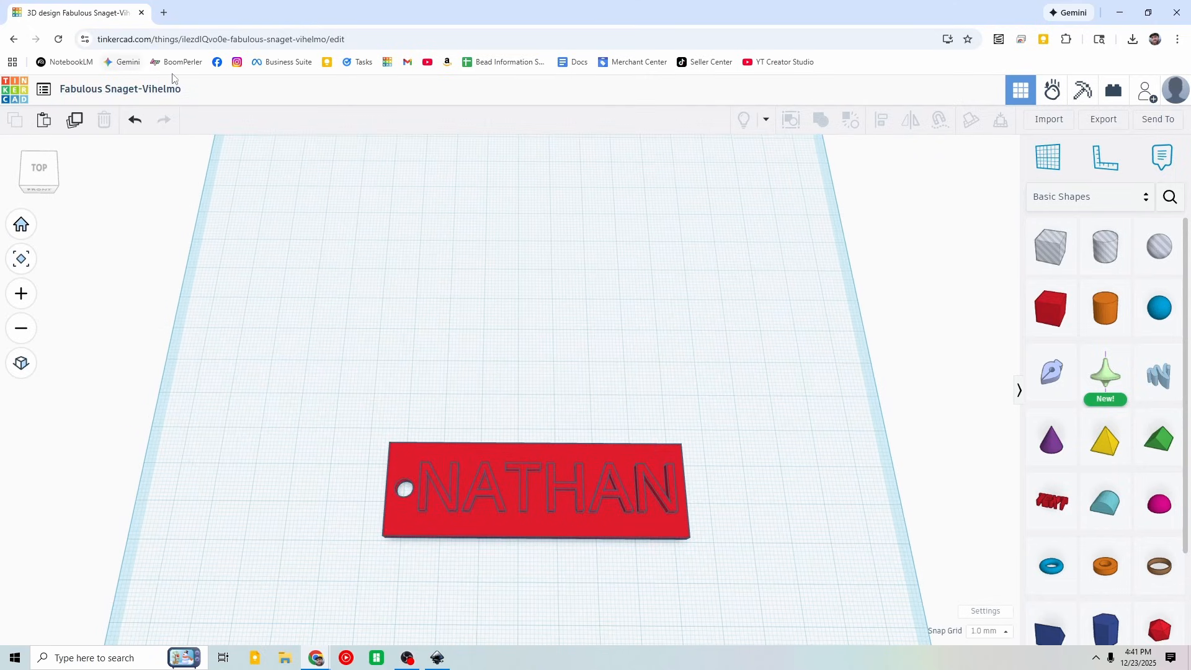
Step: Import the desktop file drawing.svg at 100% scale centered on the artboard, and dismiss the import notice
left_click(1051, 119)
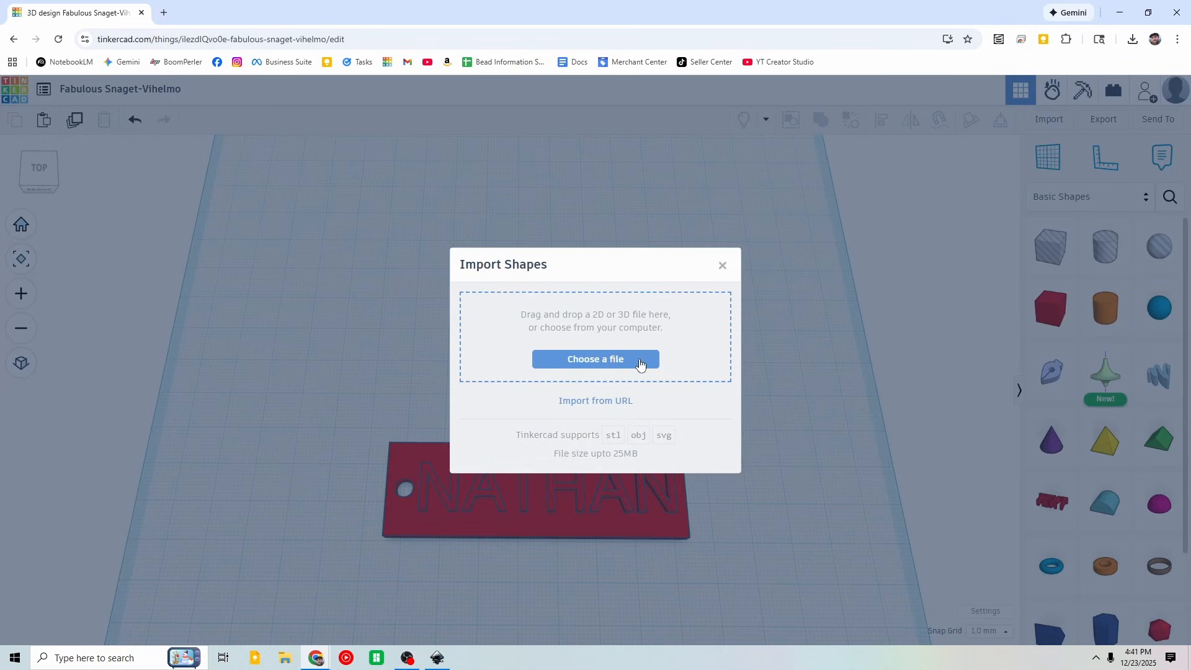
left_click(640, 364)
double_click(479, 86)
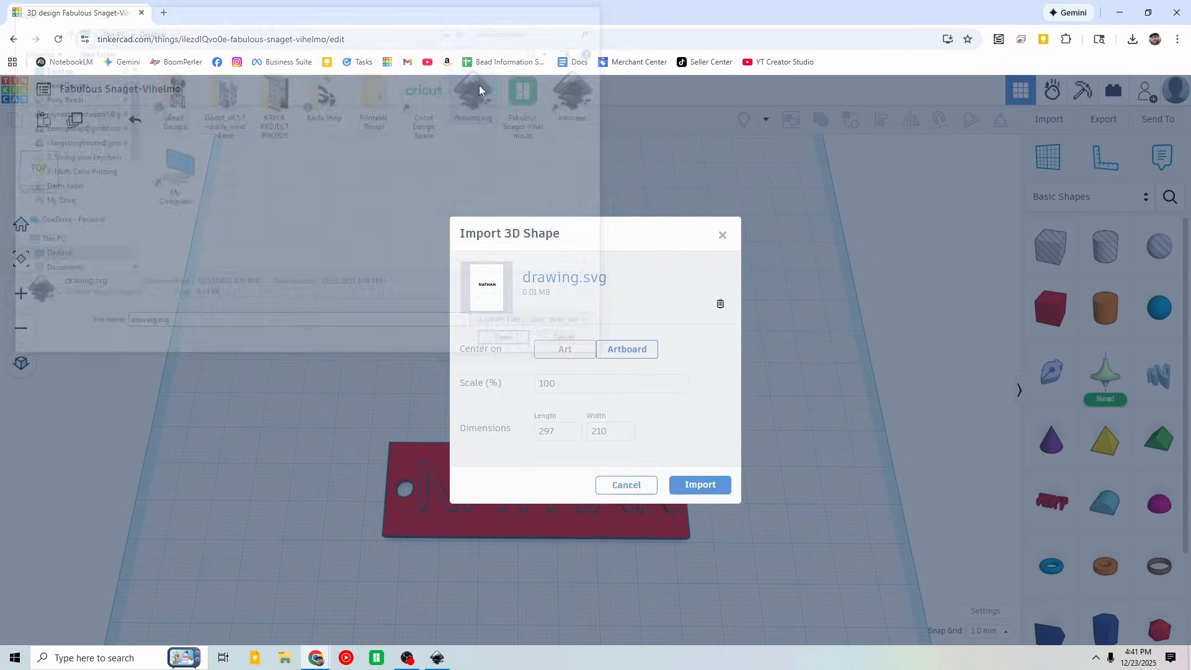
left_click(697, 488)
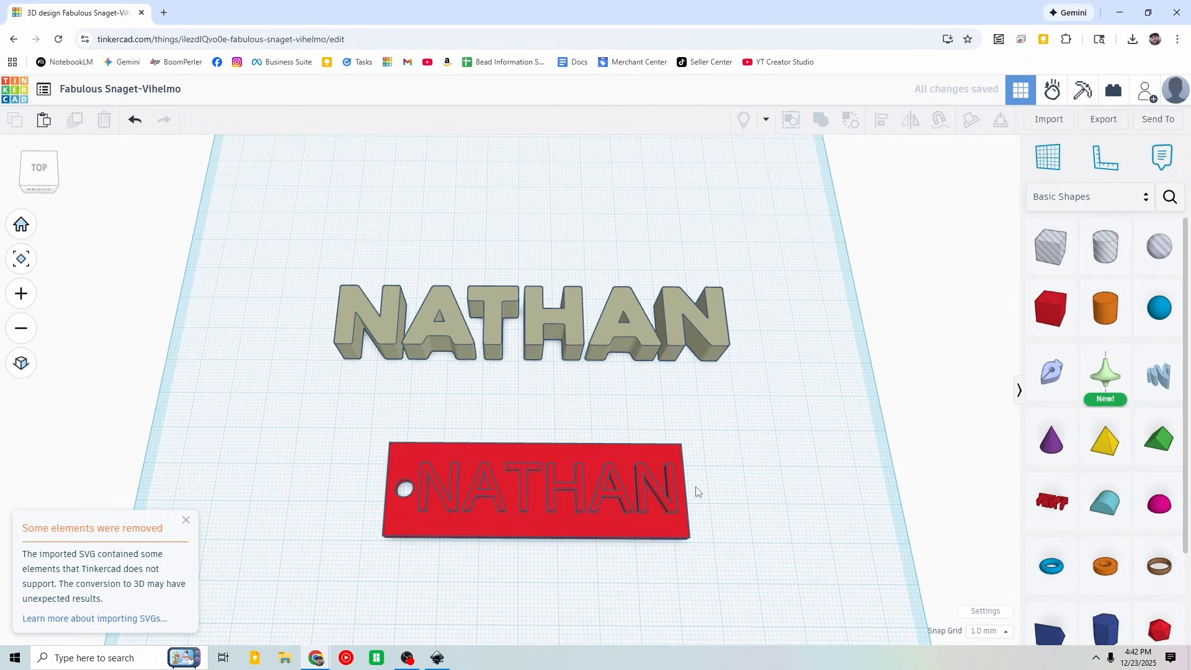
left_click(186, 520)
Step: Scale the imported name down uniformly to about 43 mm wide and compare it with the red tag
scroll(589, 395, "up", 3)
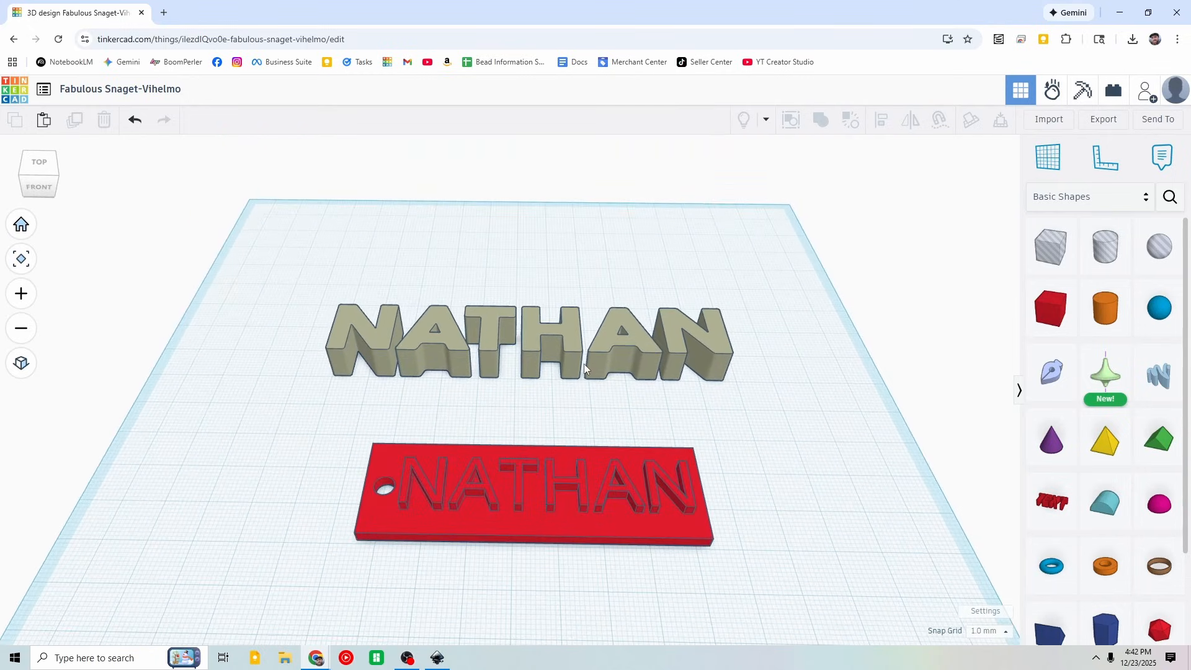
left_click(524, 387)
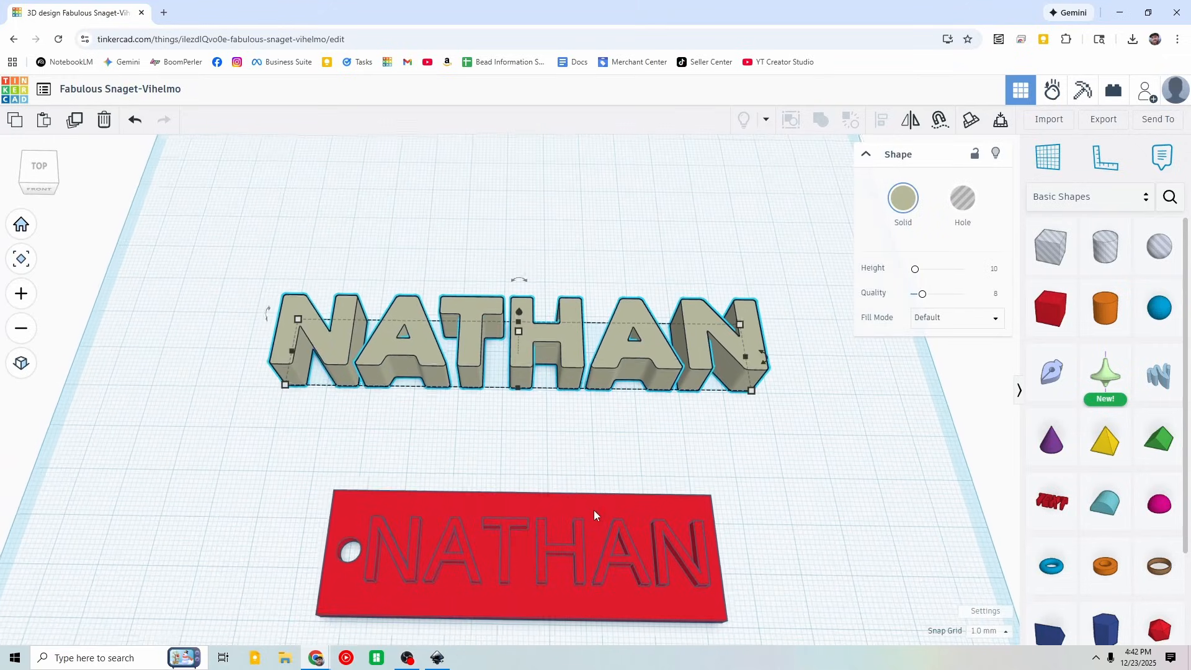
right_click_drag(583, 490, 585, 501)
middle_click_drag(641, 469, 660, 387)
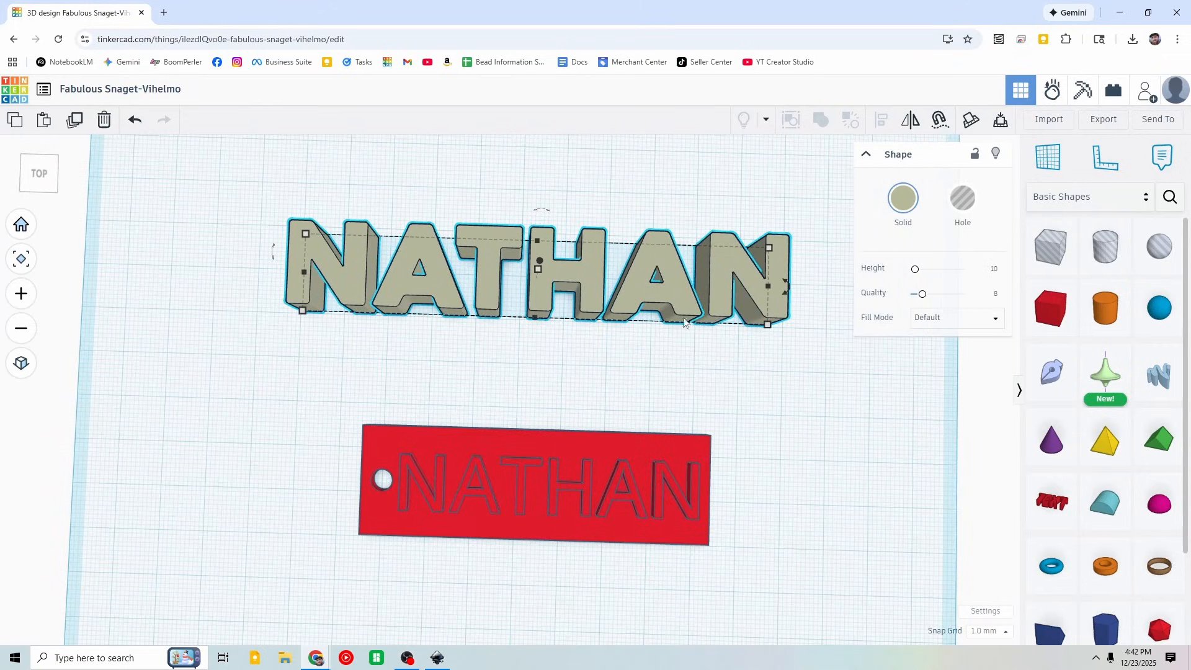
mouse_move(770, 248)
left_click_drag(769, 247, 496, 301)
left_click(575, 443)
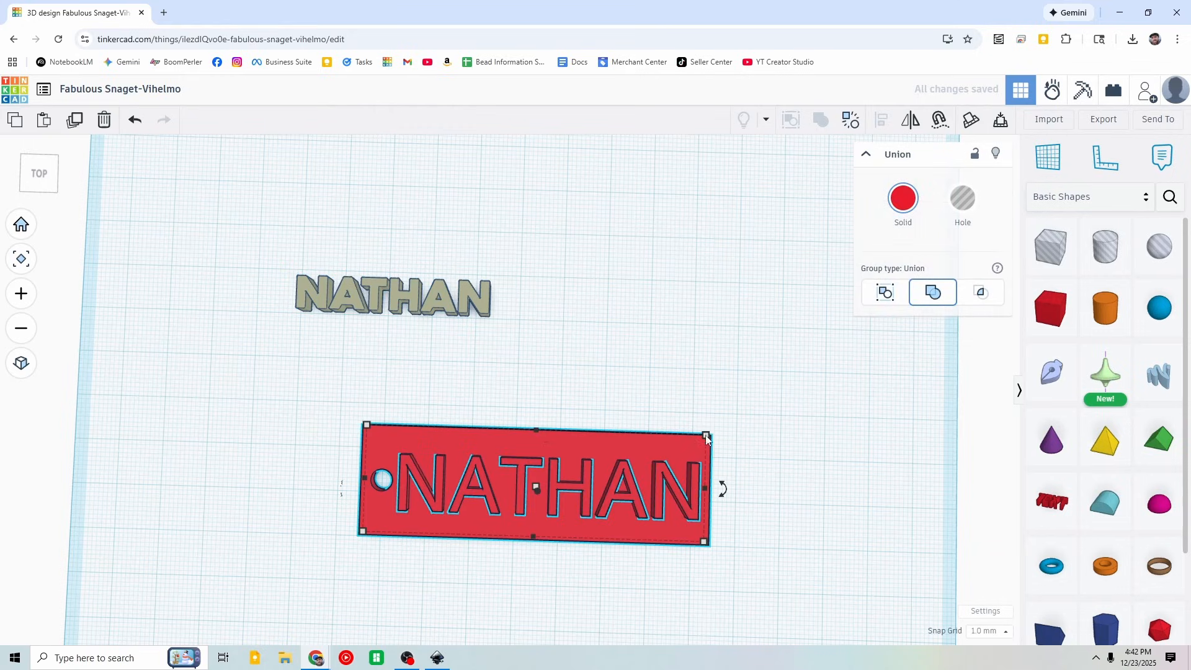
Step: Set the imported name's width to 60 mm and move it to roughly above the middle of the red tag
left_click(396, 287)
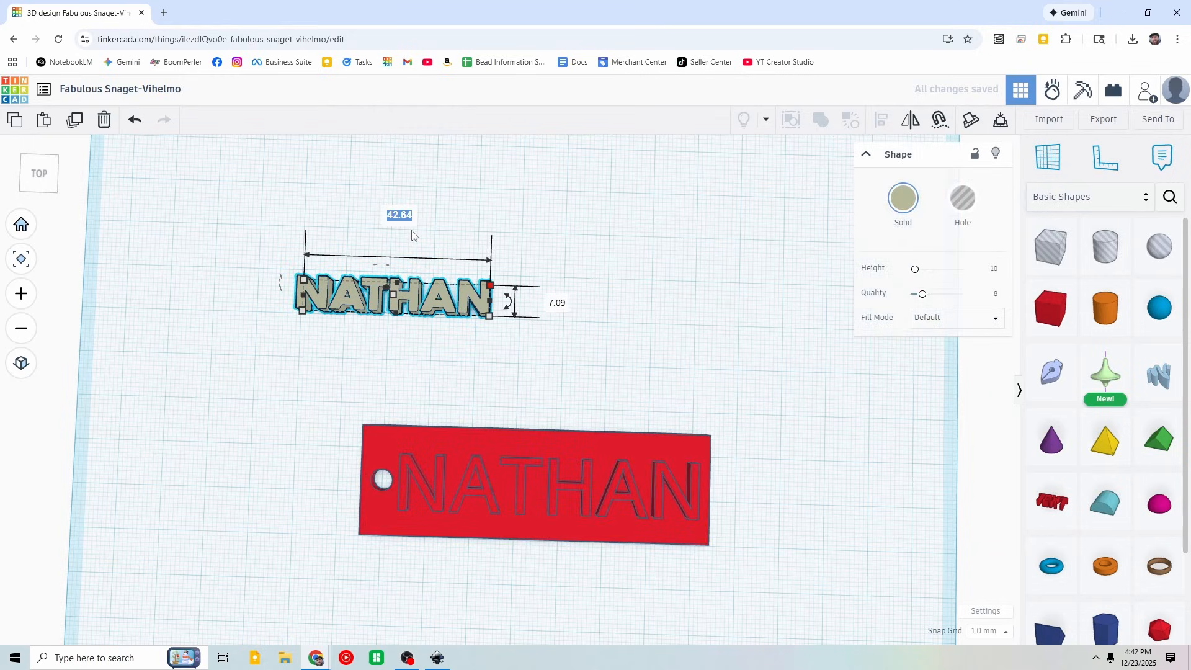
type("60")
key("Return")
left_click_drag(493, 298, 585, 311)
Step: Reduce the imported name's width to 55 mm, keeping its proportions
mouse_move(685, 301)
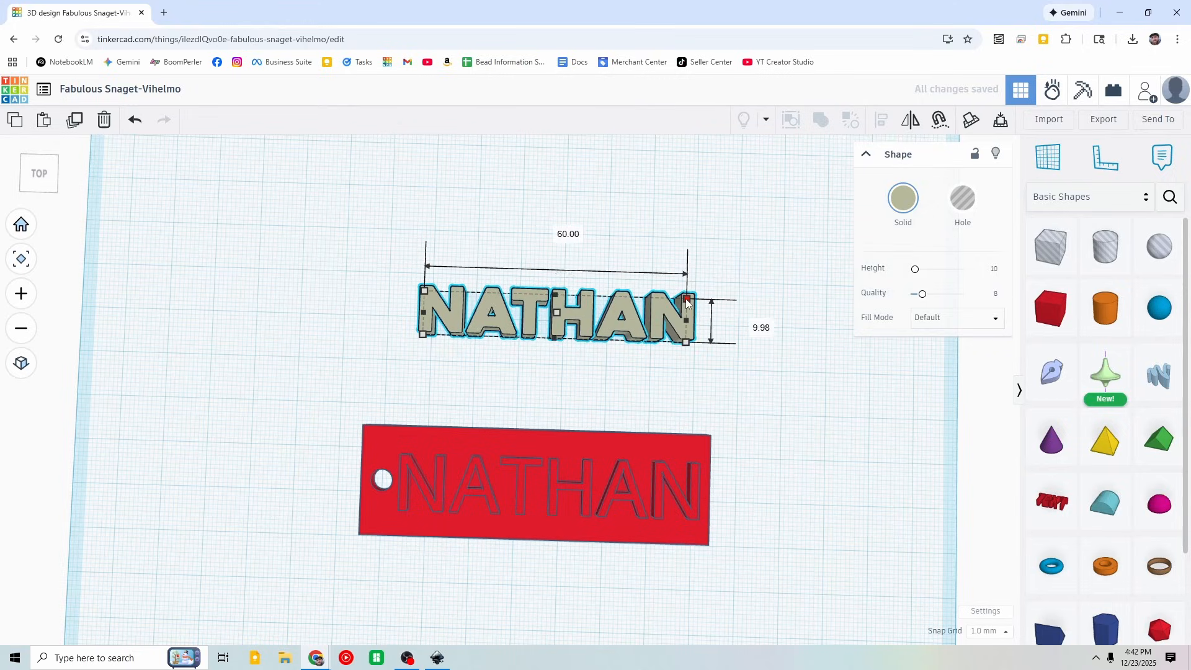
left_click(562, 228)
type("55")
key("Return")
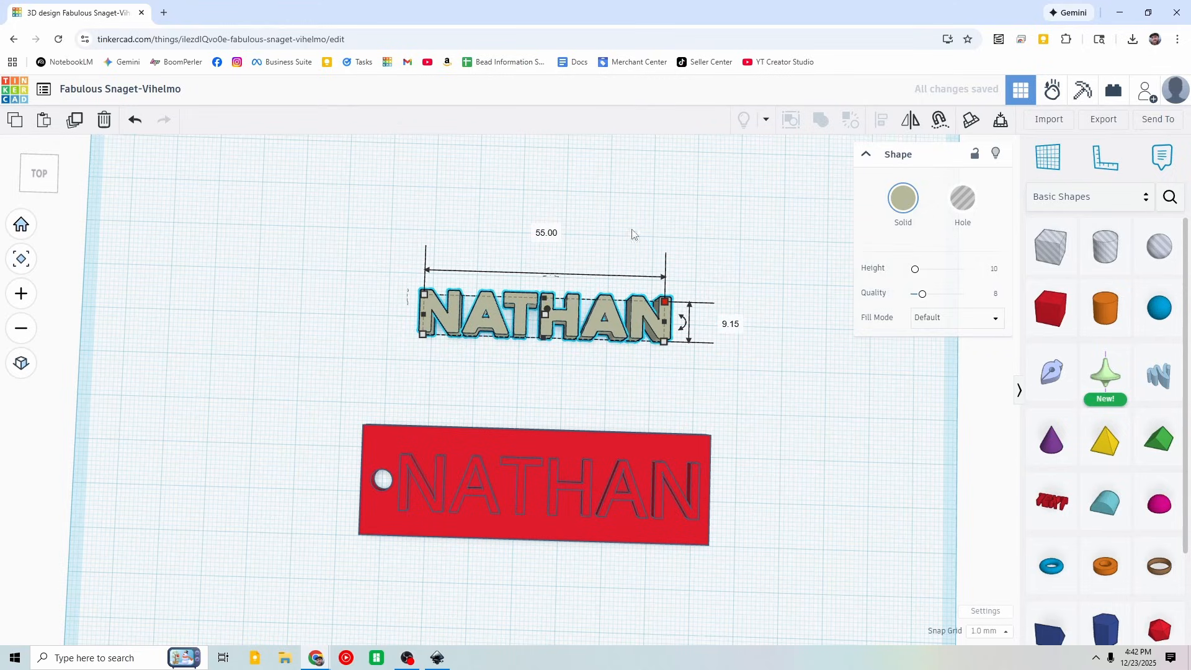
left_click(689, 255)
Step: Try resizing the imported name from a corner without keeping its proportions, and undo it
left_click(640, 312)
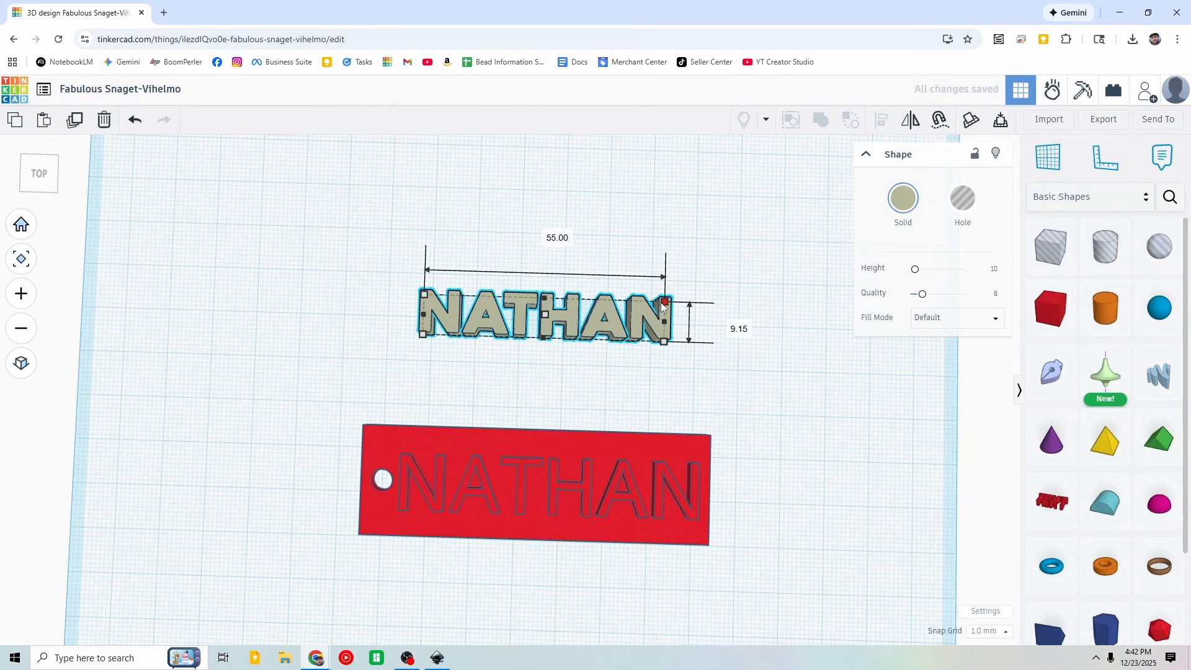
left_click_drag(671, 291, 557, 237)
left_click(693, 255)
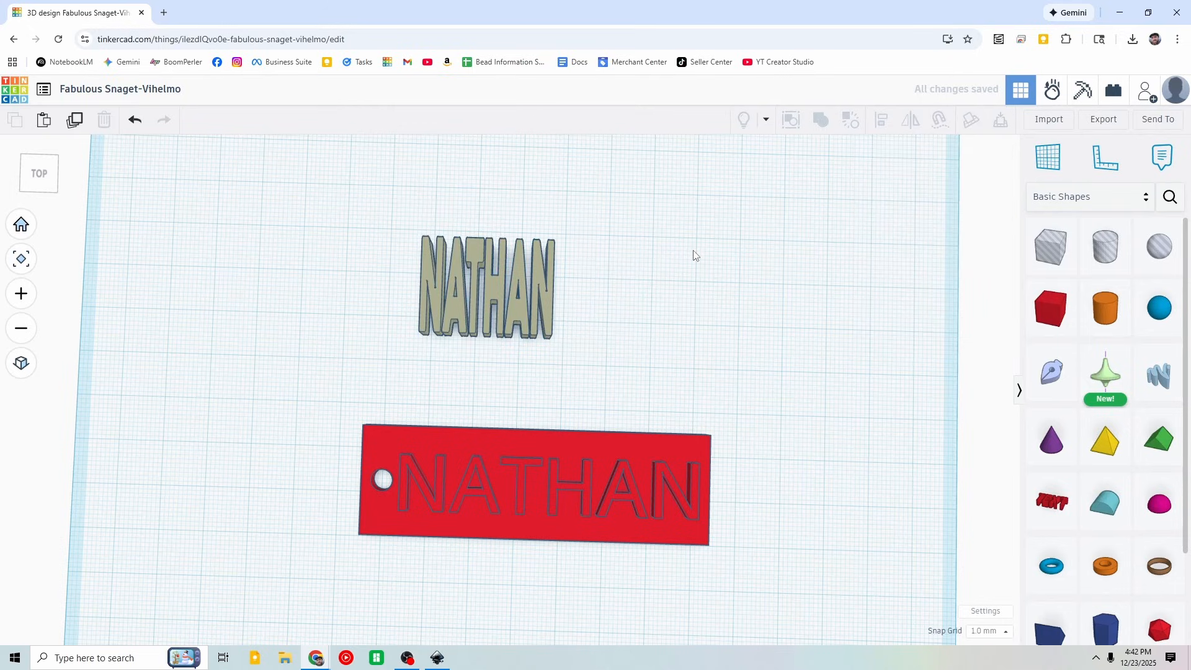
key("ctrl+z")
Step: Scale the imported name uniformly from its corner and set its width to 50 mm
left_click(641, 308)
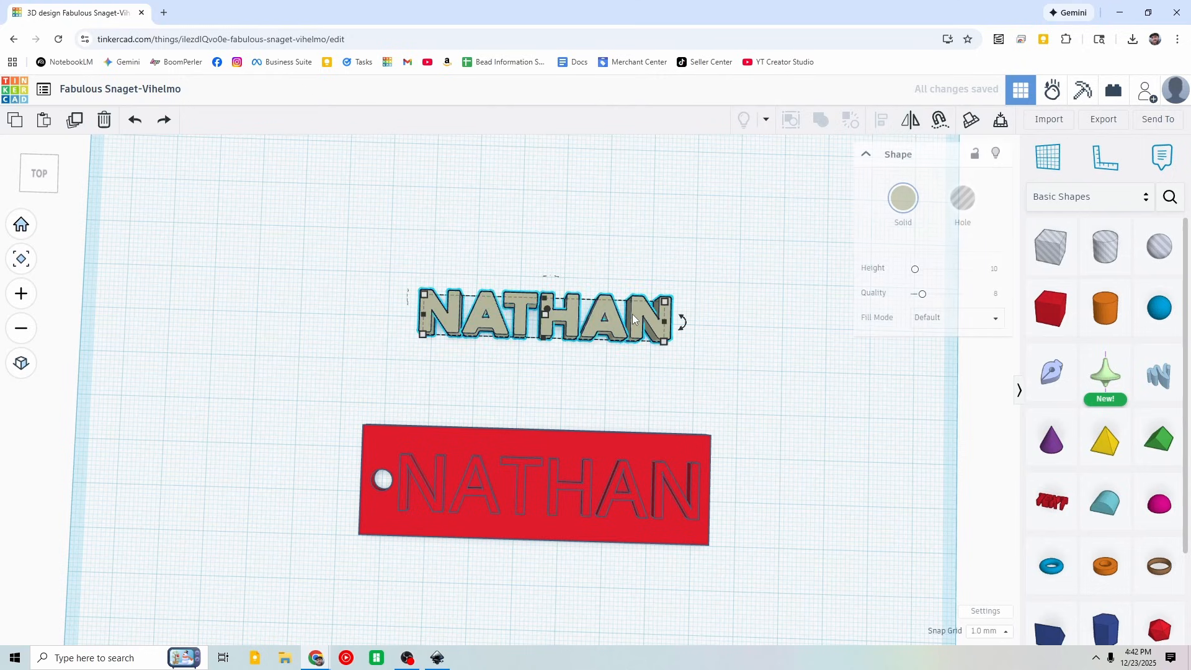
left_click_drag(663, 303, 766, 287)
mouse_move(615, 286)
left_mouse_down()
mouse_move(639, 310)
mouse_move(592, 321)
mouse_move(676, 293)
mouse_move(623, 302)
left_mouse_up()
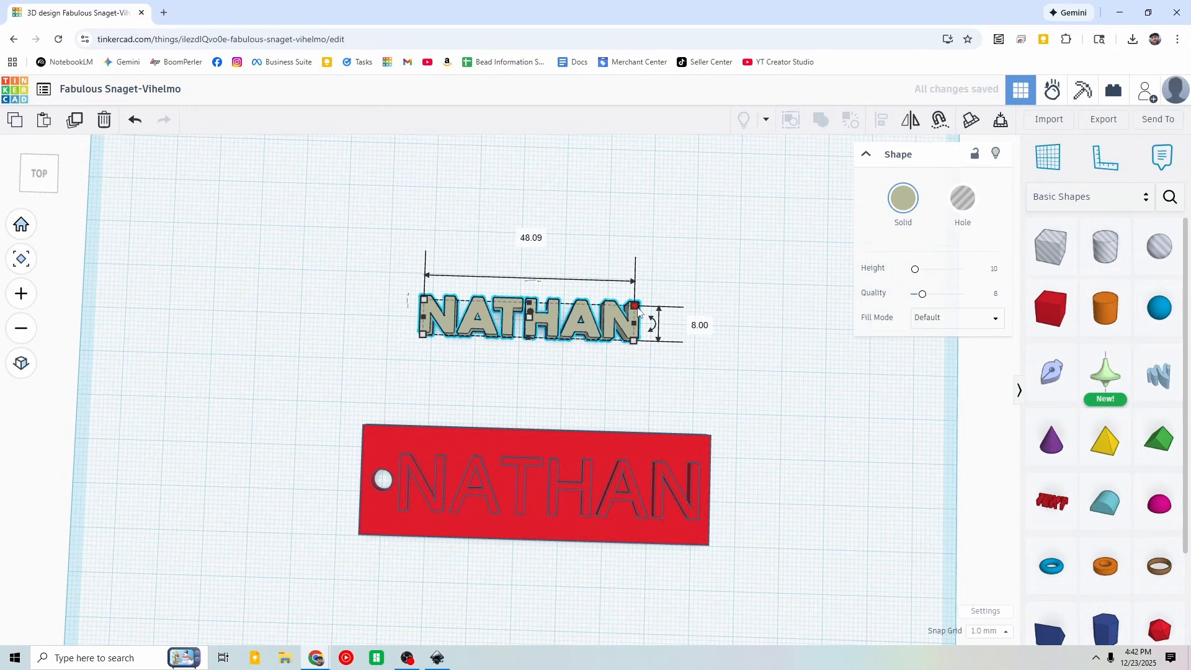
left_click(532, 238)
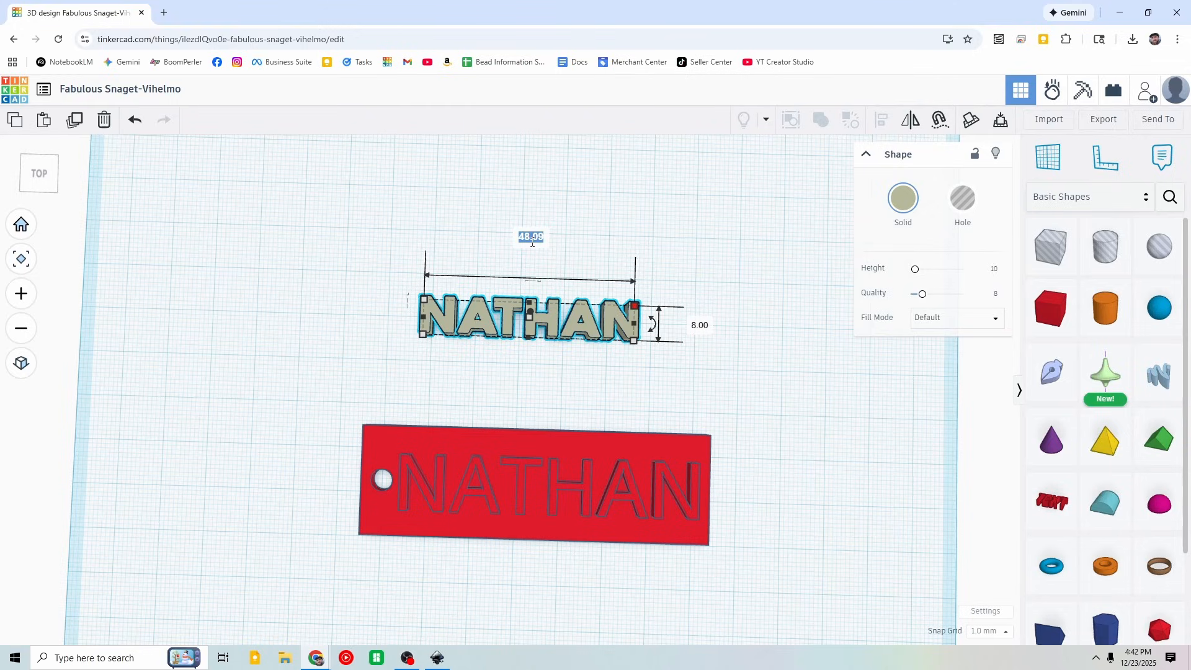
type("59")
key("Return")
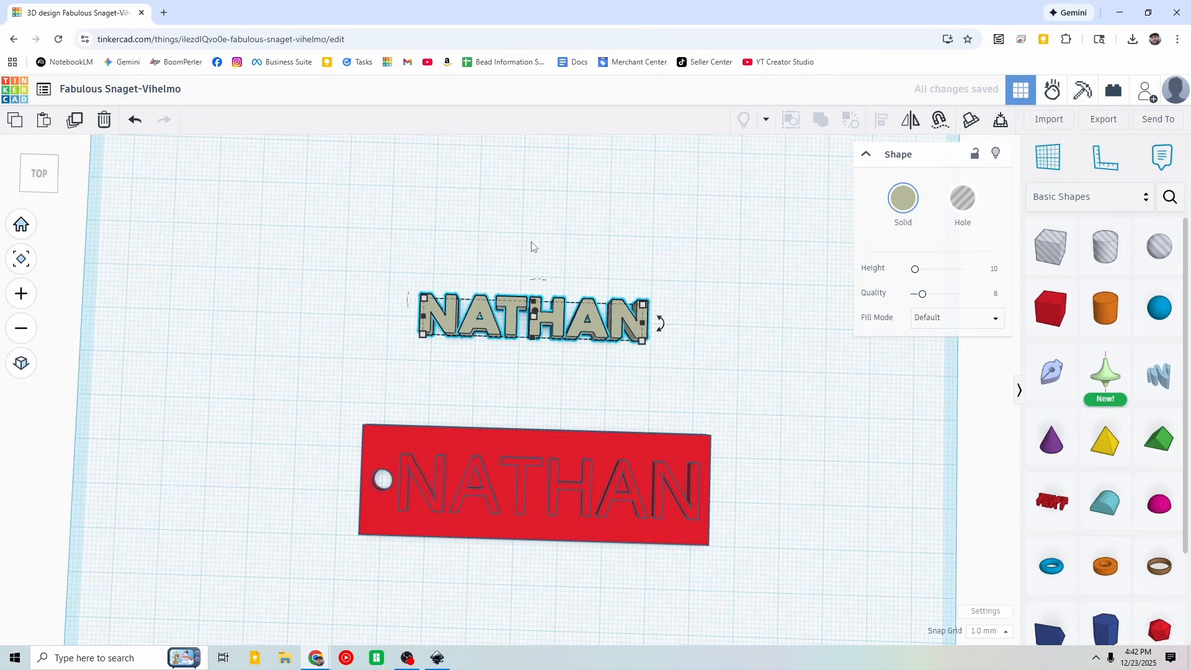
left_click(631, 268)
Step: Add a solid cylinder beside the imported name and stretch it into an oval by setting its length to 60 mm
scroll(649, 271, "up", 3)
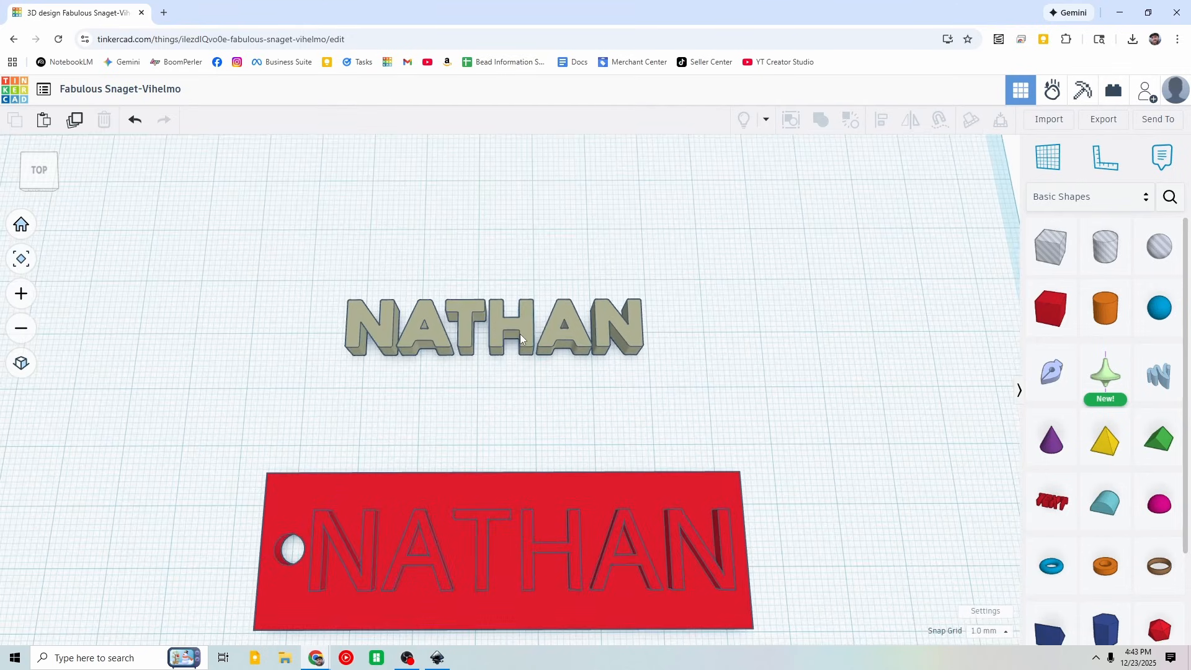
scroll(732, 297, "down", 4)
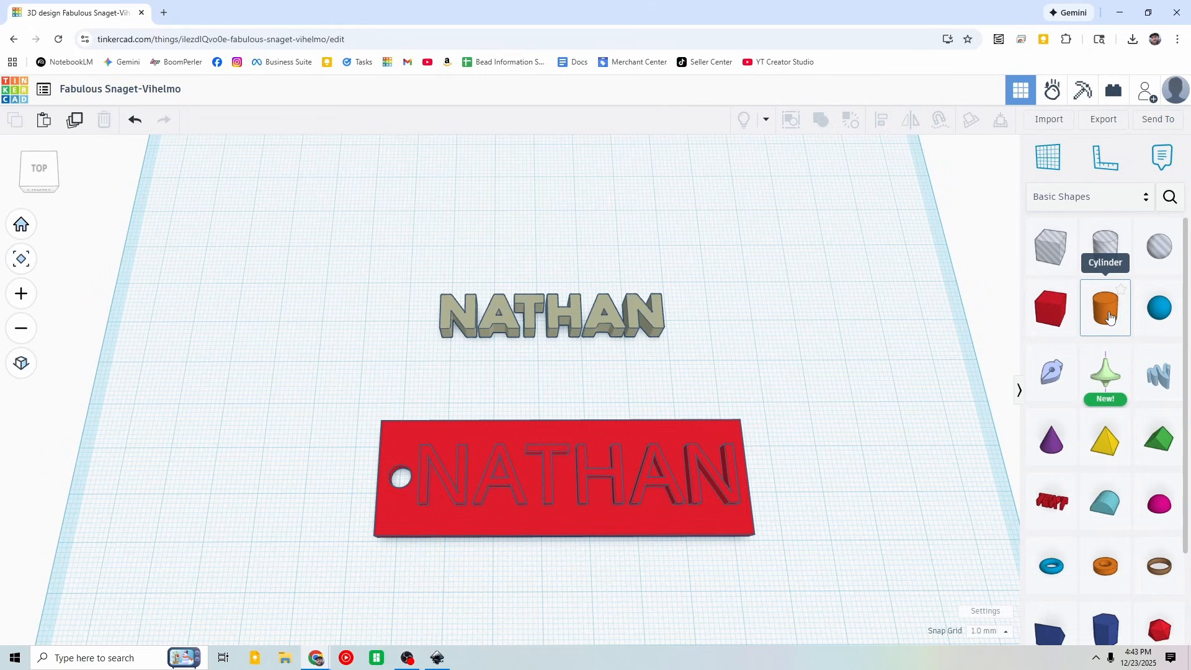
right_click_drag(724, 308, 720, 345)
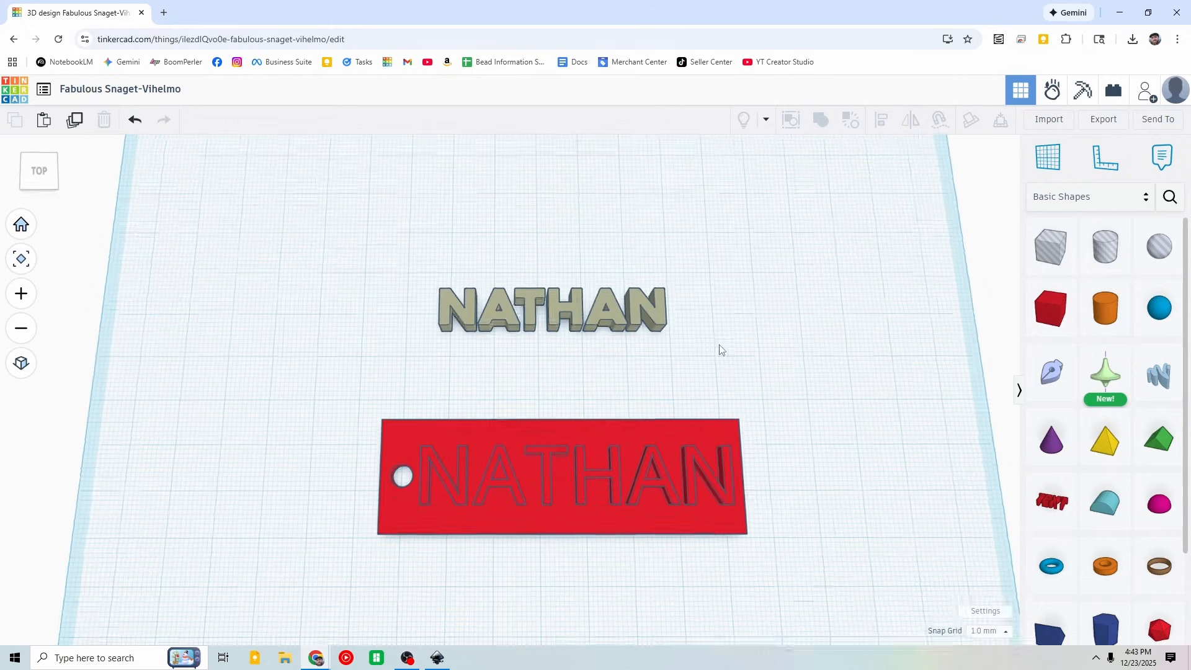
left_click_drag(1114, 325, 431, 270)
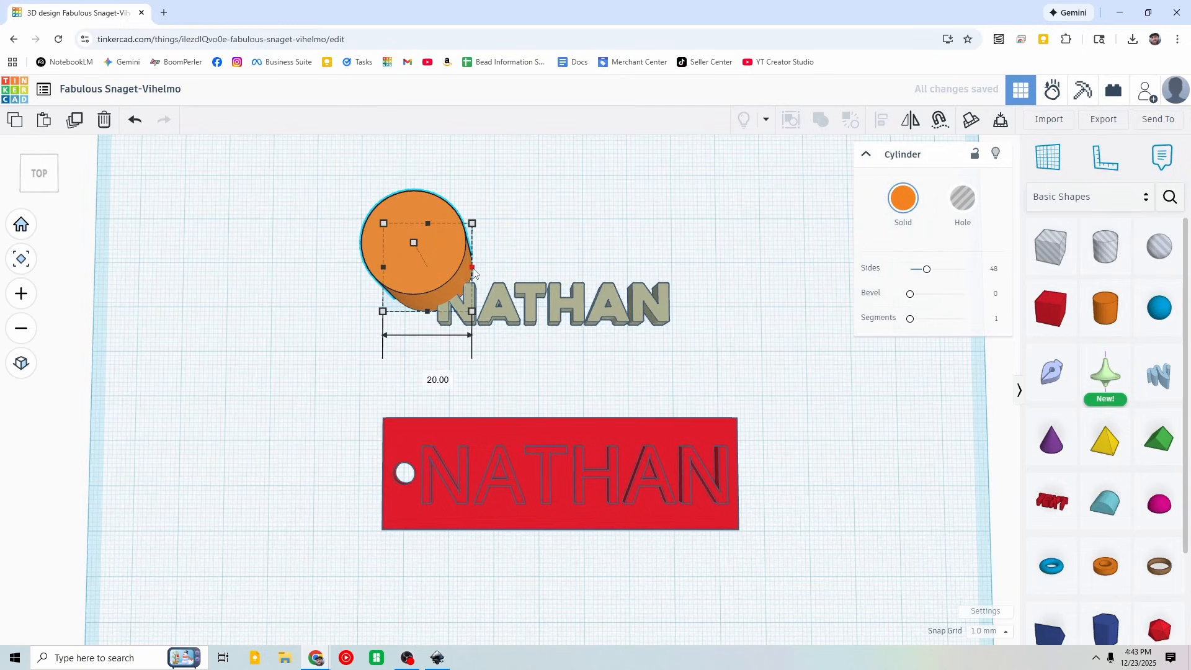
left_click(429, 373)
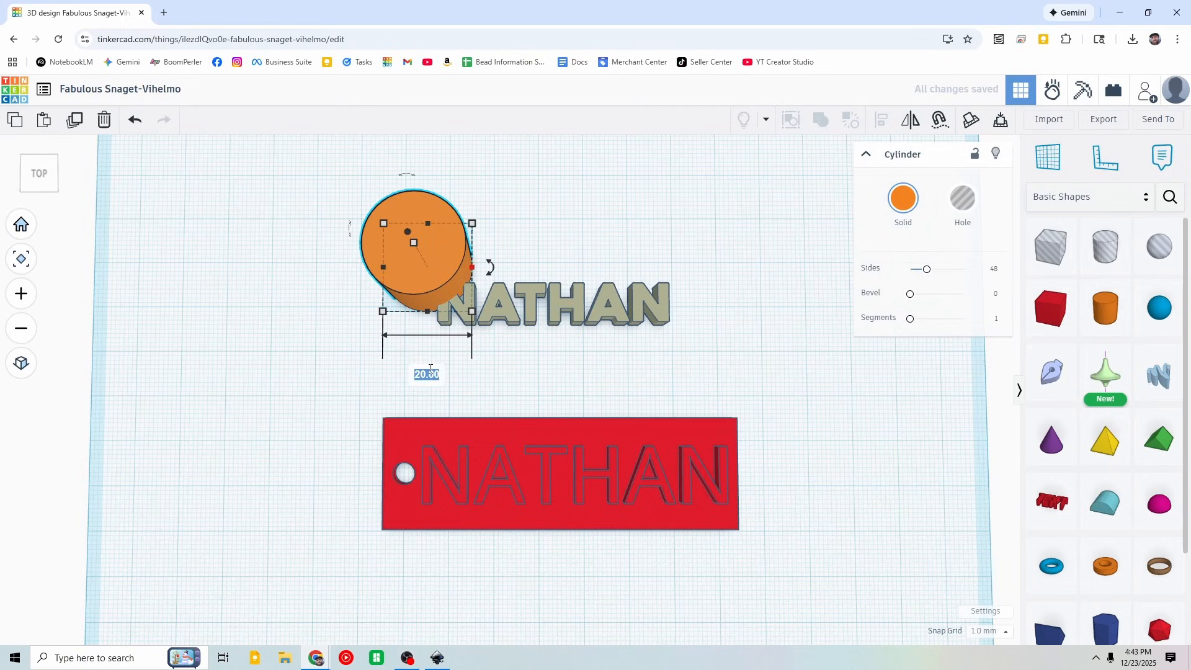
left_click(457, 264)
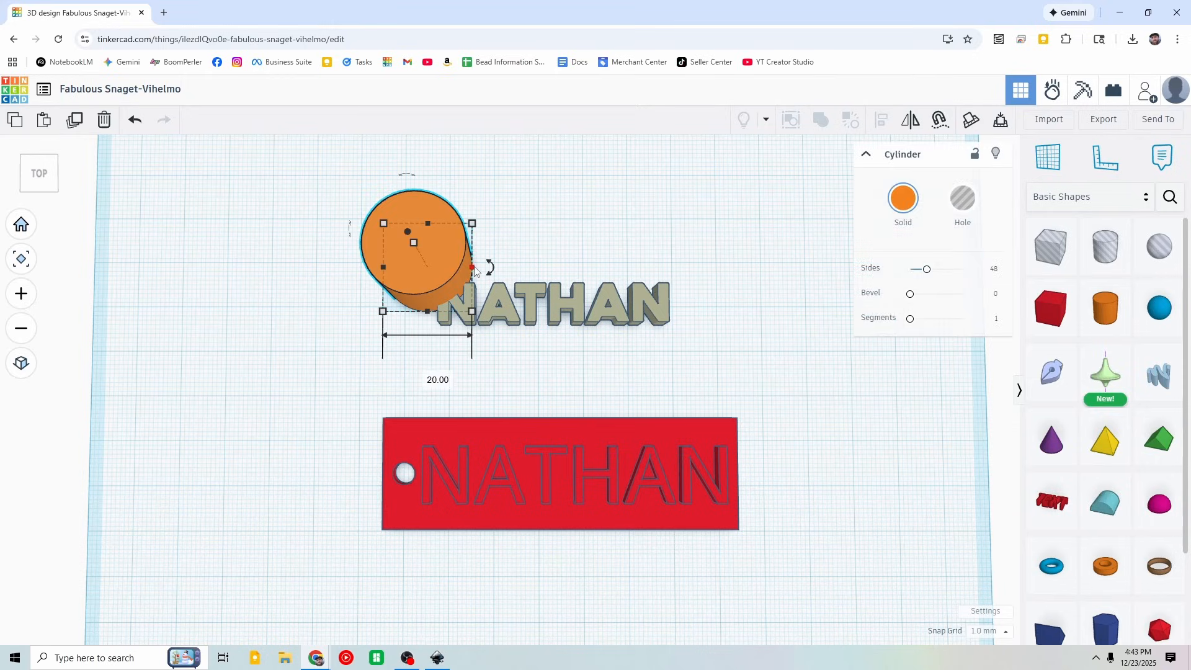
left_click(435, 373)
type("60")
key("Return")
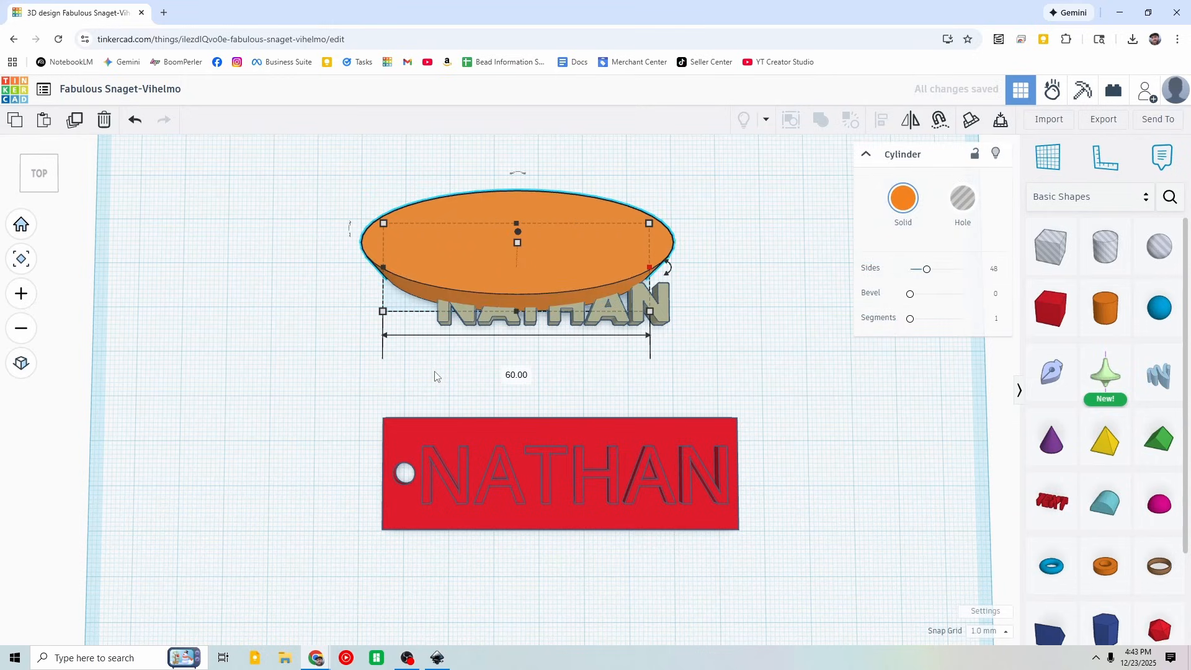
Step: Set the oval cylinder's height to 3 mm
right_click_drag(556, 235, 550, 194)
mouse_move(517, 243)
left_click(586, 267)
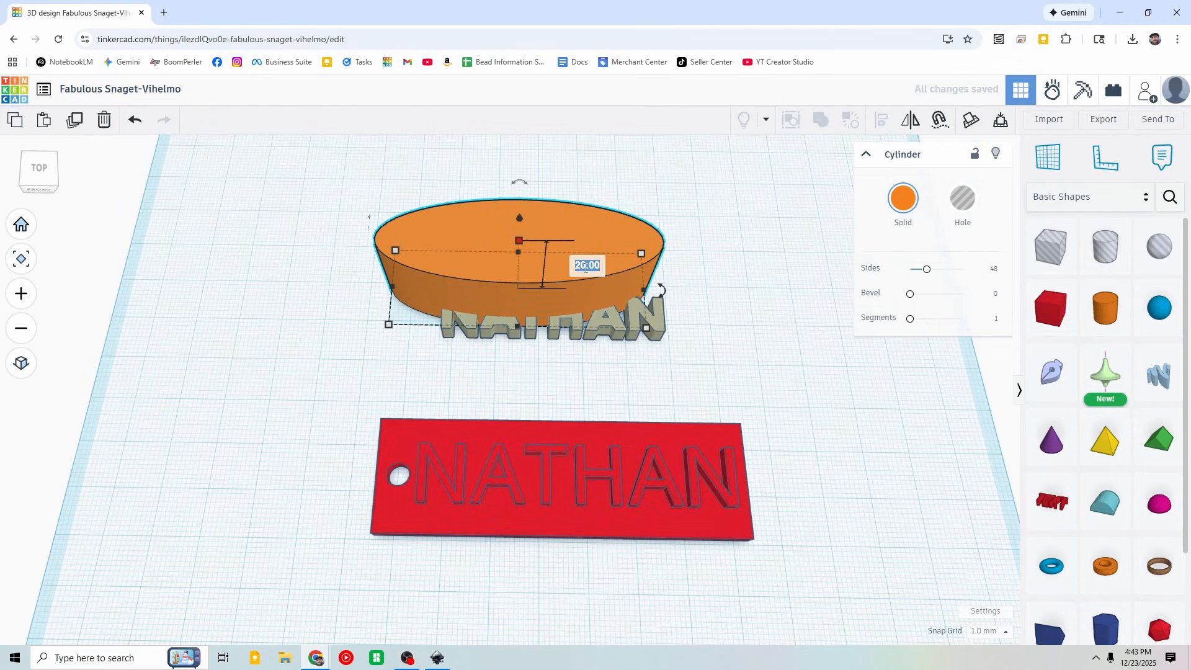
type("3")
key("Return")
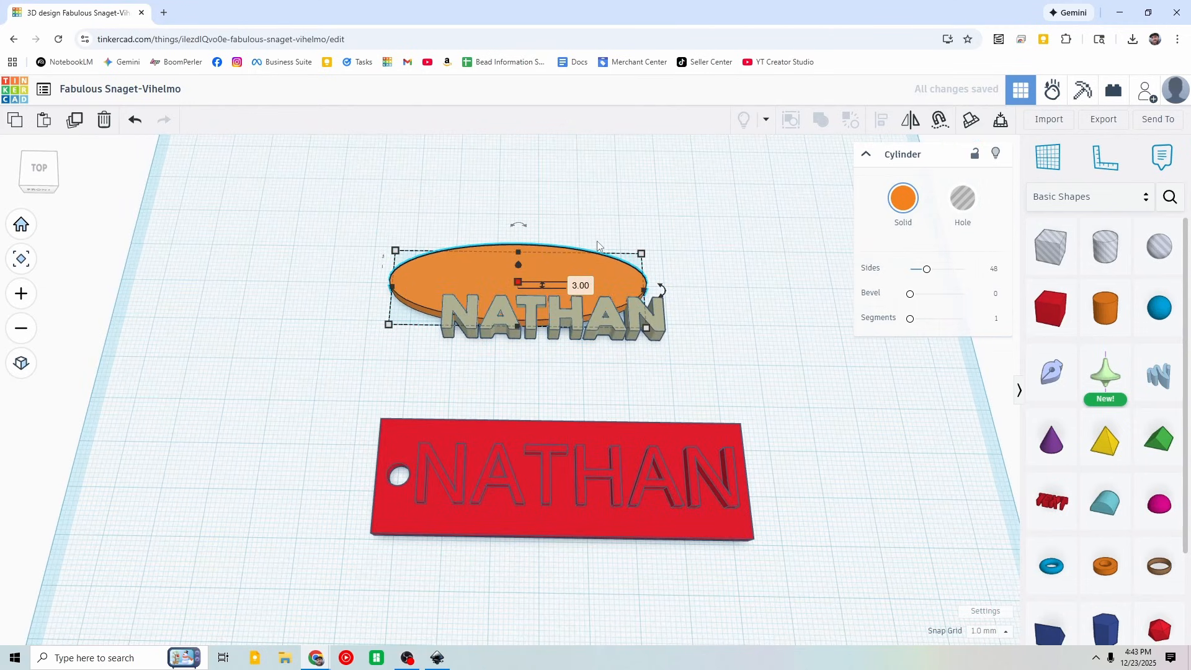
Step: Set the imported name's height to 2 mm
scroll(599, 299, "up", 3)
right_click_drag(562, 284, 564, 268)
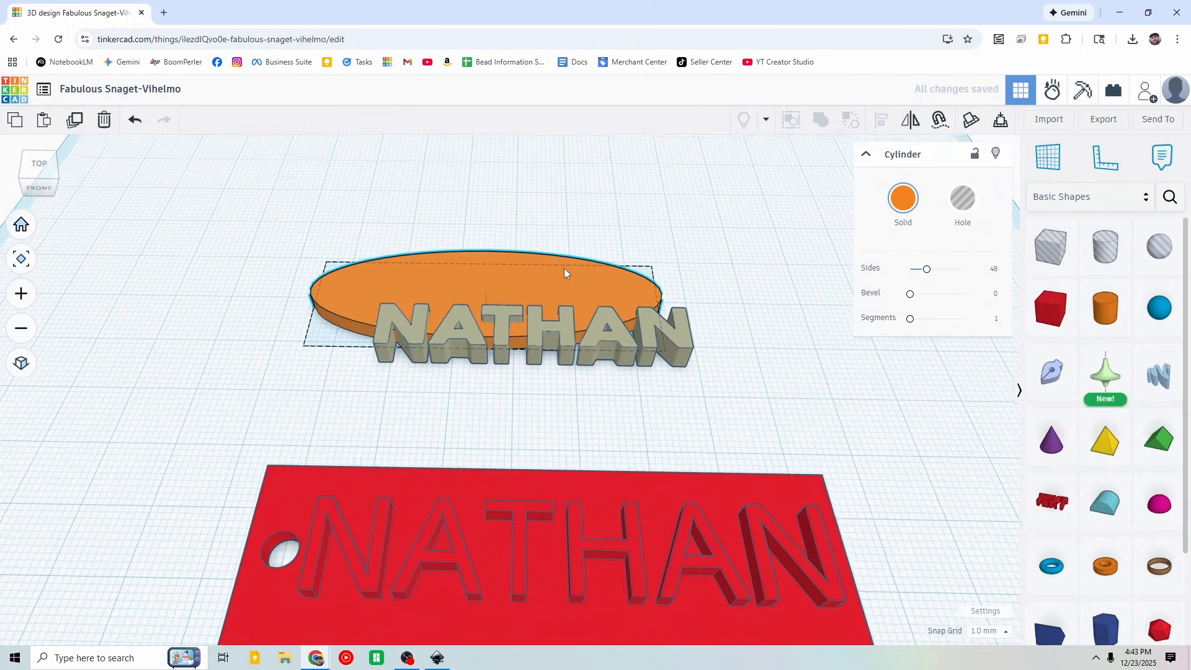
left_click(546, 326)
left_click(593, 333)
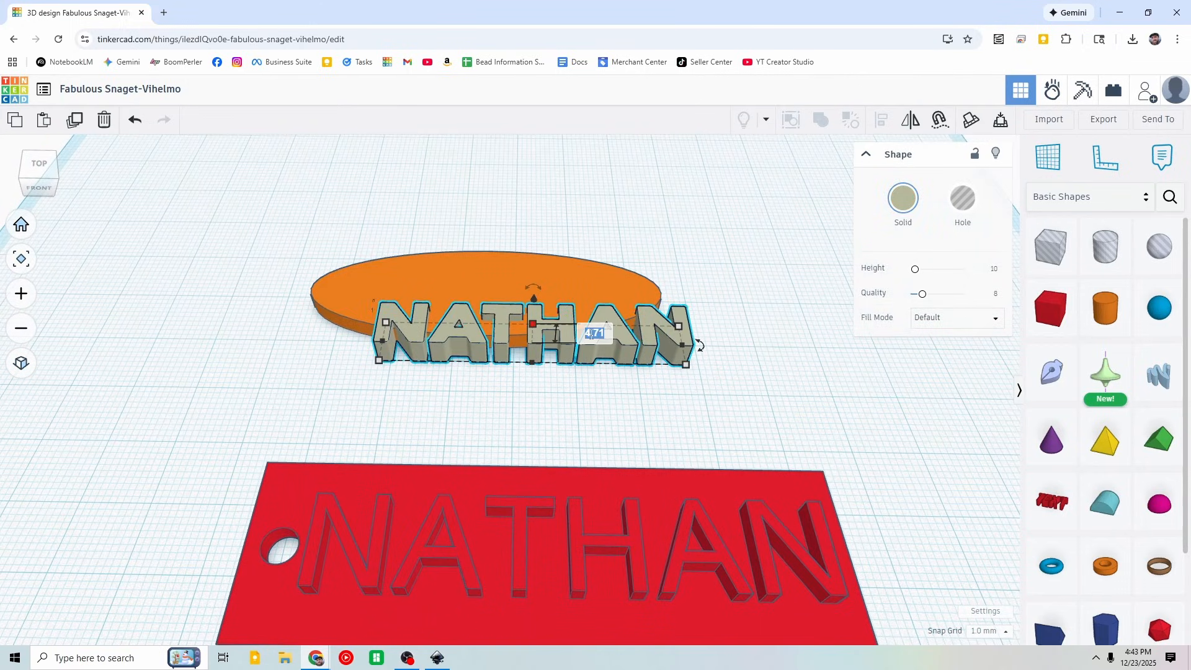
type("2")
key("Return")
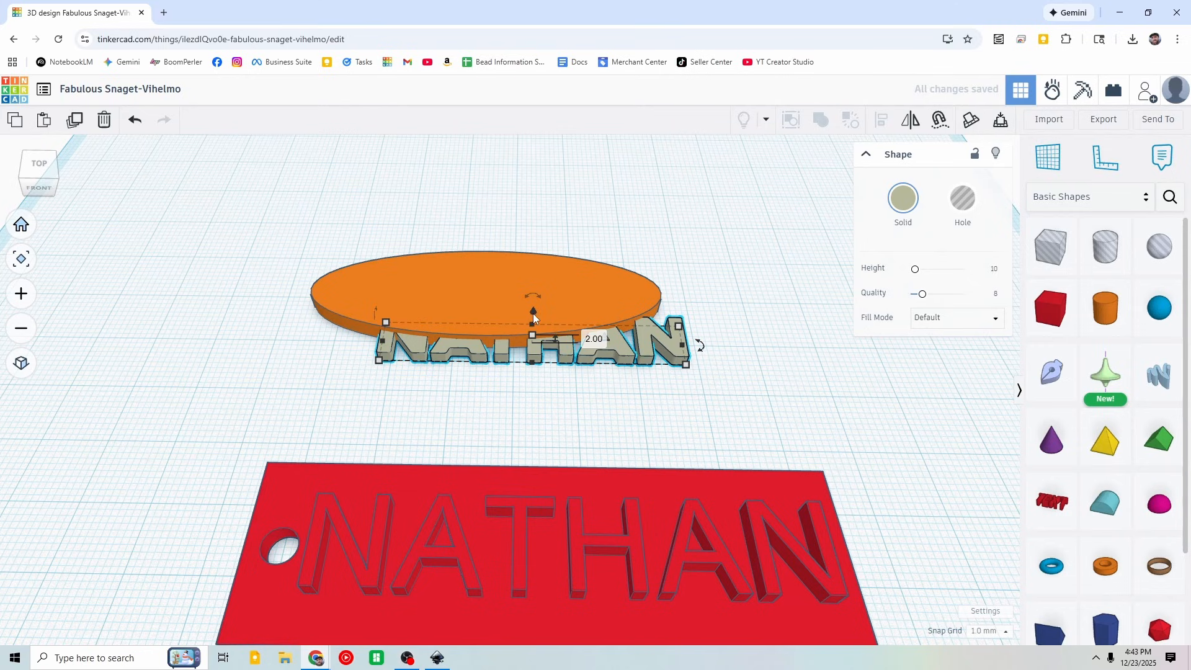
Step: Raise the imported name 3 mm above the workplane and deselect it
left_click_drag(533, 314, 537, 302)
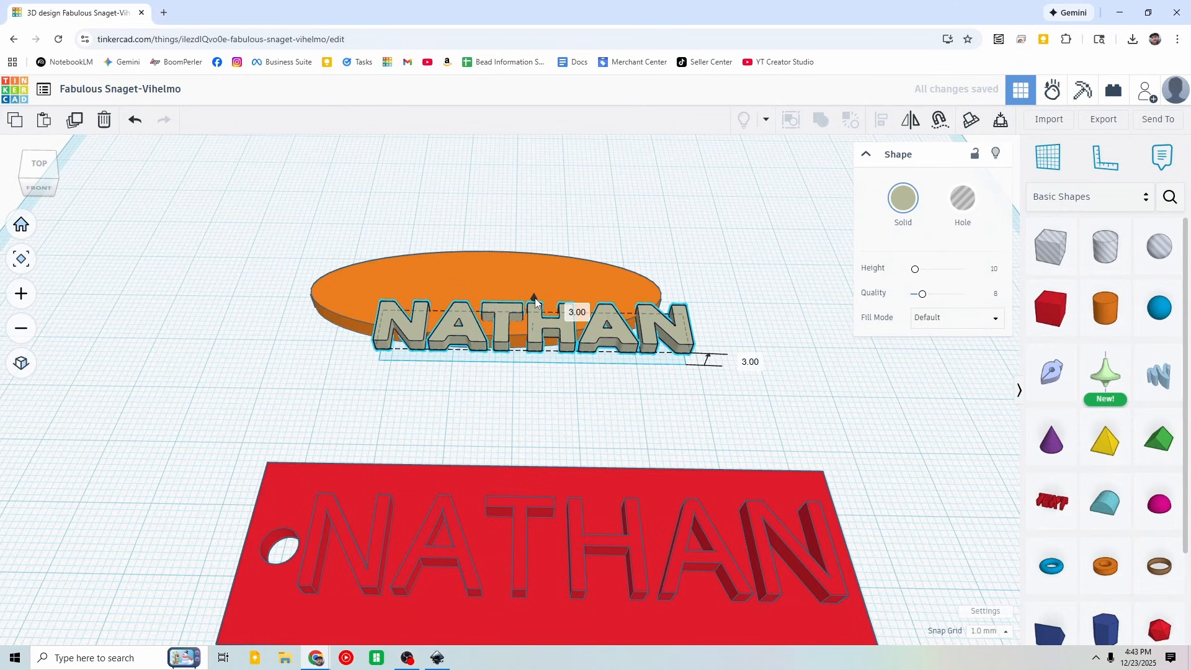
right_click_drag(560, 278, 632, 298)
left_click(724, 334)
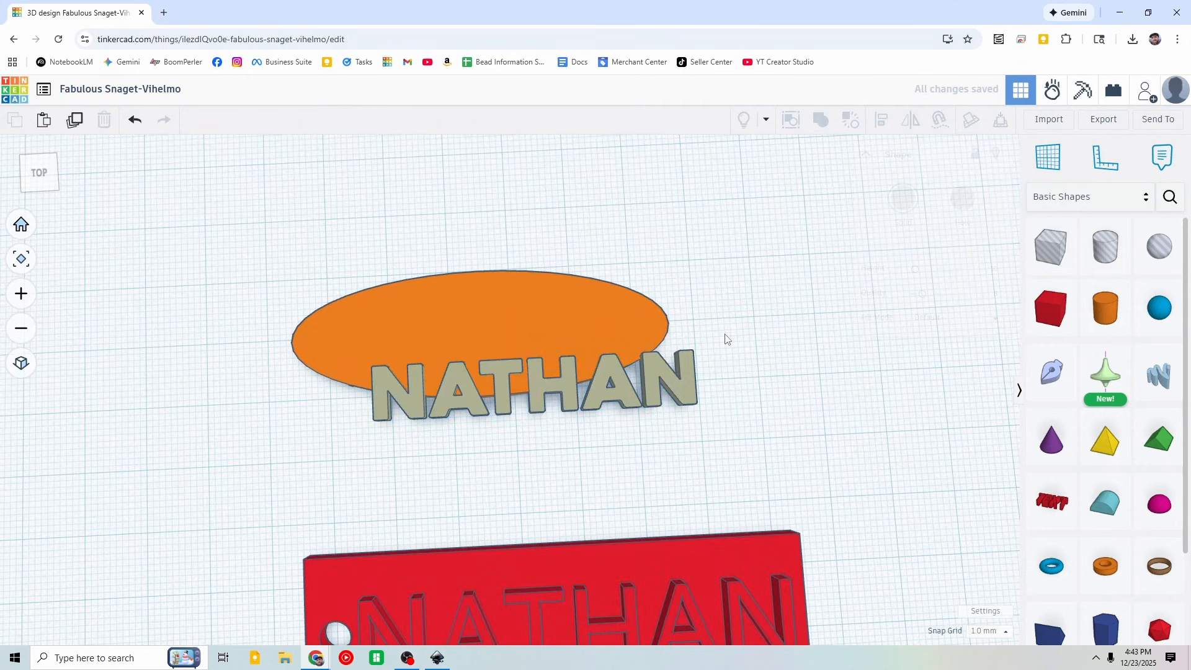
Step: Examine the raised name from the front and above to check its height against the oval base
left_click(653, 363)
right_click_drag(720, 375, 725, 274)
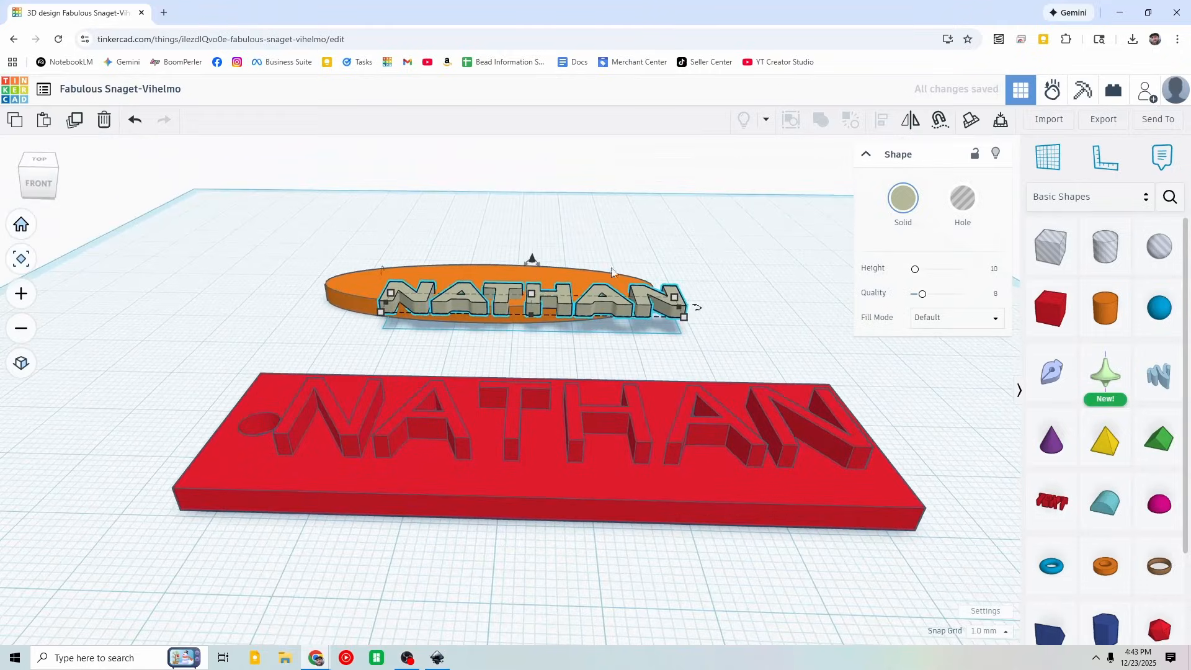
scroll(506, 300, "up", 6)
scroll(514, 298, "down", 1)
scroll(514, 298, "down", 6)
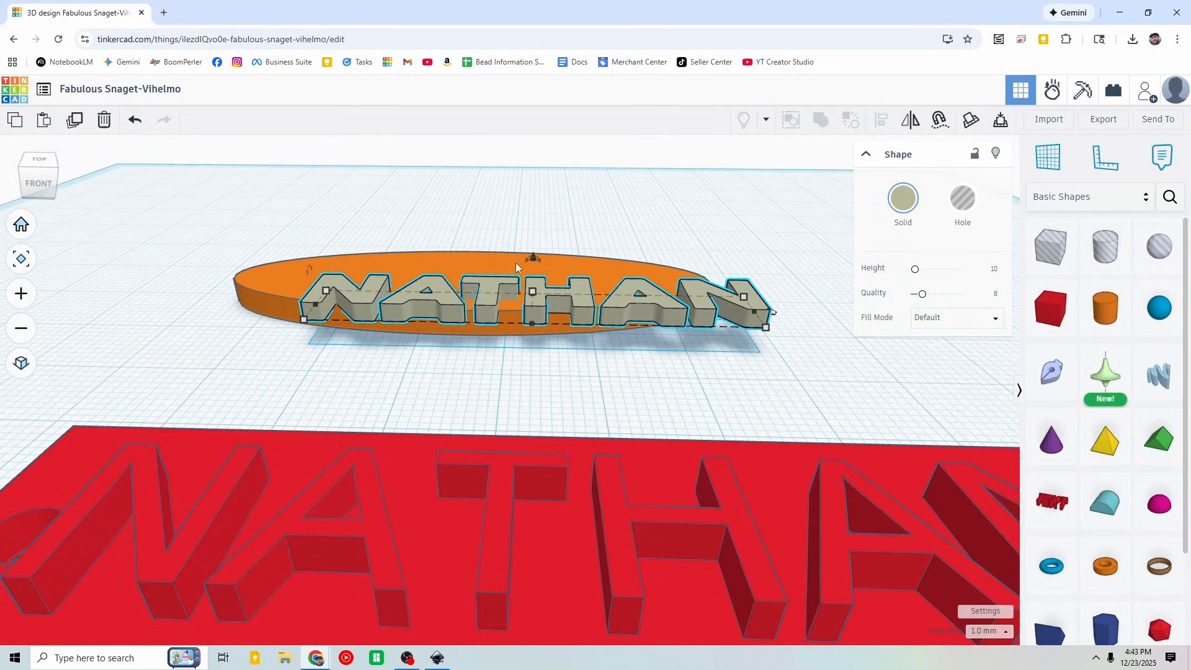
right_click_drag(516, 263, 607, 235)
scroll(563, 241, "down", 1)
scroll(607, 235, "down", 3)
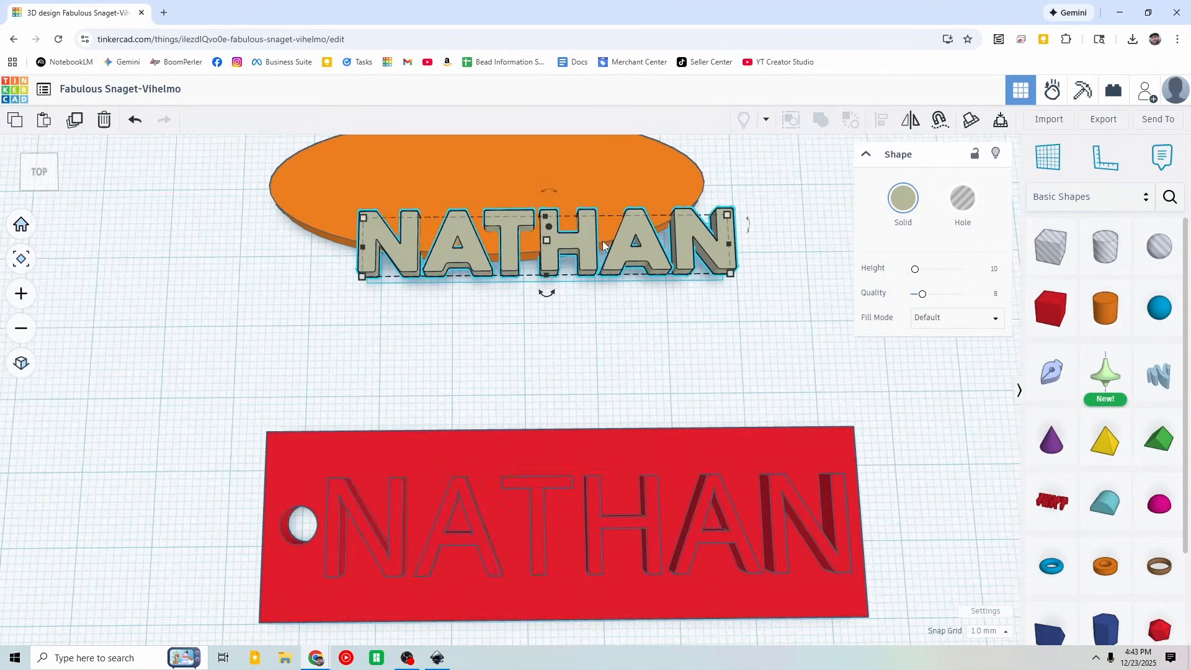
Step: Align the imported name to the centre of the oval base in both directions, keeping the oval as the fixed reference
middle_click_drag(614, 185, 601, 323)
scroll(604, 315, "up", 1)
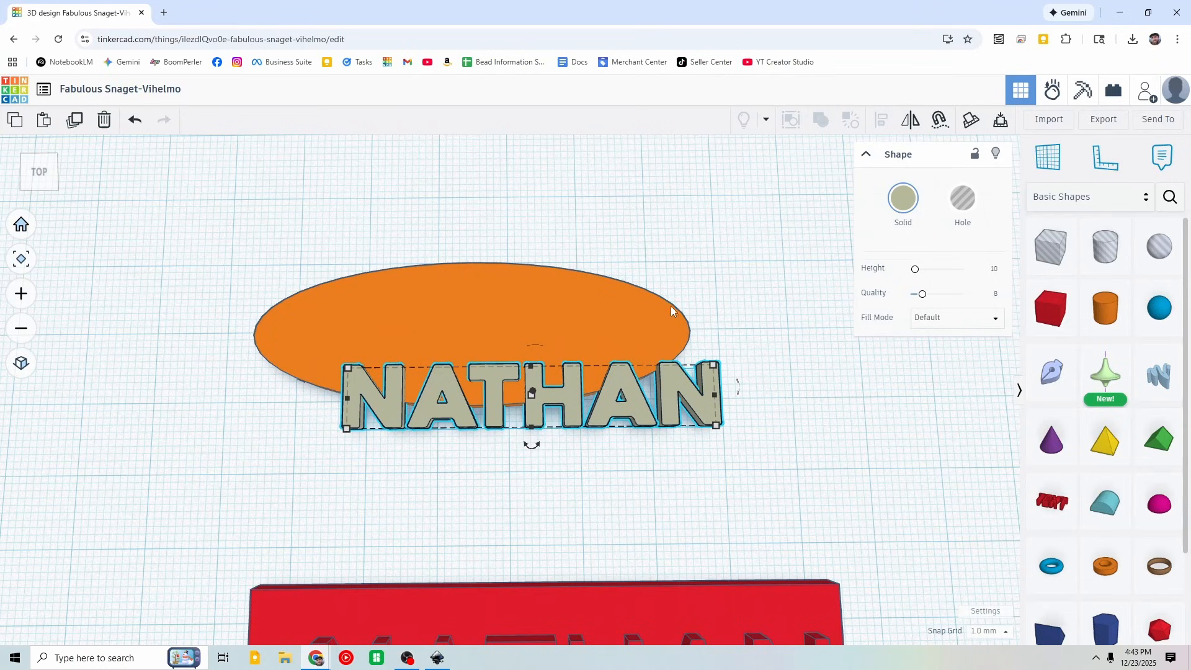
left_click(581, 304, "shift")
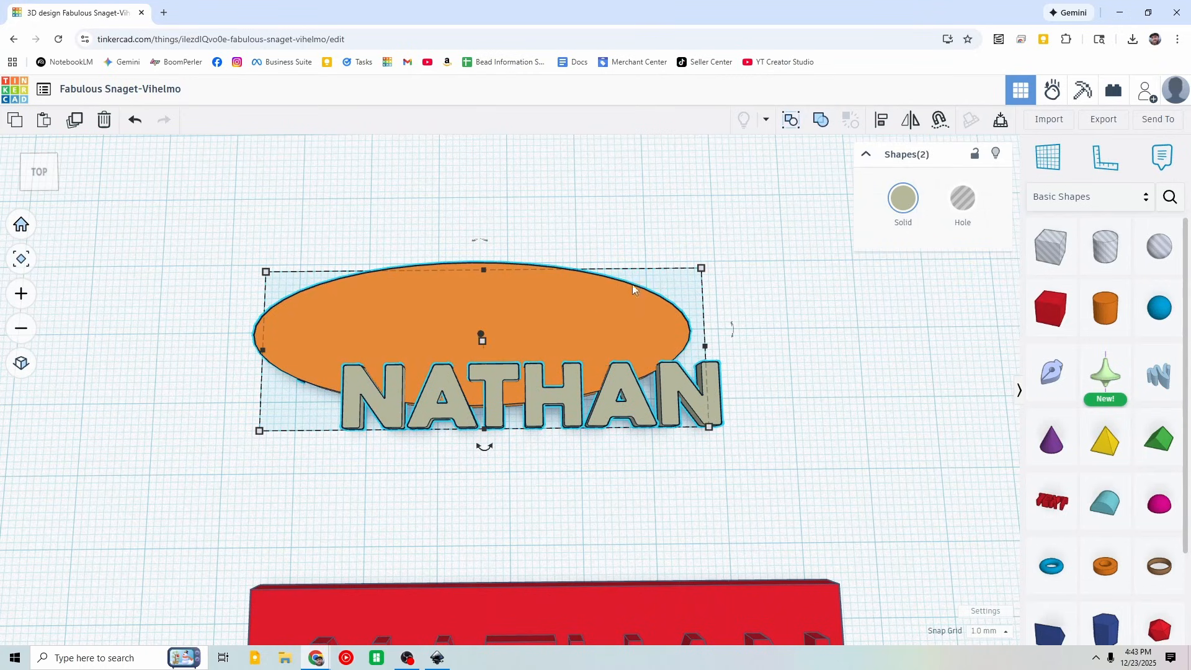
left_click(883, 119)
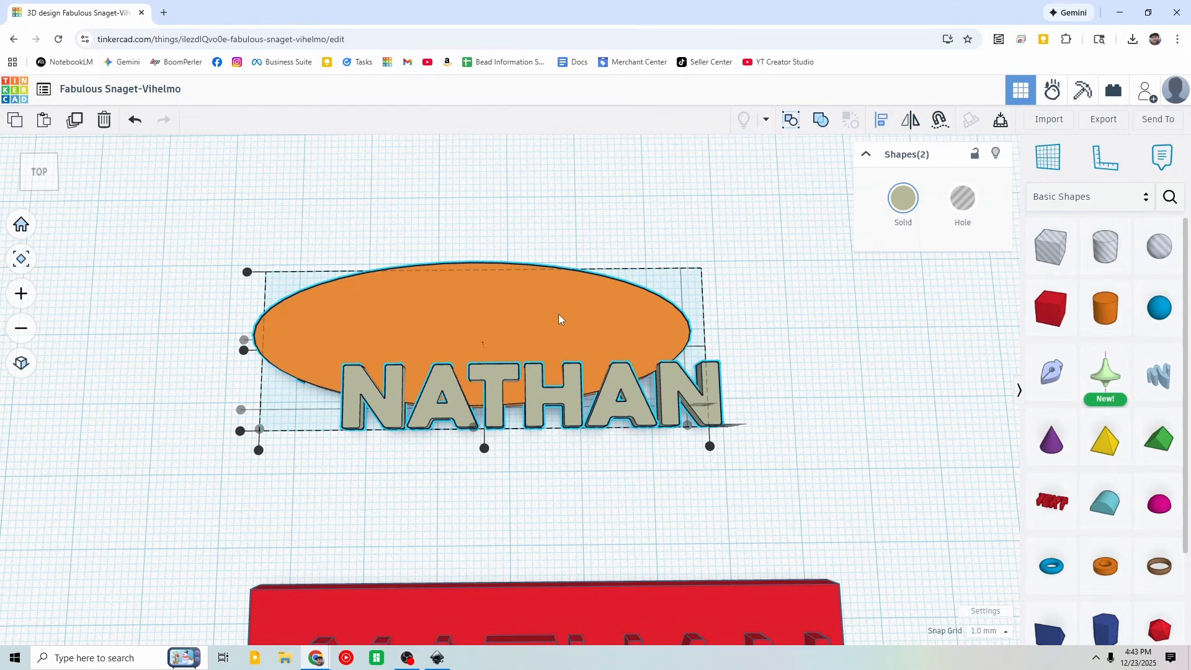
left_click(447, 308)
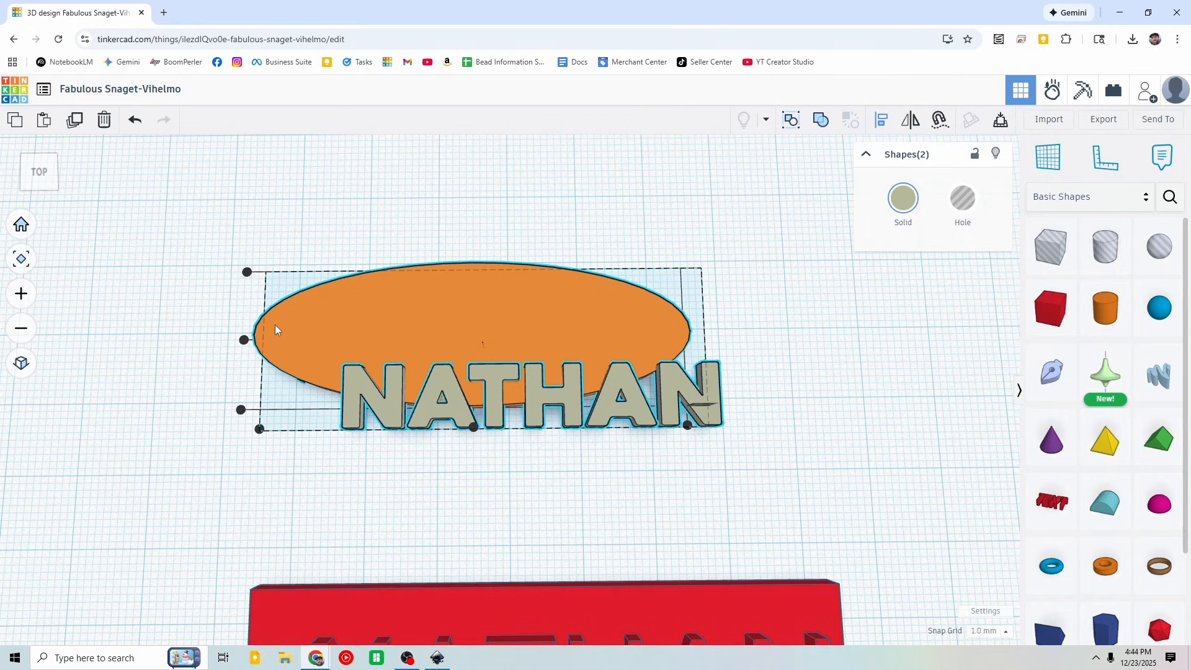
left_click(244, 340)
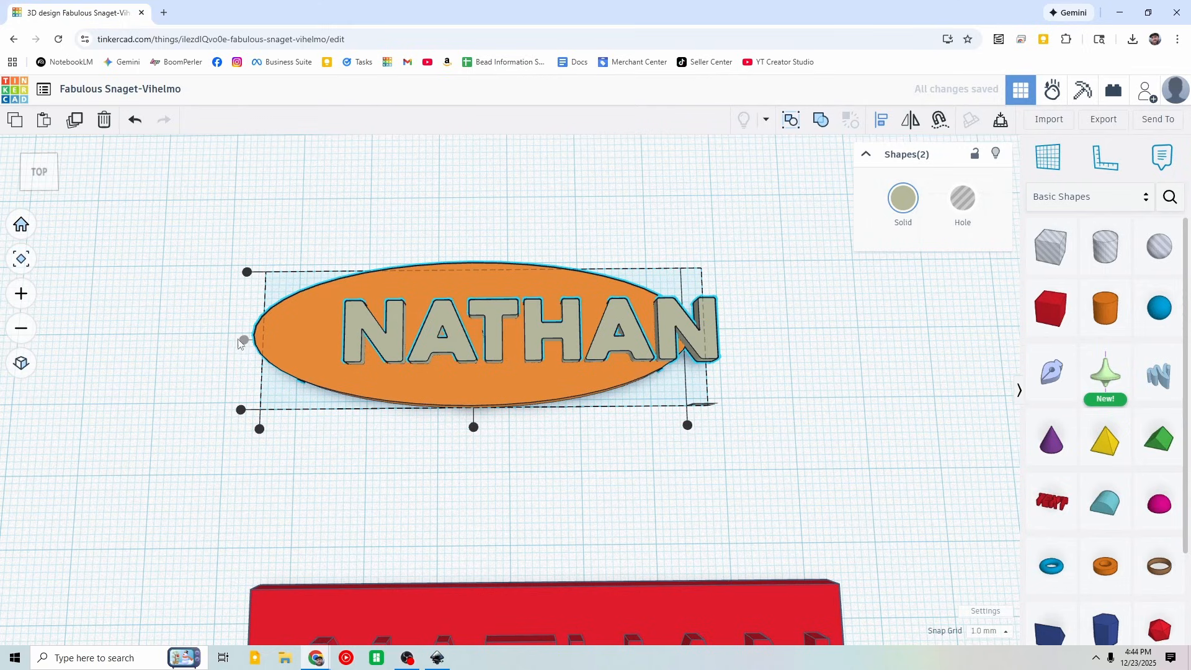
left_click(474, 427)
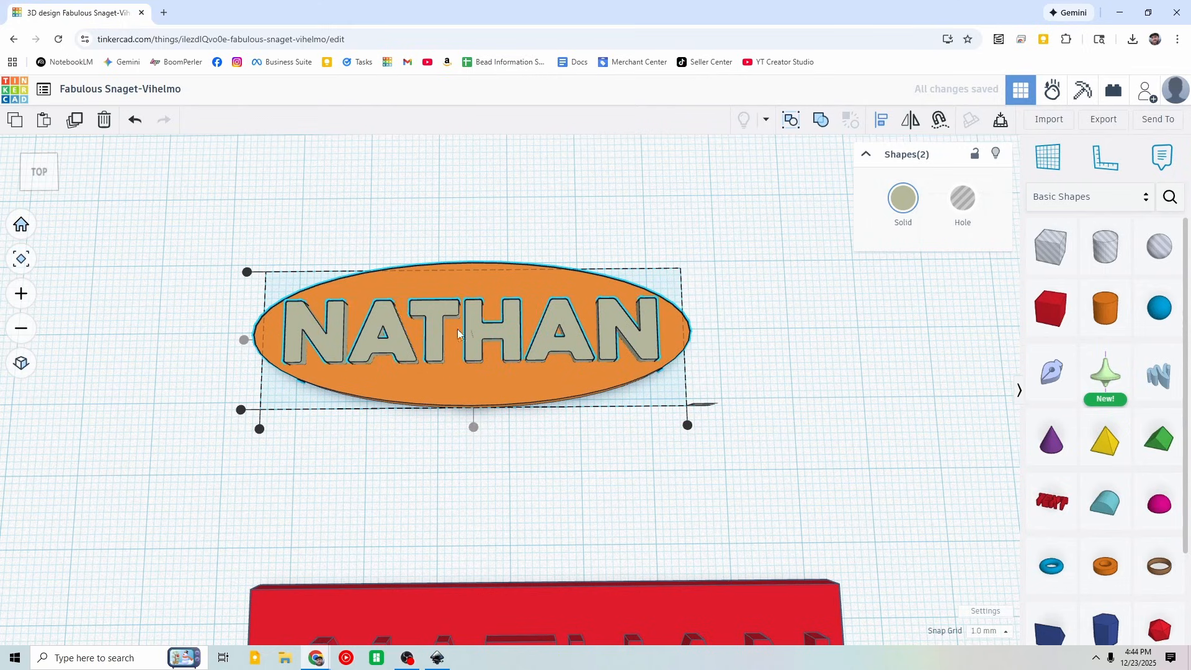
left_click(444, 207)
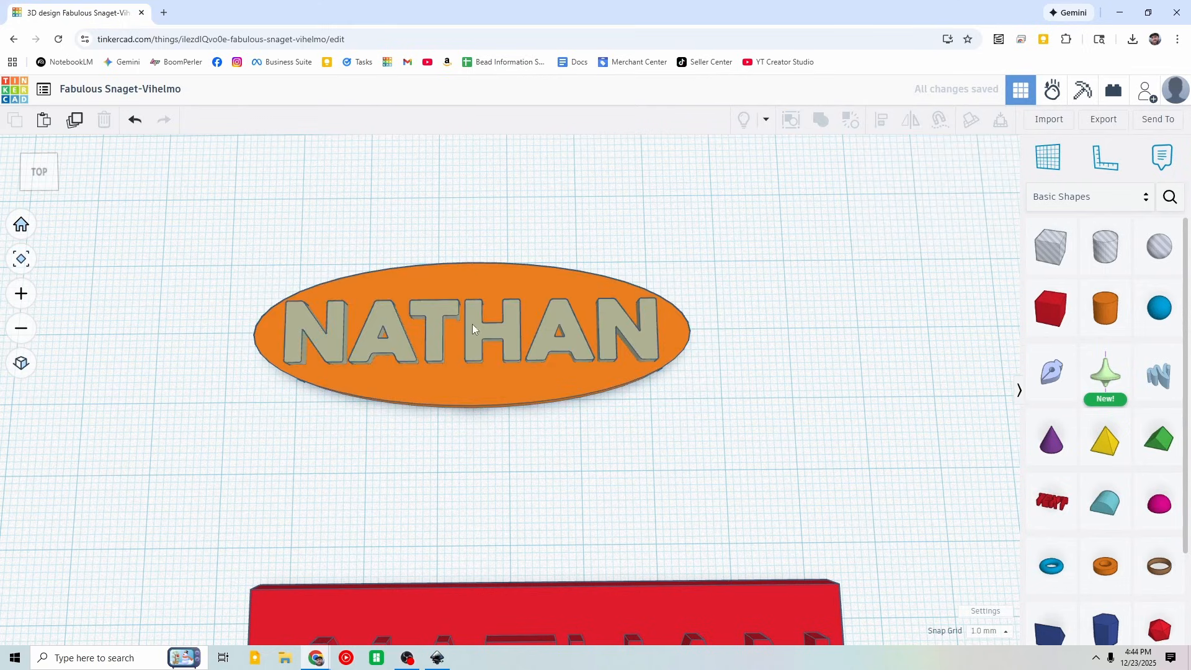
Step: Set the raised name's width to 45 mm
left_click(472, 324)
left_click(471, 231)
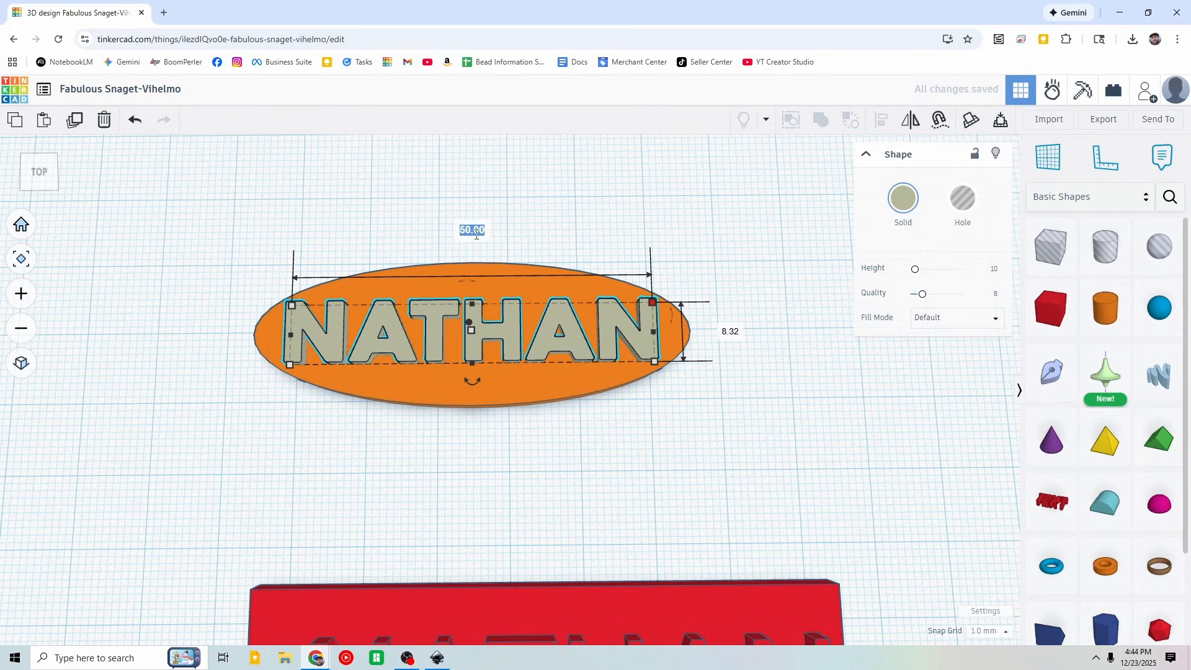
type("45")
key("Return")
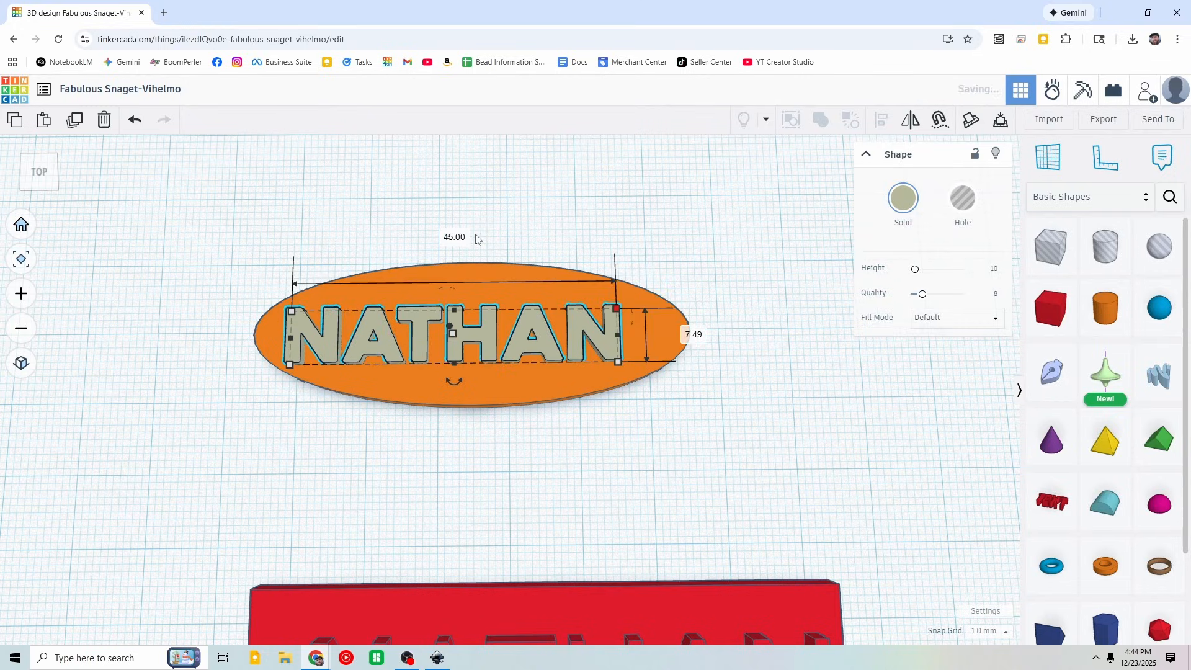
left_click(501, 296, "shift")
key("l")
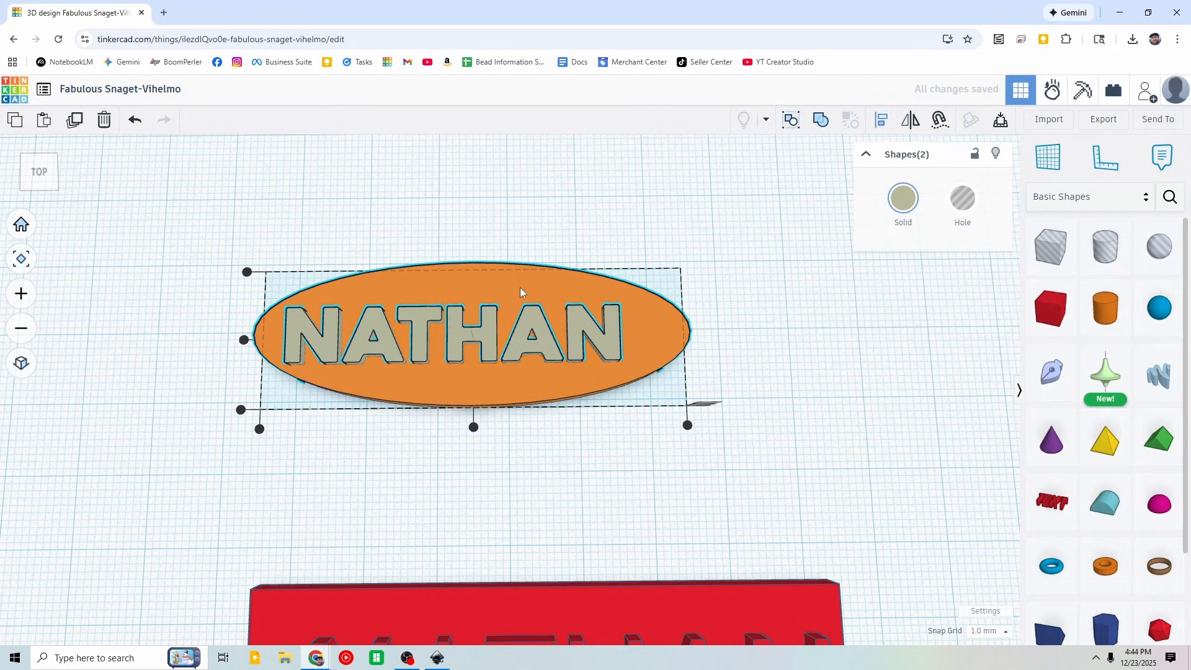
left_click(537, 220)
Step: Centre the resized name on the oval base in both directions and deselect the shapes
left_click(515, 290)
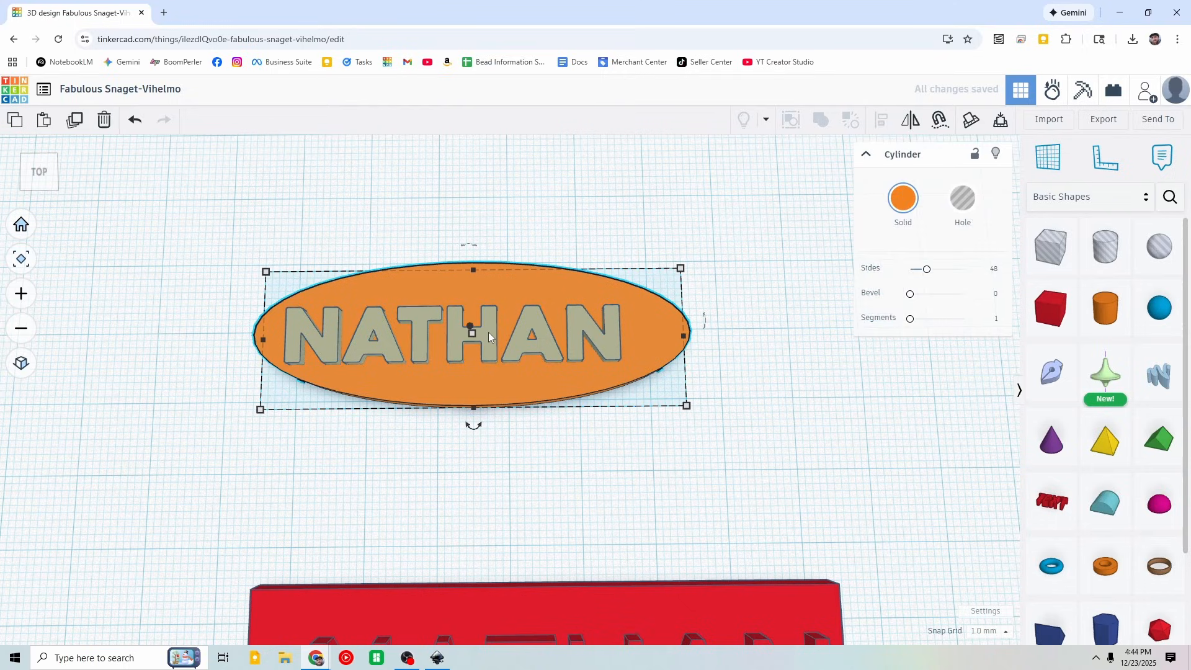
left_click(488, 332, "shift")
key("l")
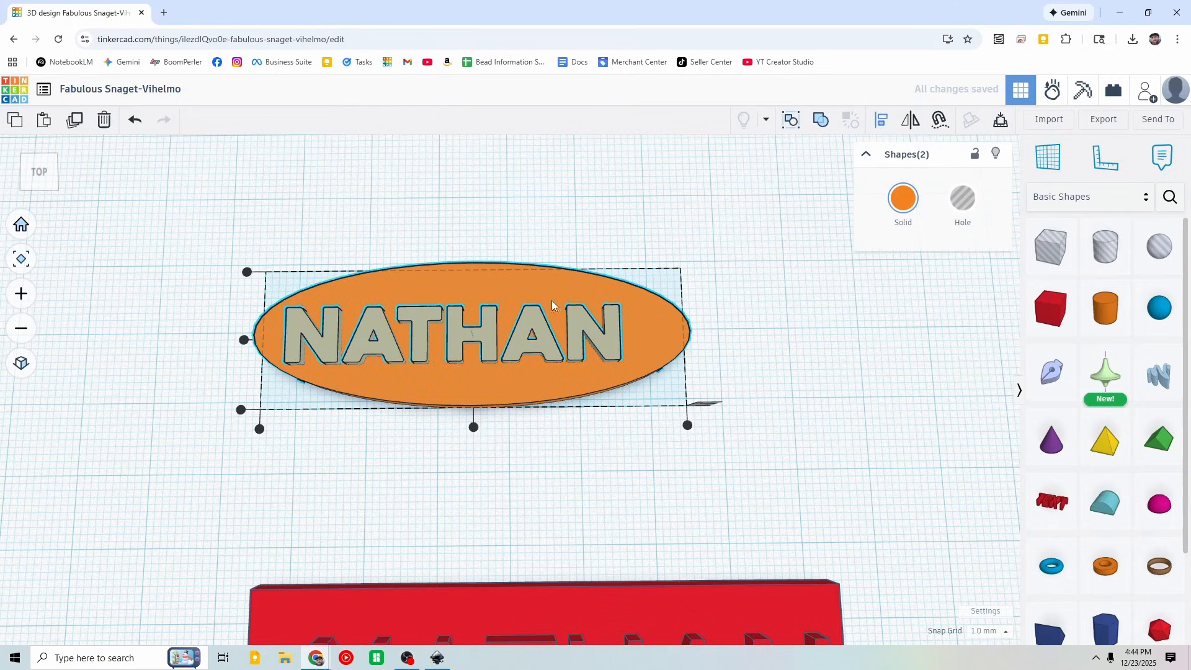
left_click(243, 340)
left_click(473, 427)
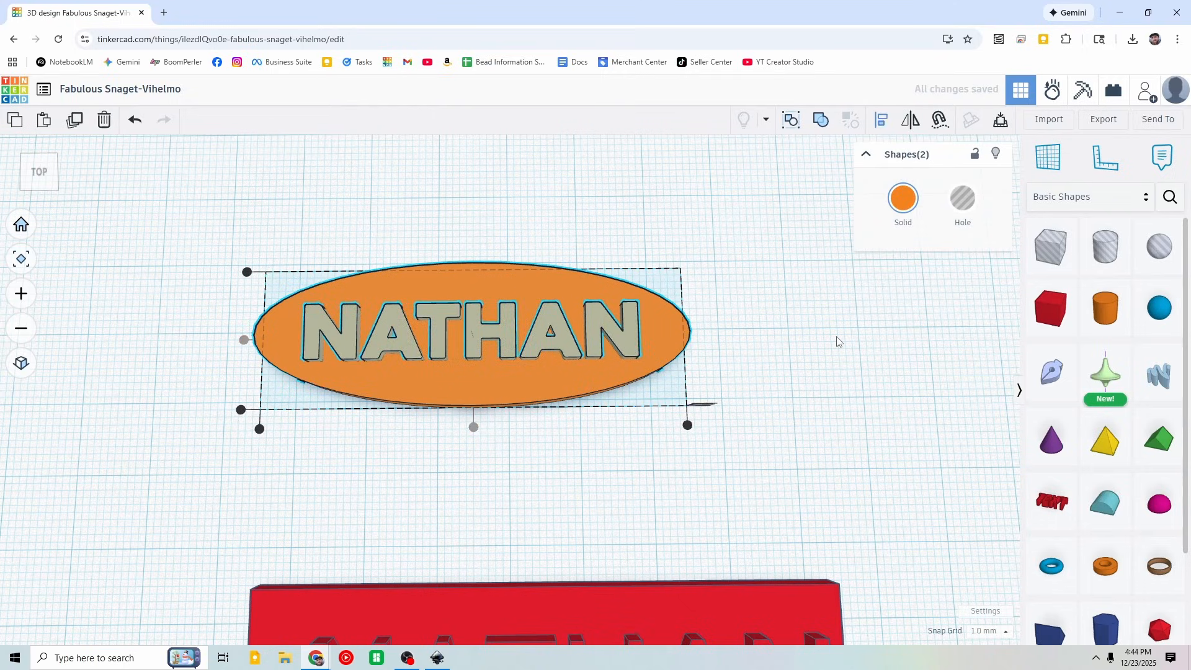
left_click(828, 342)
Step: Recolour the raised name bright blue with a custom solid colour (hex 00b0ff)
right_click_drag(754, 363, 744, 334)
left_click(542, 315)
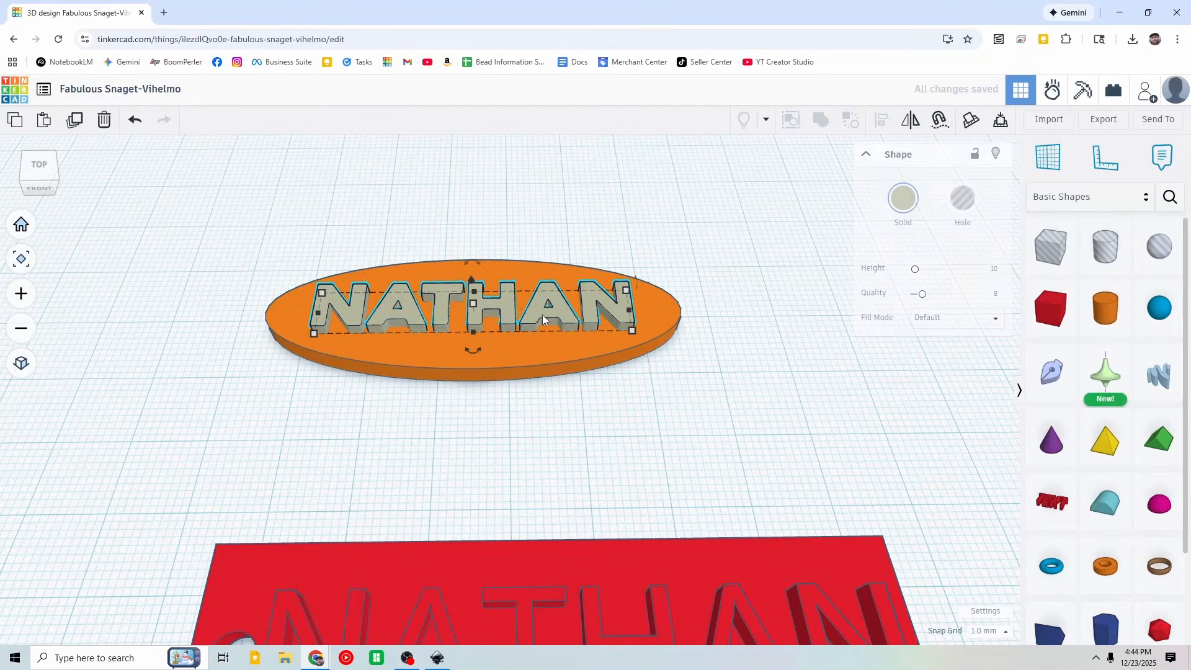
left_click(902, 198)
left_click(805, 360)
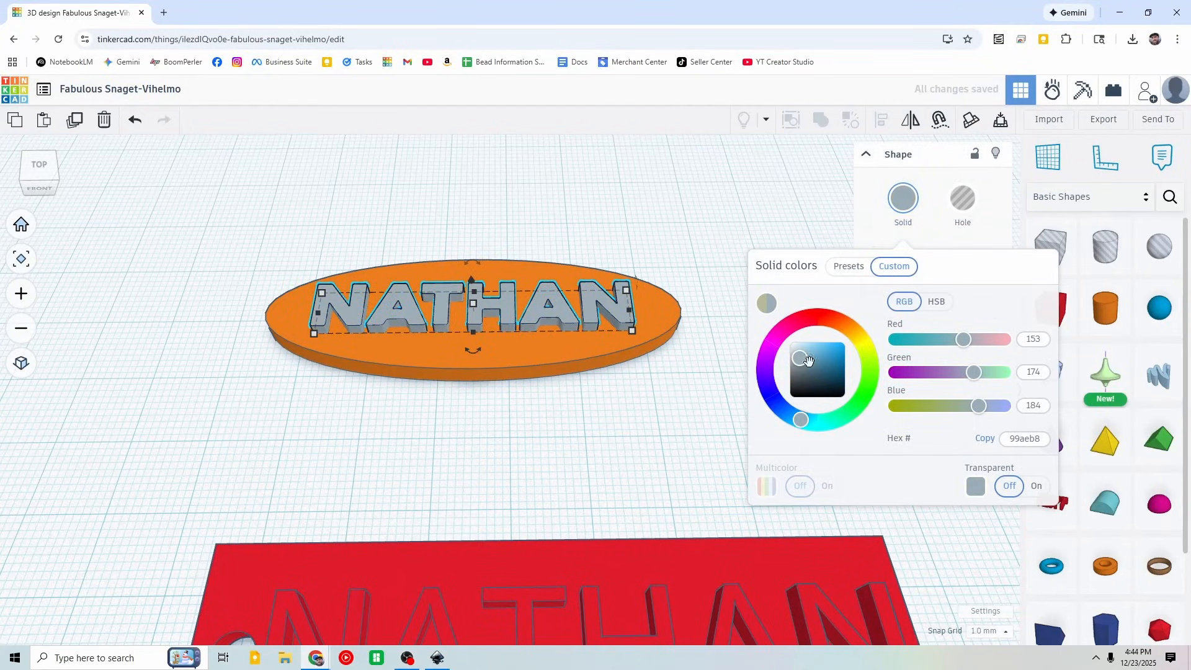
left_click_drag(809, 361, 844, 345)
left_click(723, 180)
Step: Add a cylinder hole beside the oval tag, resize its base to 5 by 5 mm and shorten its height
right_click_drag(701, 264, 703, 331)
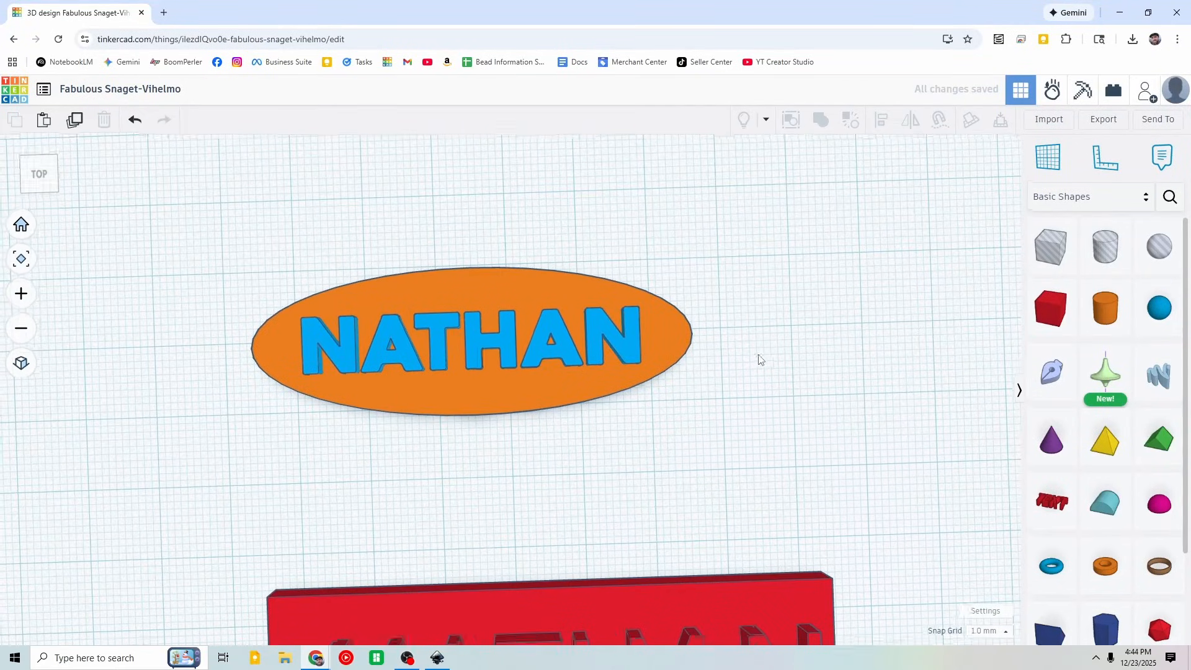
right_click_drag(759, 360, 762, 294)
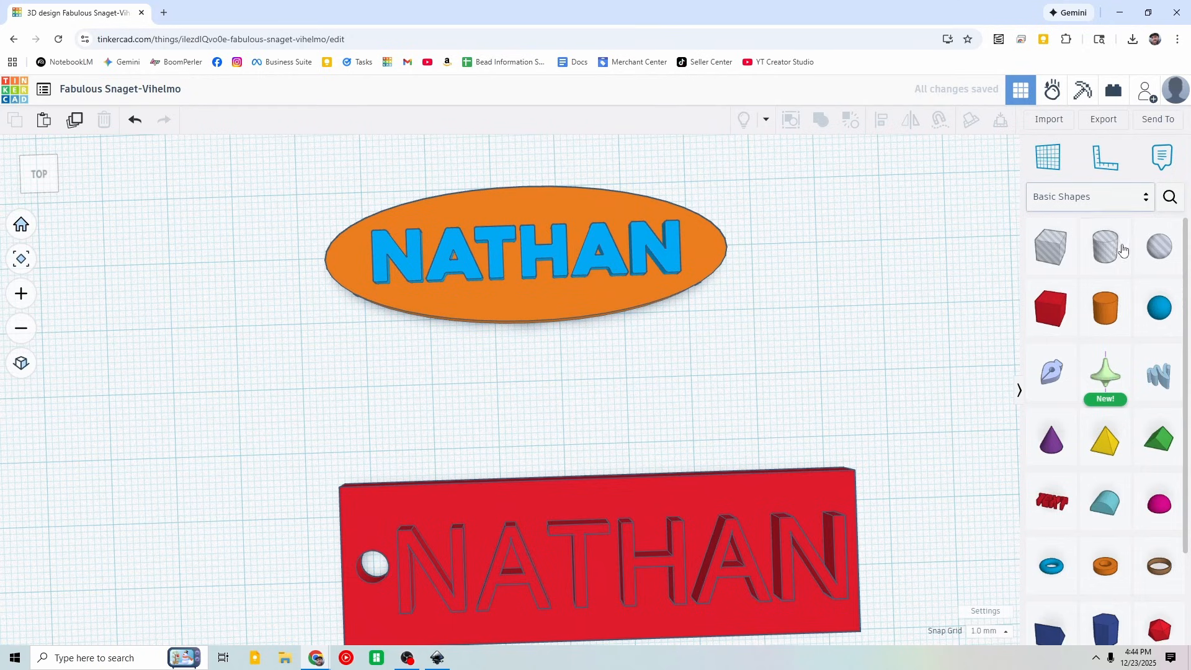
left_click_drag(1104, 246, 333, 351)
left_click_drag(397, 282, 305, 387)
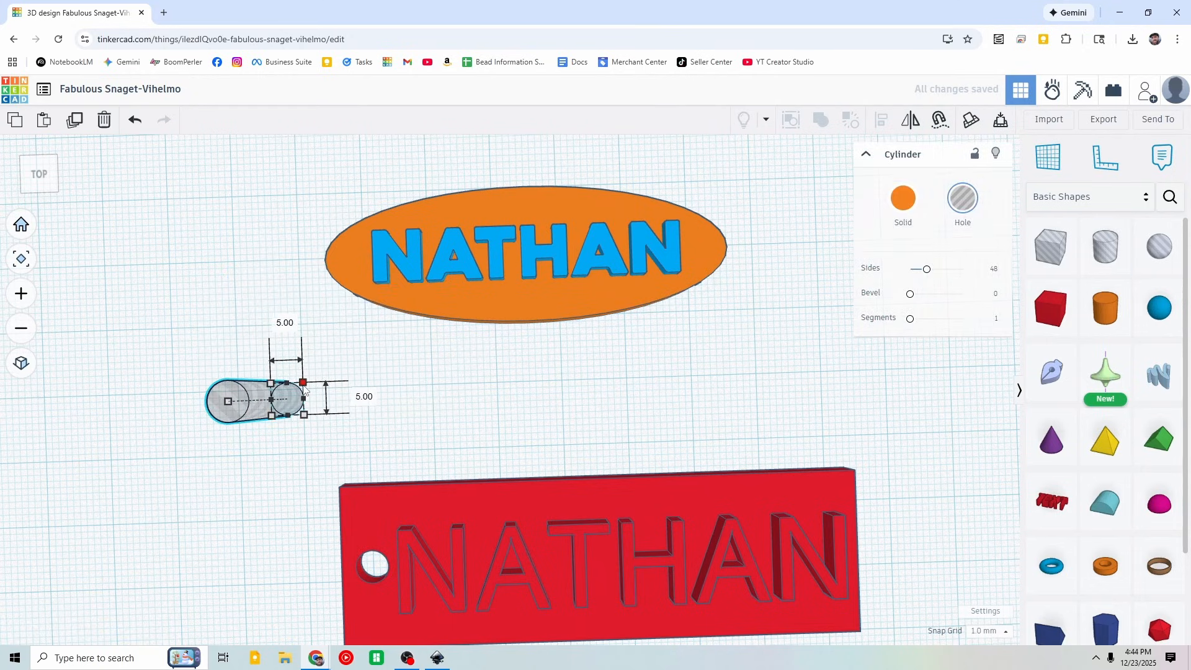
right_click_drag(375, 370, 347, 331)
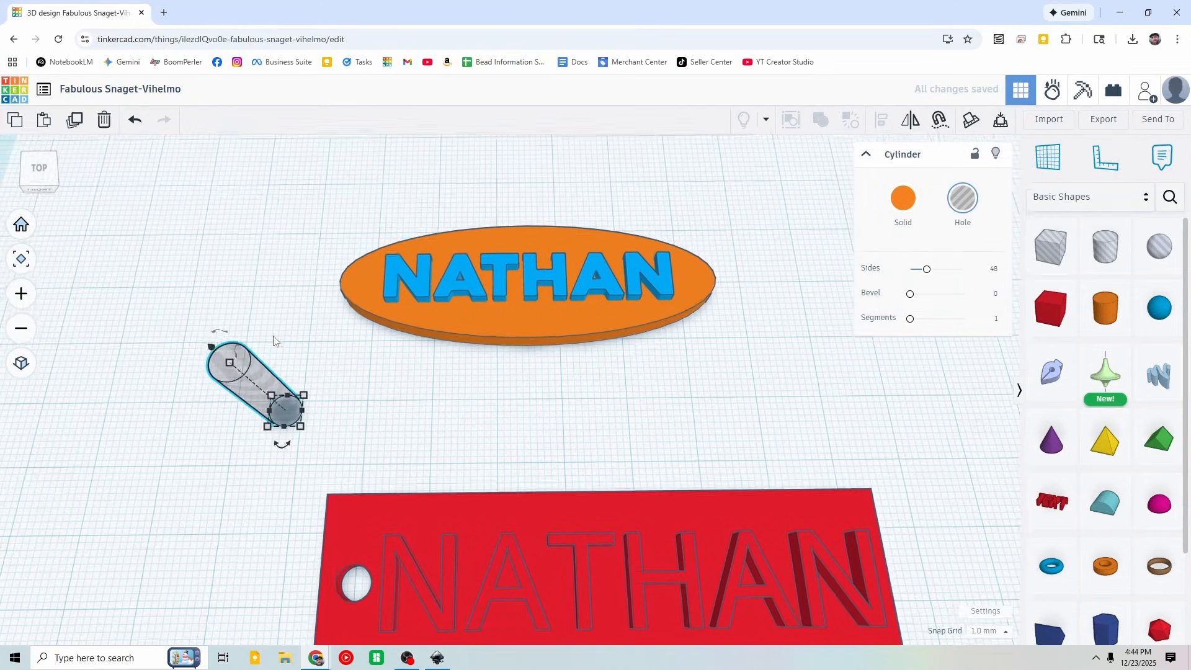
left_click_drag(233, 363, 265, 385)
Step: Align the cylinder hole to the oval's left edge and its front-to-back centre, keeping the oval fixed
left_click(373, 297, "shift")
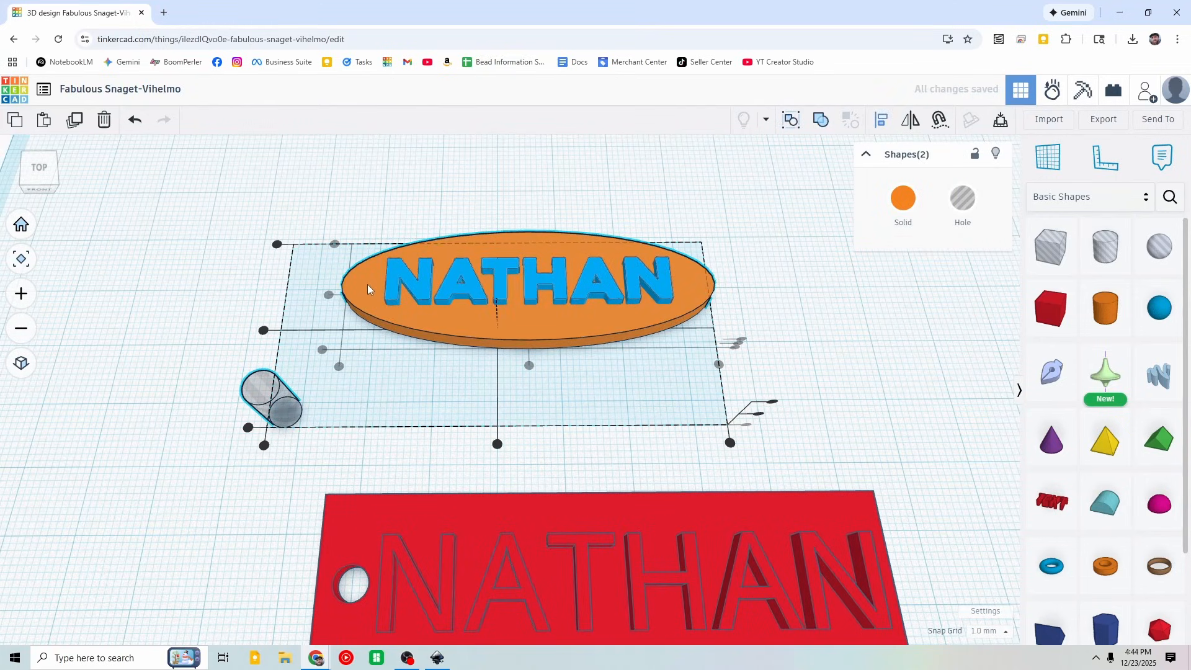
left_click(329, 296)
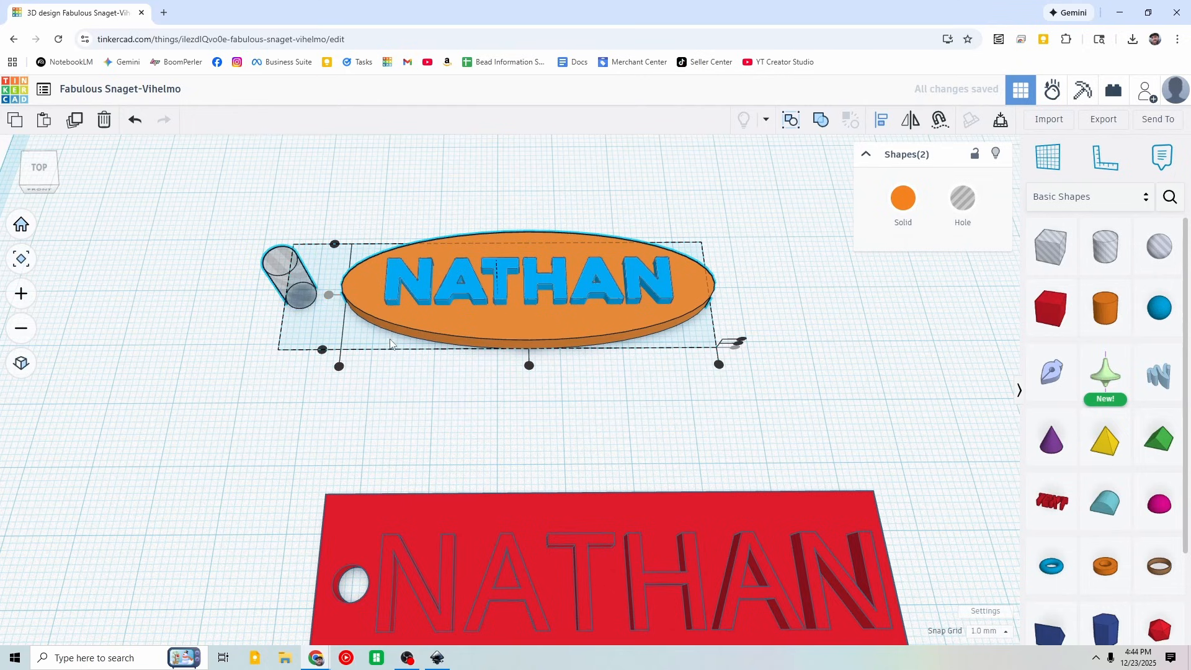
left_click(336, 369)
right_click_drag(348, 367, 342, 358)
left_click(363, 371)
Step: Nudge the cylinder hole about 2 mm inward from the oval's left edge toward the lettering
middle_click_drag(364, 371, 503, 424)
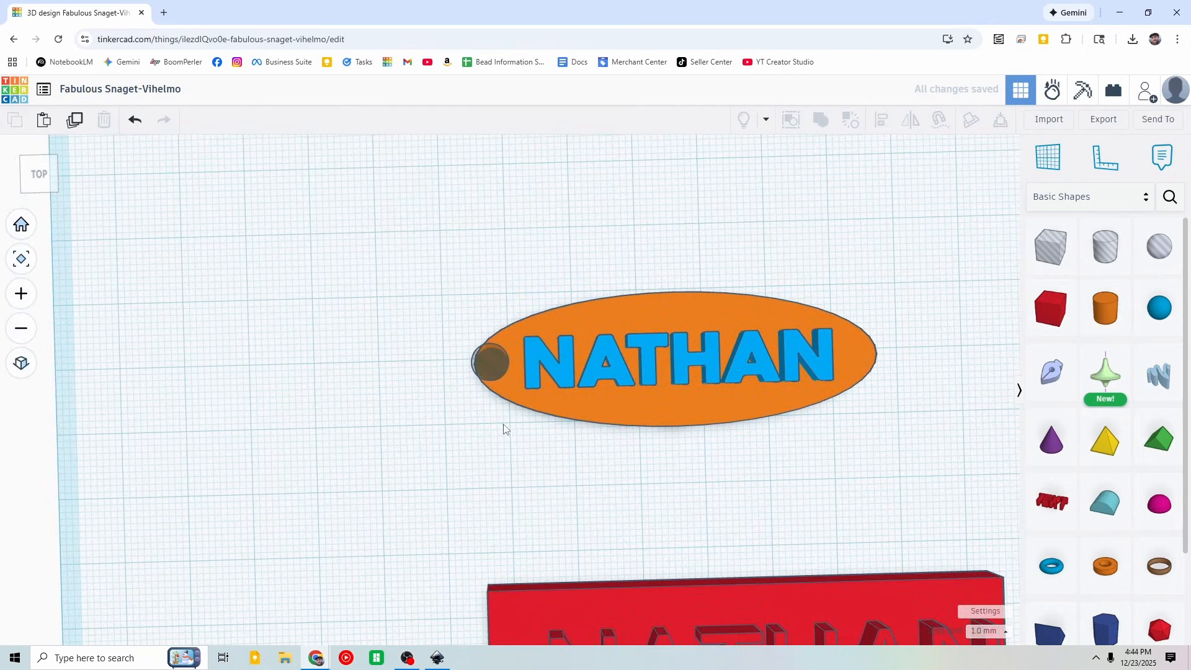
left_click(490, 365)
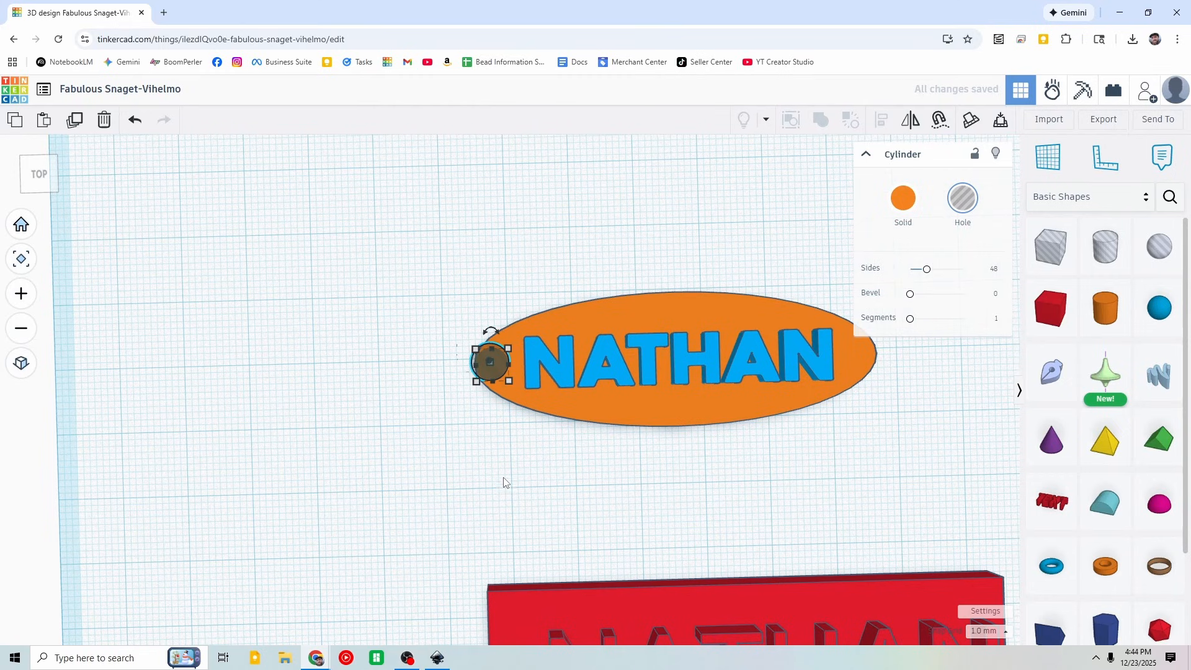
scroll(486, 447, "up", 2)
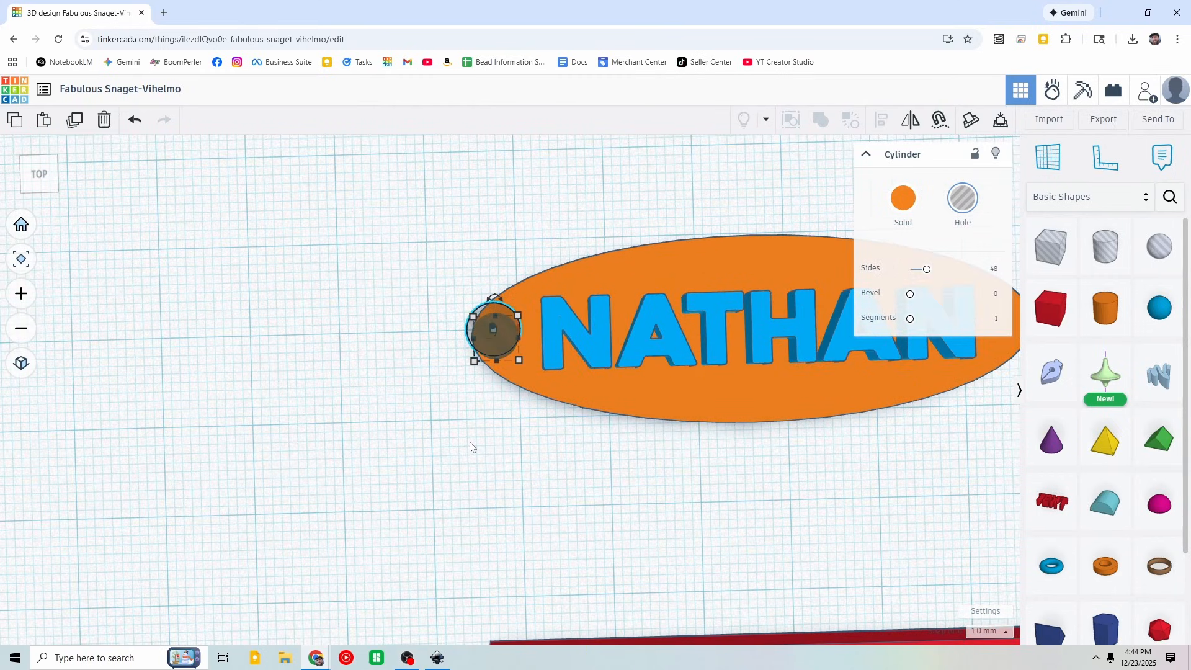
key("Right")
key("Right")
key("Right")
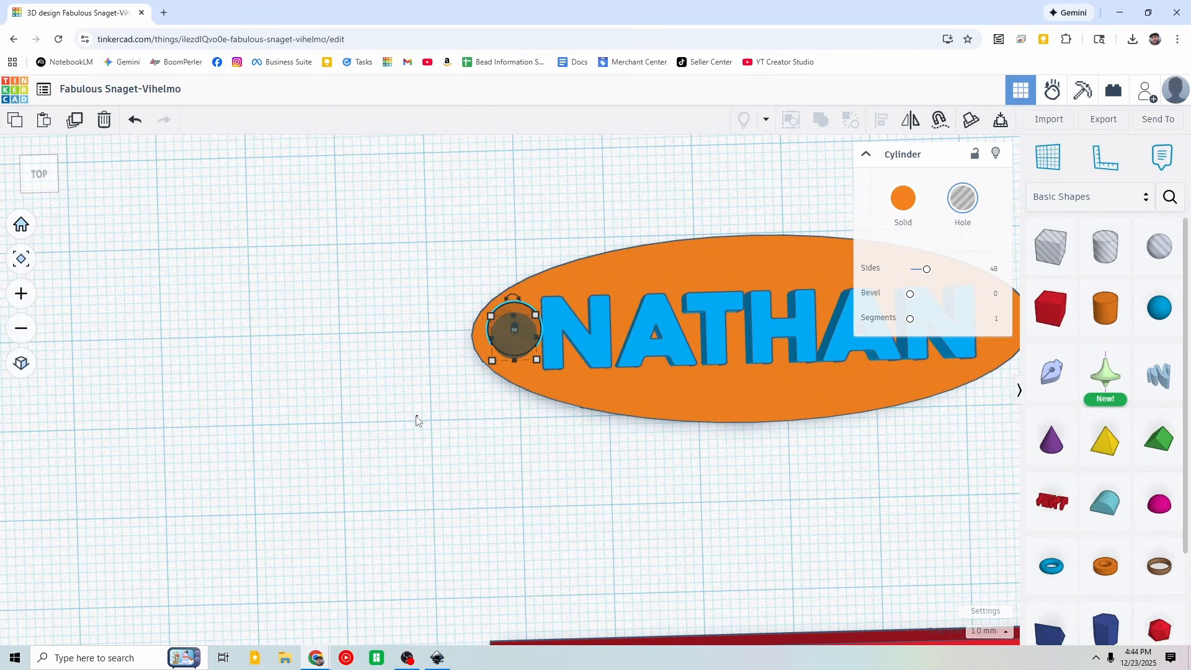
left_click(417, 421)
Step: Group the oval, raised name and cylinder hole into a union to cut the keyring hole
scroll(510, 247, "down", 3)
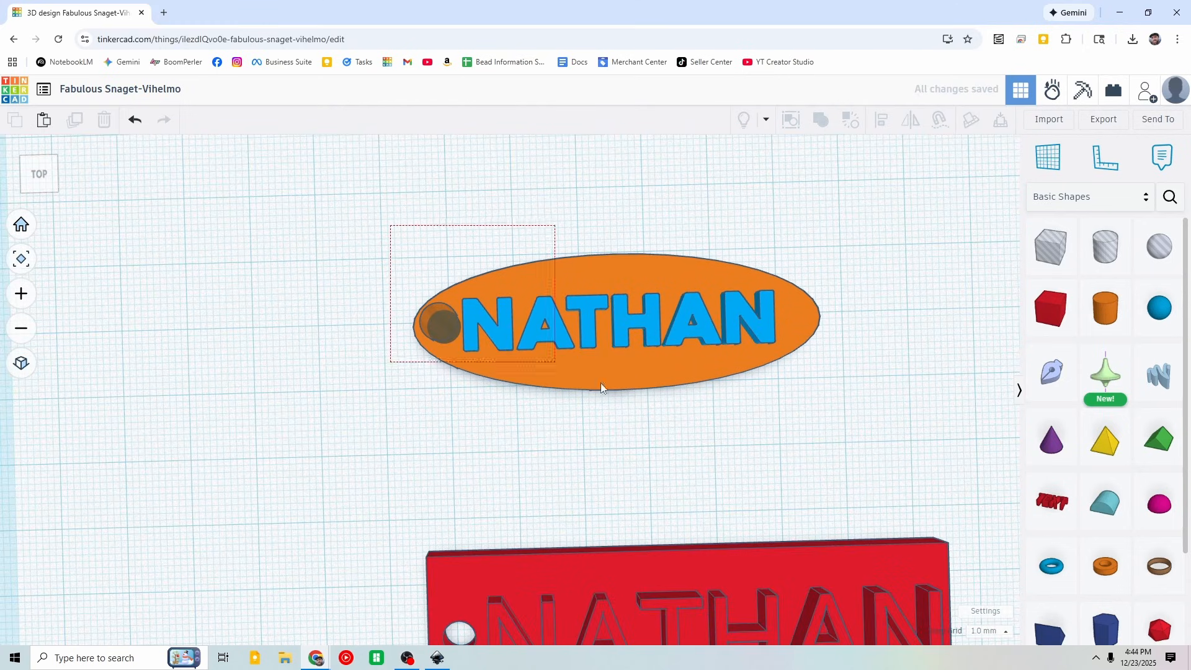
left_click_drag(601, 384, 640, 413)
left_click(820, 120)
left_click(778, 206)
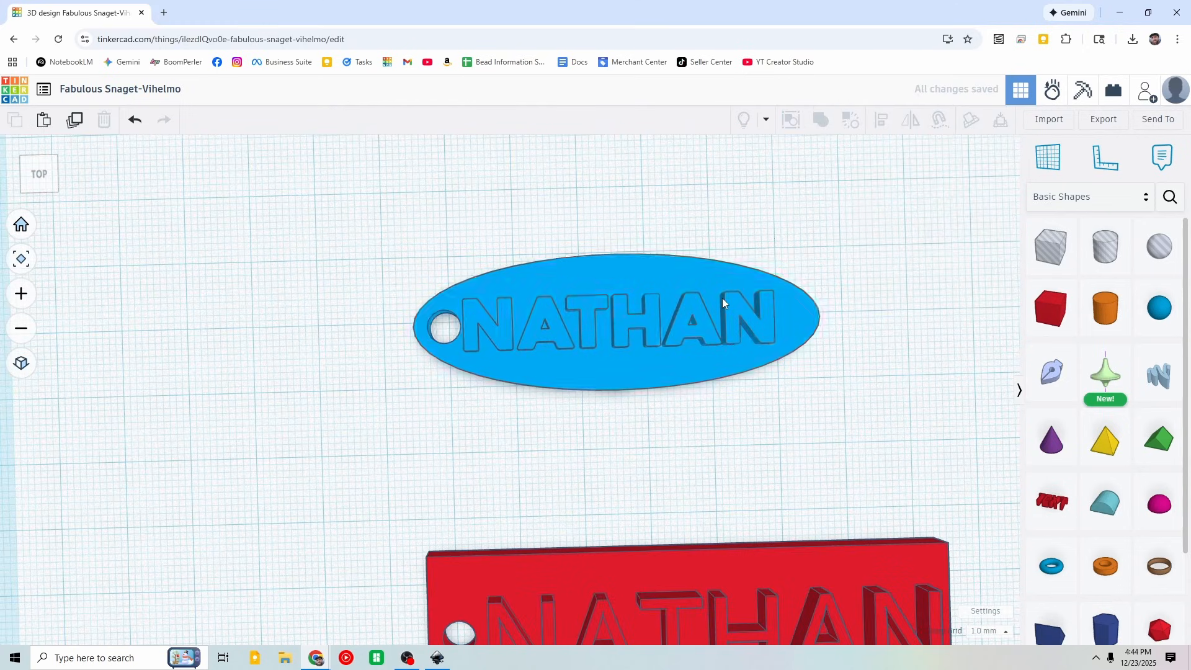
Step: Turn on multicolor for the grouped oval tag and deselect it
left_click(722, 302)
left_click(902, 198)
left_click(826, 486)
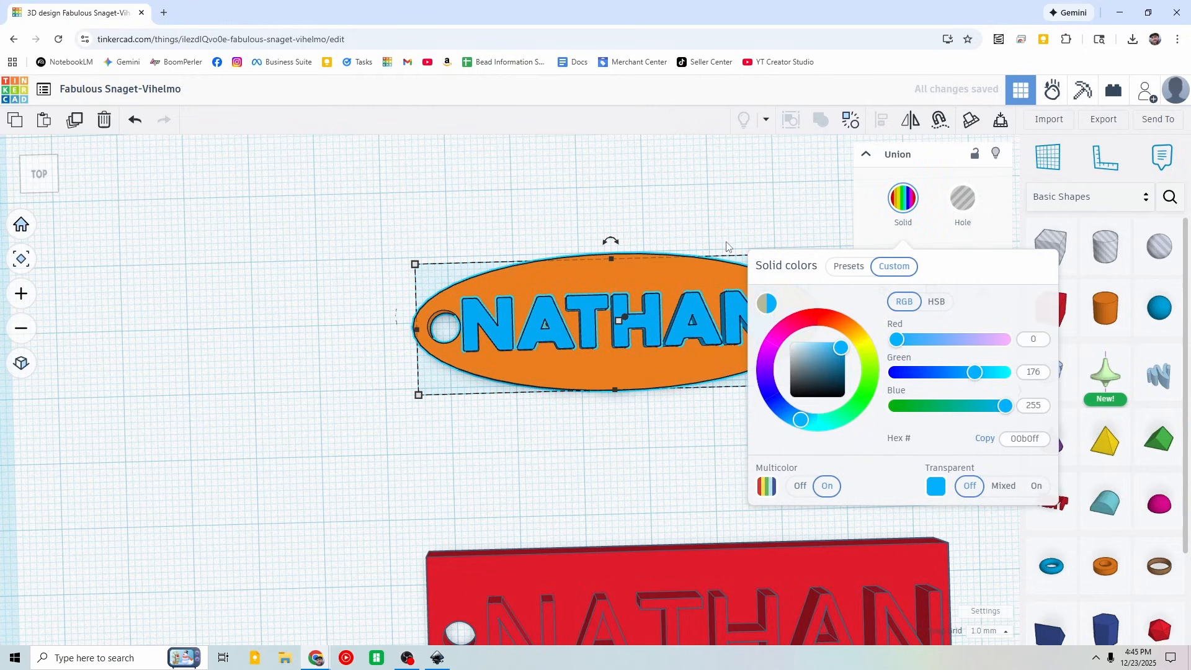
left_click(713, 257)
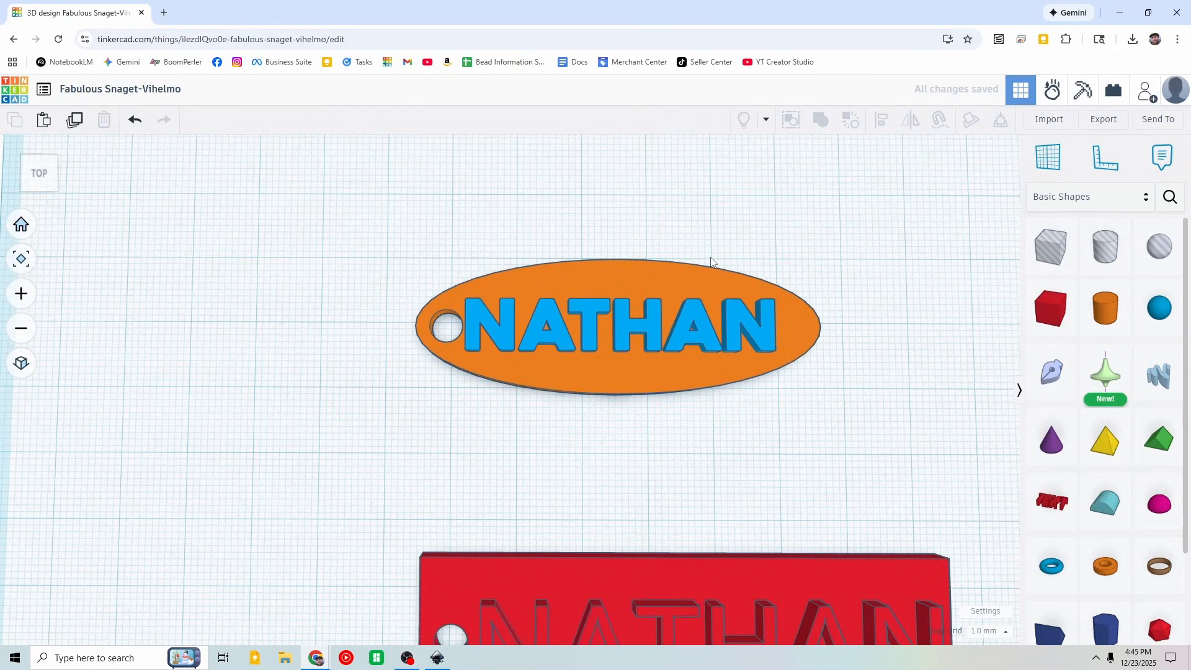
Step: Ungroup the oval tag and nudge the raised name 1 mm away from the keyring hole
middle_click_drag(710, 257, 655, 340)
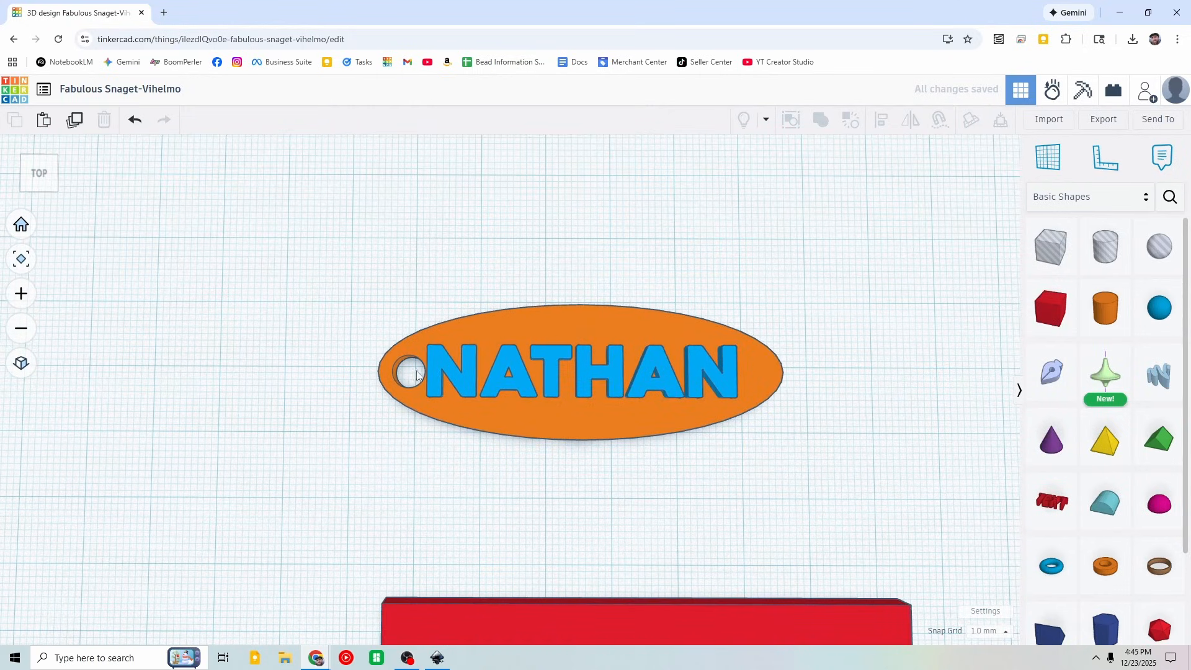
right_click_drag(820, 359, 797, 353)
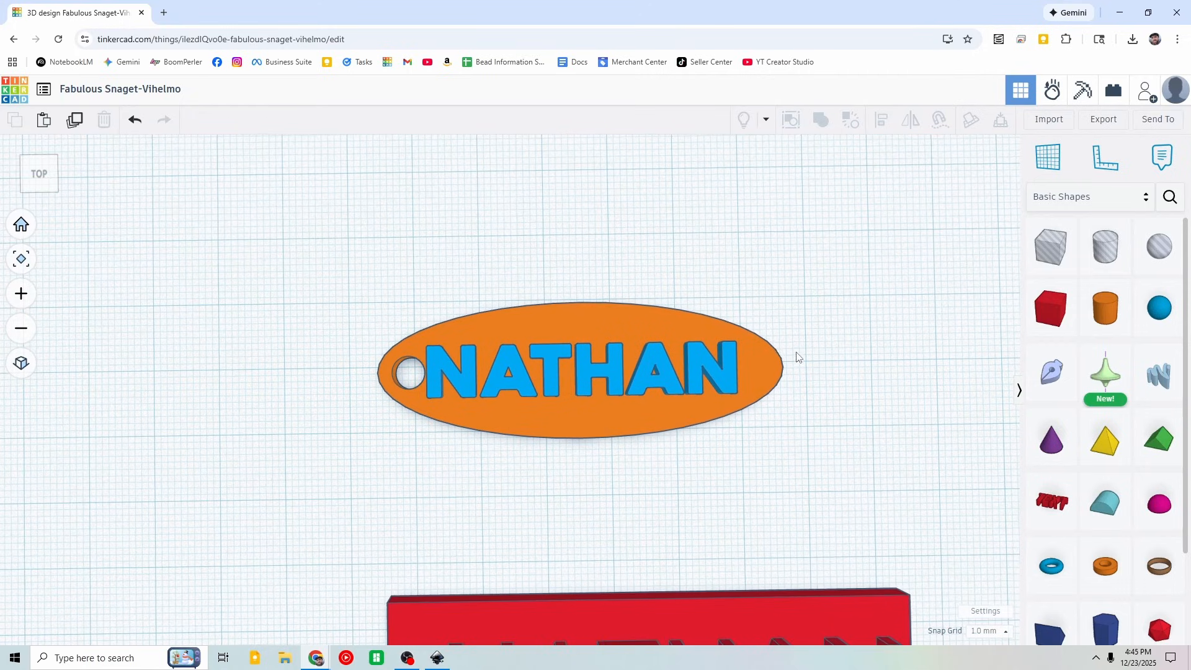
left_click(756, 356)
left_click(848, 120)
left_click(719, 273)
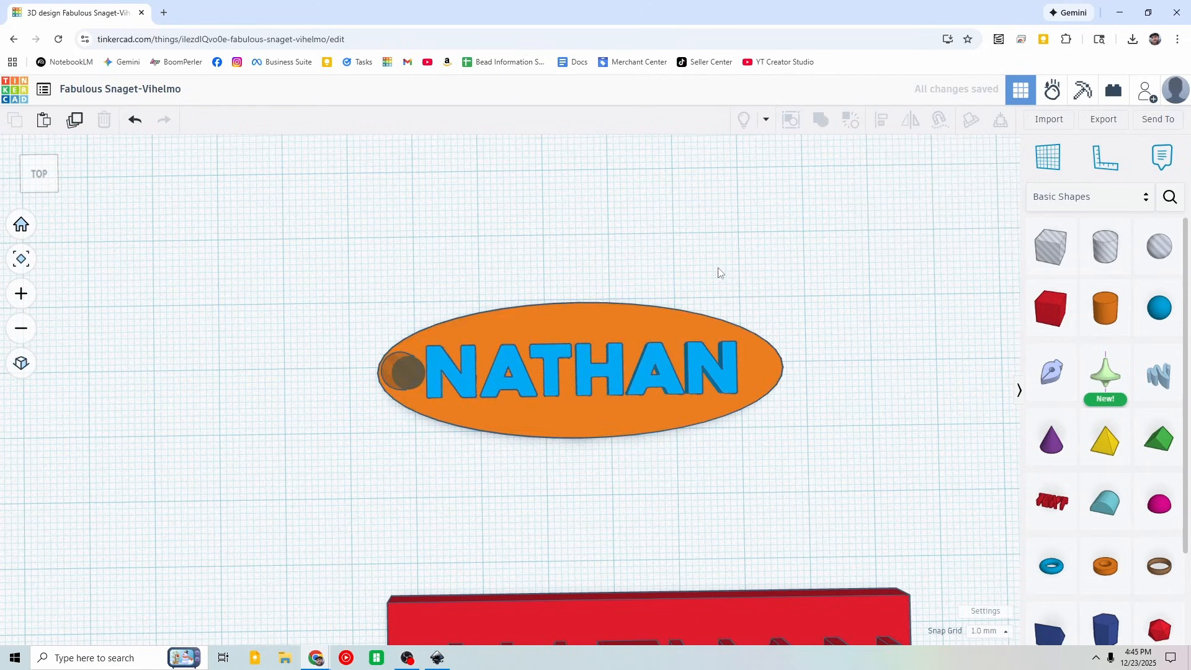
left_click(614, 371)
key("Right")
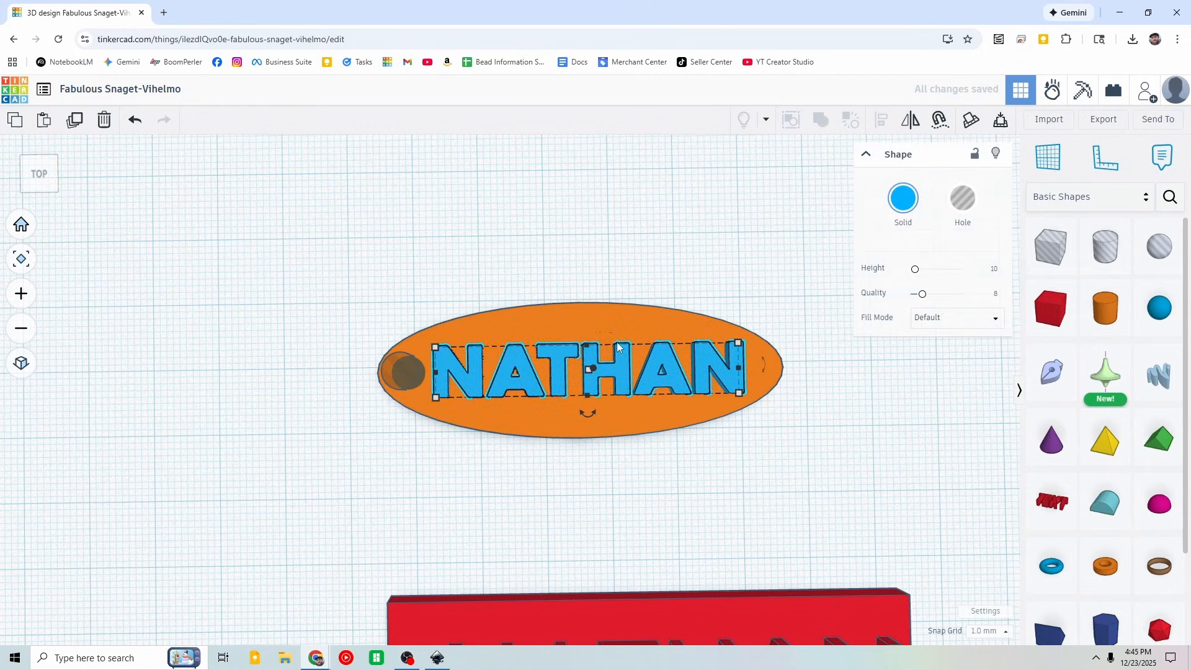
left_click(663, 232)
Step: Select the oval, shifted name and cylinder hole together and group them into a union
left_click_drag(382, 254, 663, 445)
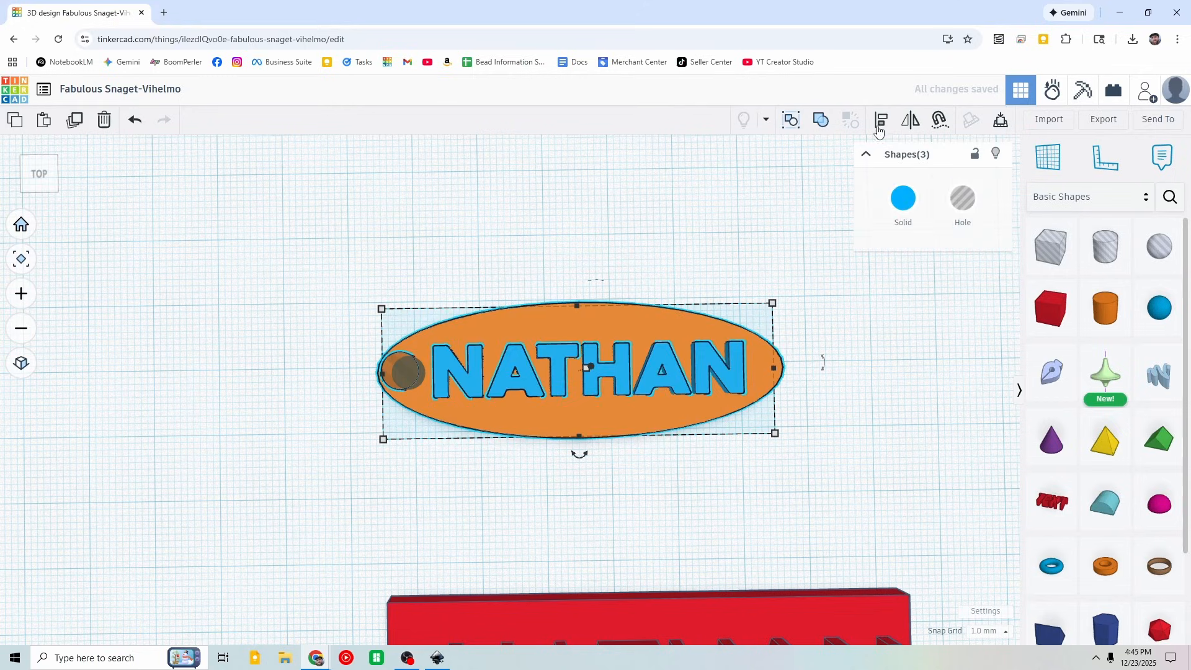
left_click(821, 119)
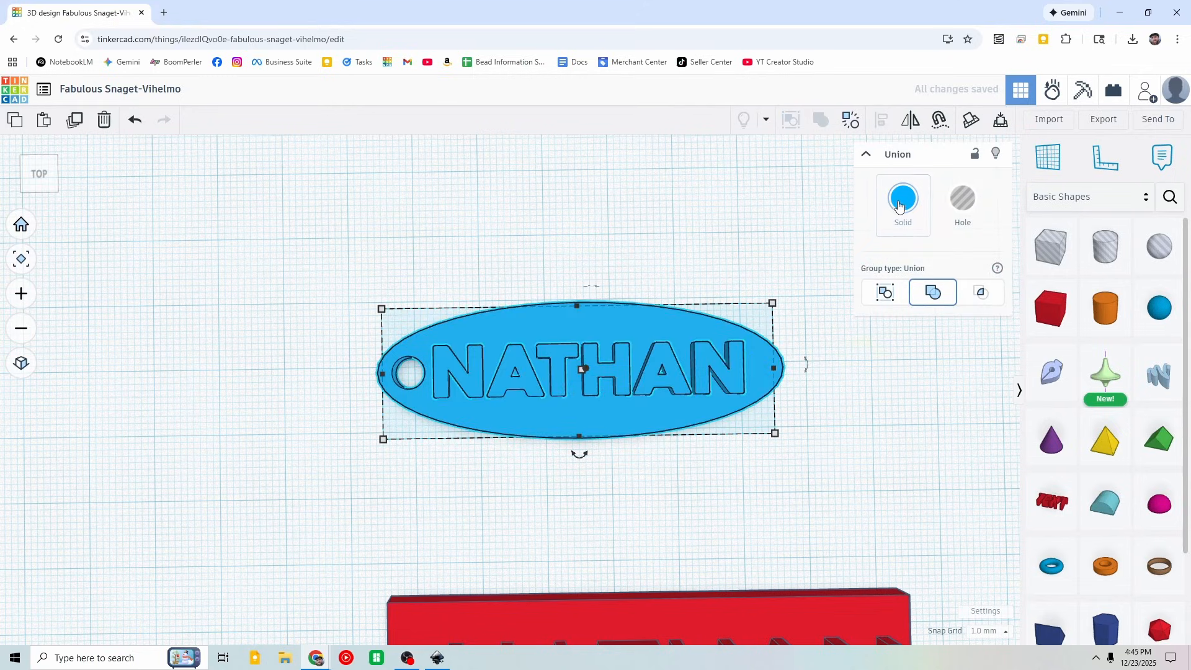
Step: Turn on multicolor for the regrouped oval tag and deselect it
left_click(903, 198)
left_click(828, 486)
left_click(718, 215)
middle_click_drag(741, 290, 688, 292)
right_click_drag(688, 292, 680, 397)
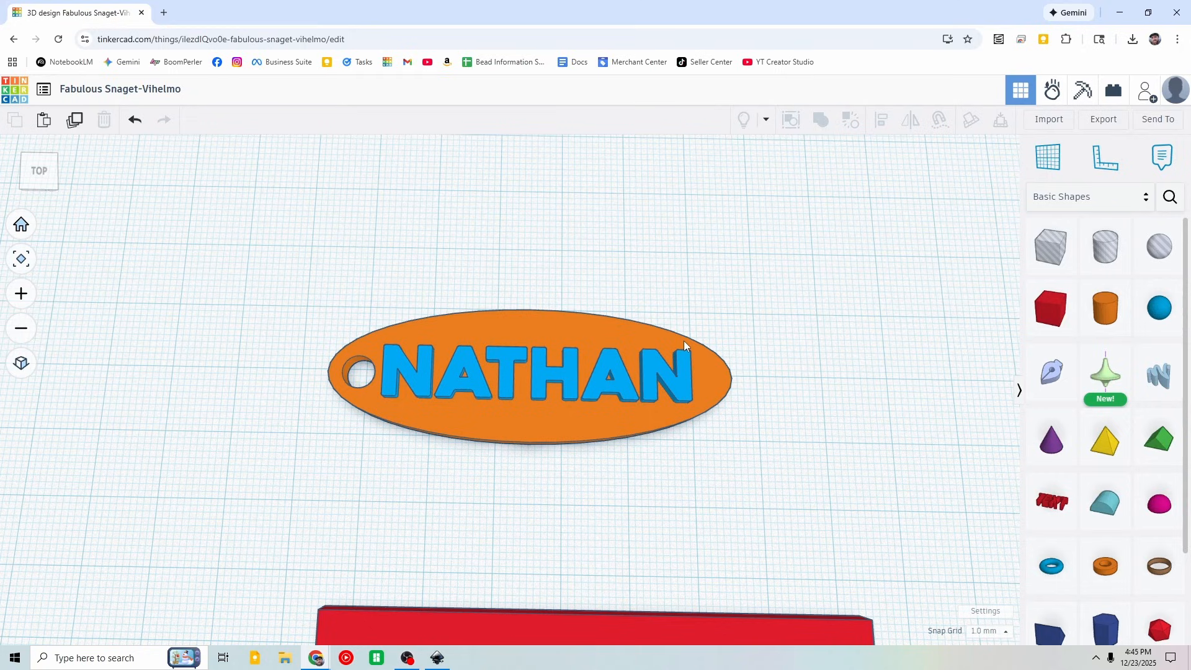
Step: Export the selected oval tag as an STL to the Desktop, replacing the existing Fabulous Snaget-Vihelmo.stl
left_click(616, 342)
left_click(1094, 123)
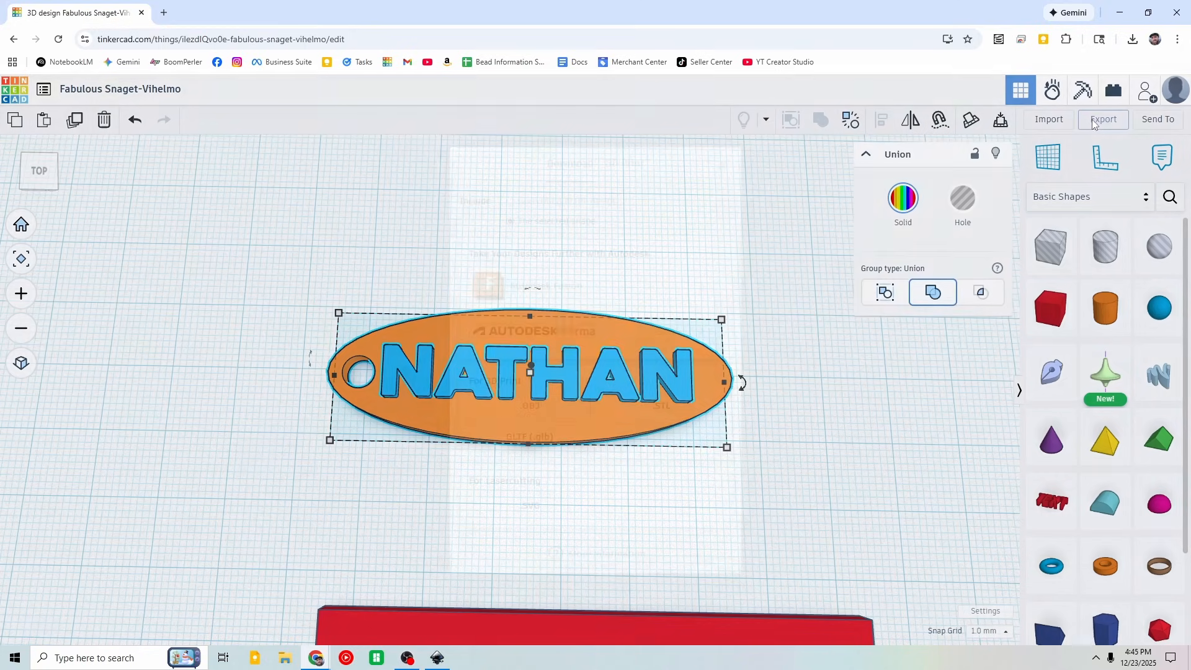
left_click(614, 406)
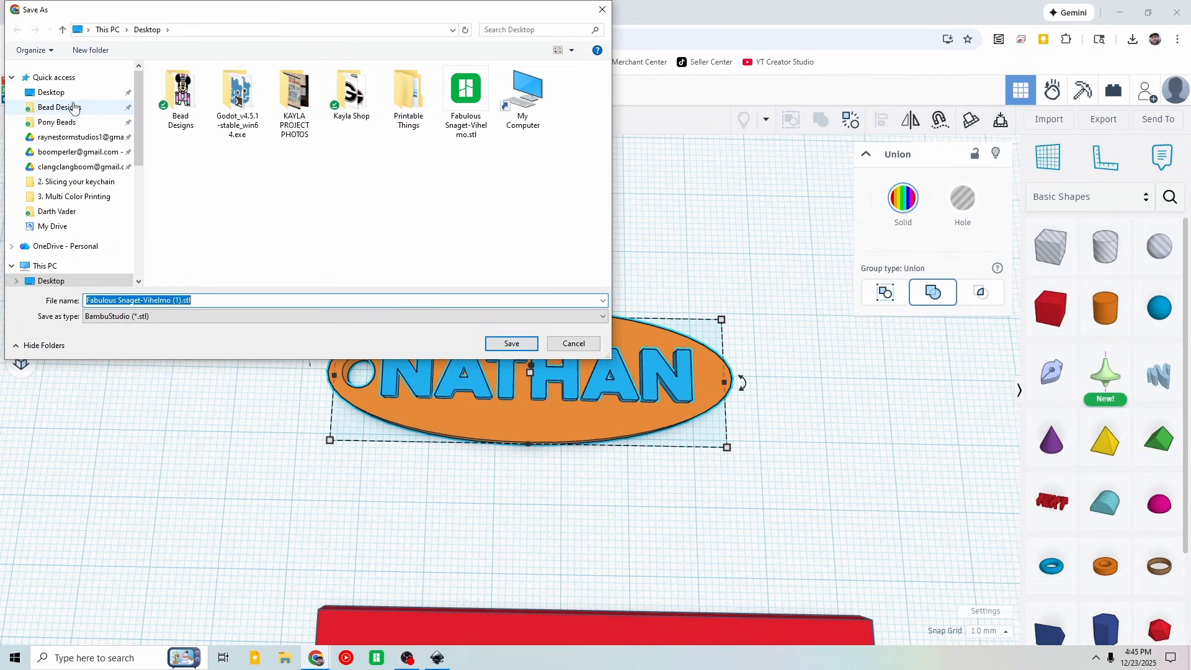
left_click(52, 93)
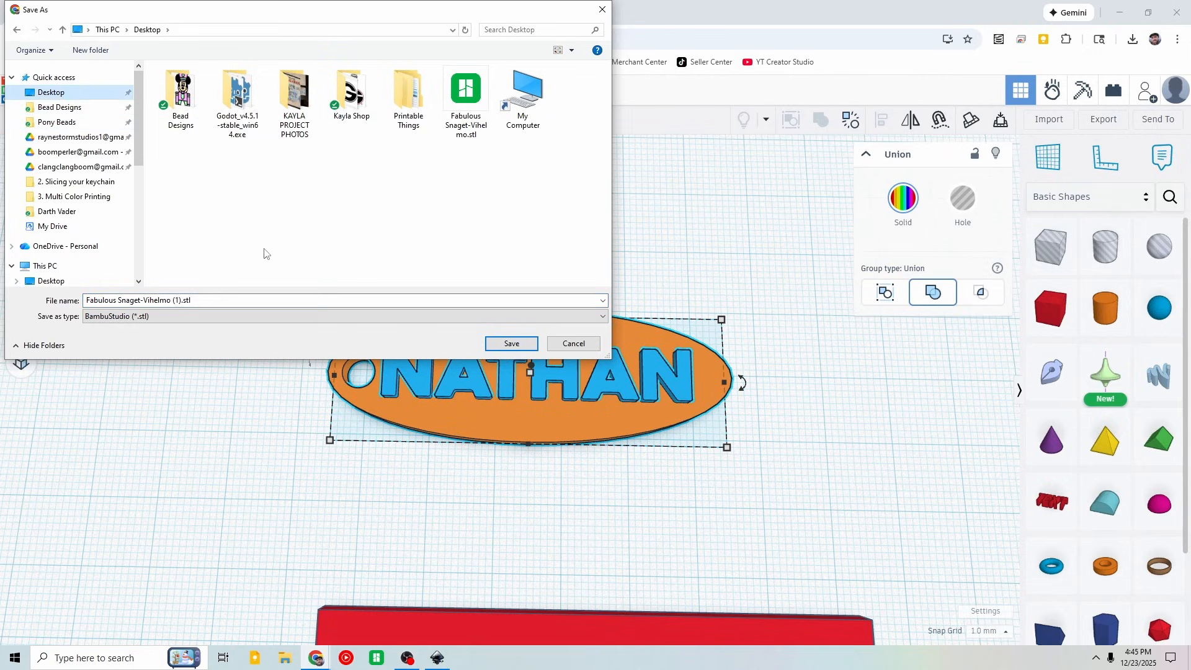
double_click(466, 128)
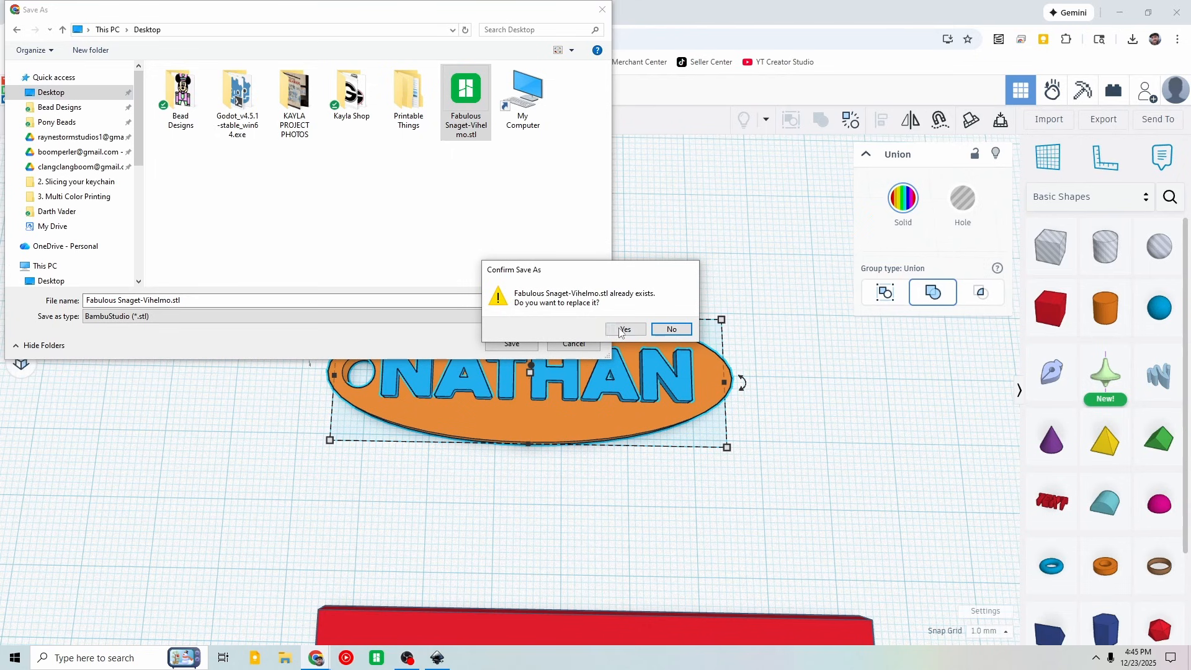
left_click(615, 328)
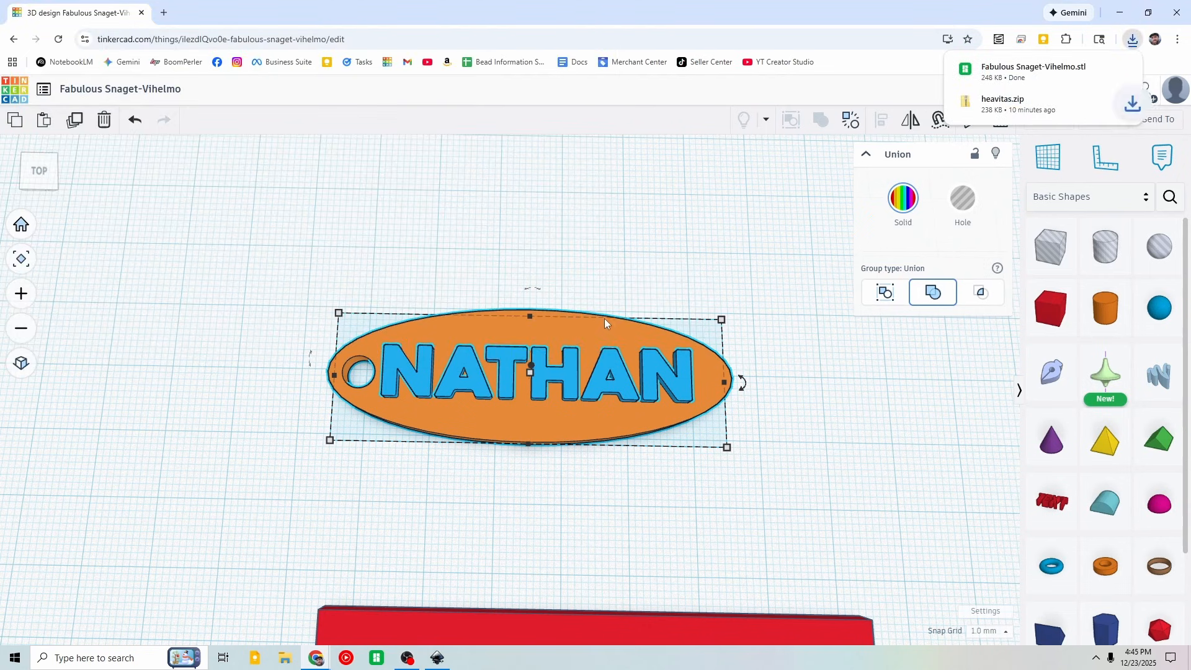
Step: Switch to Bambu Studio and import Fabulous Snaget-Vihelmo.stl from the Desktop onto the build plate
left_click(1120, 7)
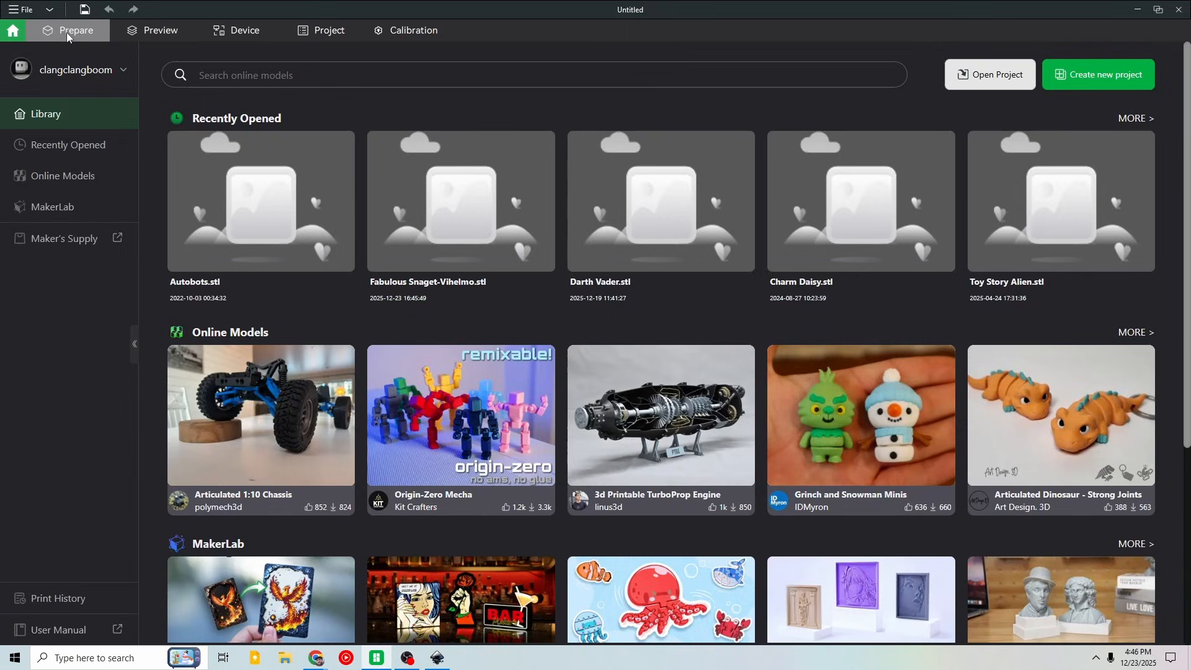
left_click(66, 32)
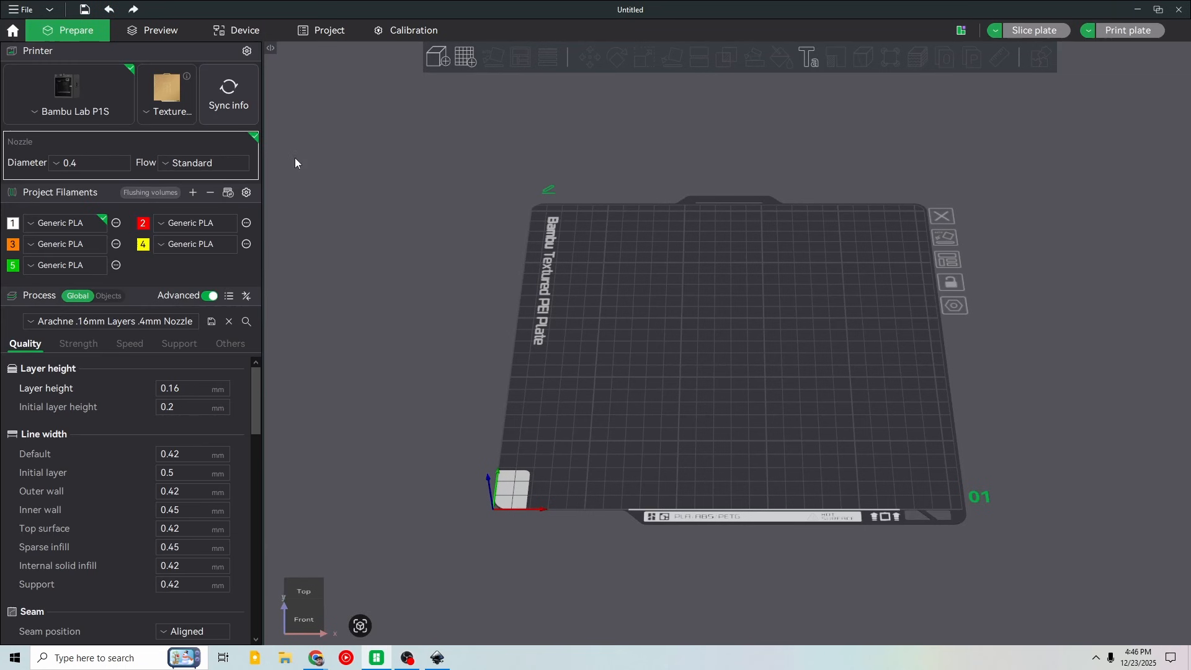
left_click(438, 62)
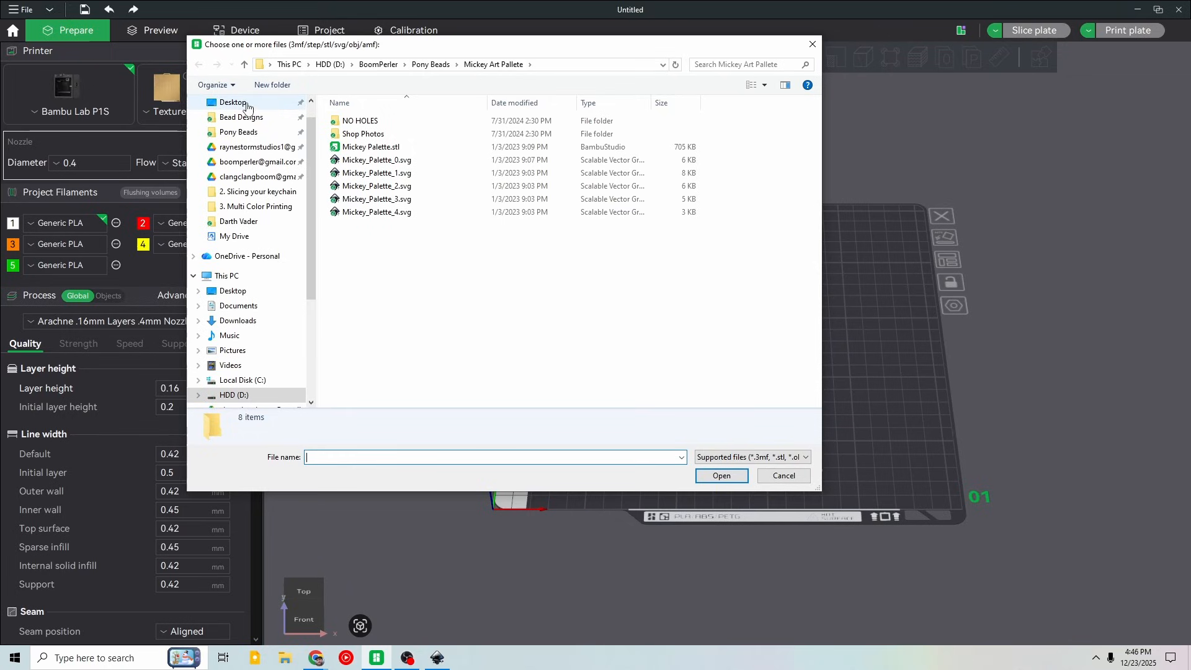
left_click(248, 103)
double_click(681, 129)
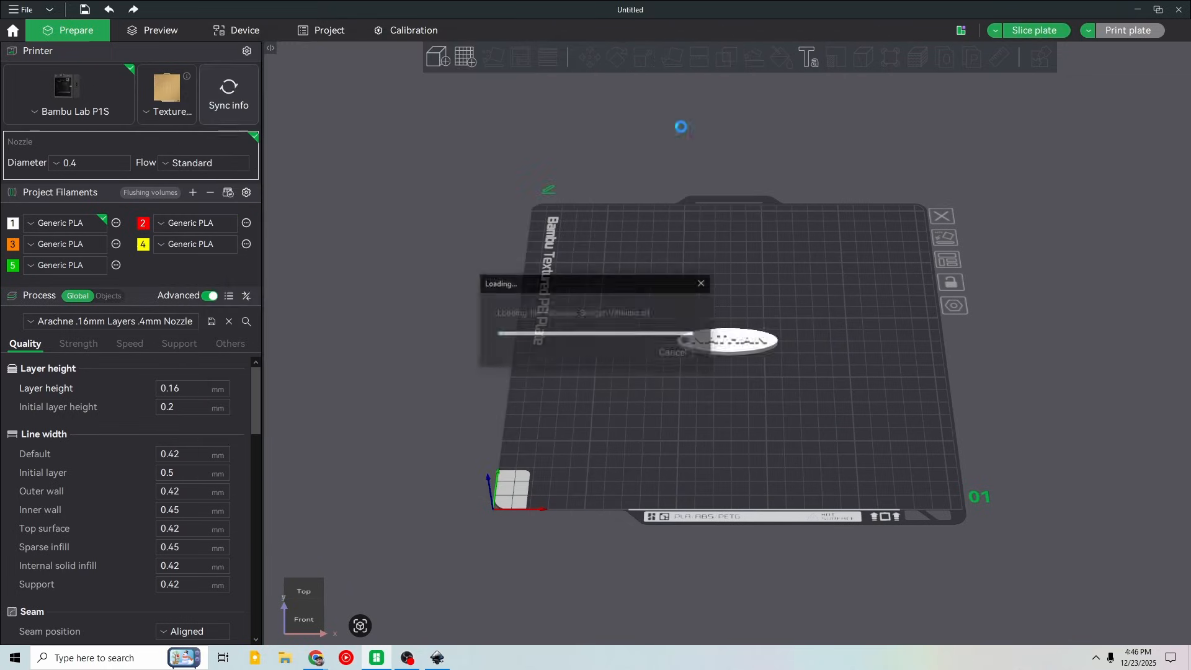
left_click(781, 474)
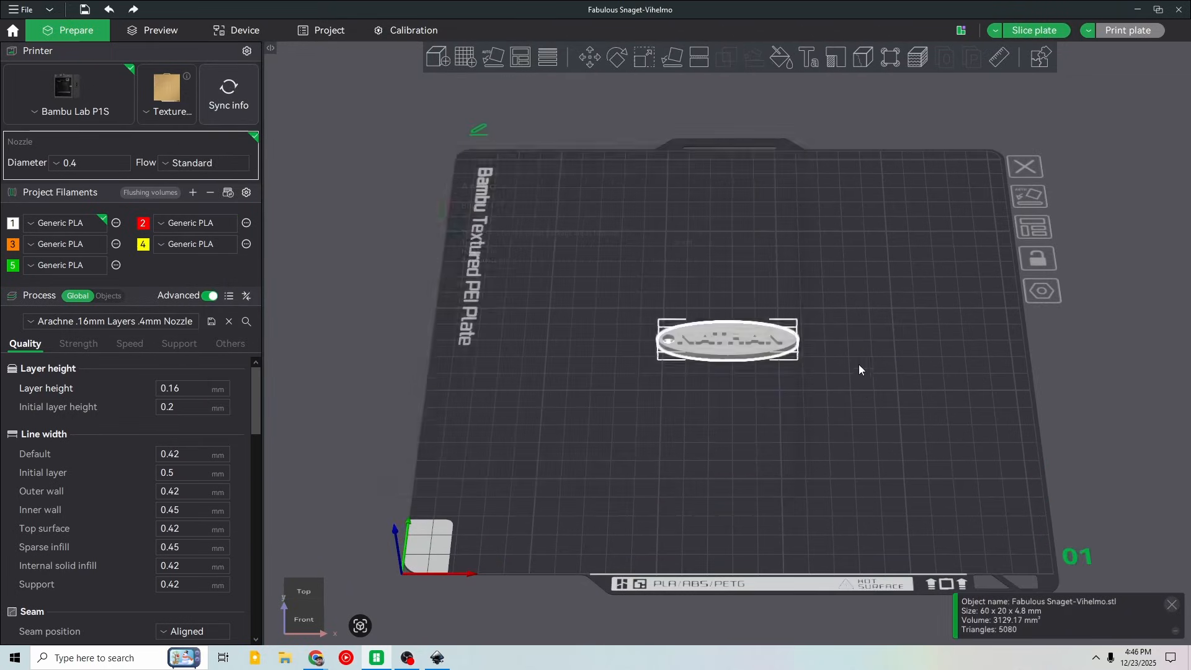
Step: Assign the orange filament 3 to the whole name tag
scroll(858, 363, "up", 10)
left_click(600, 341)
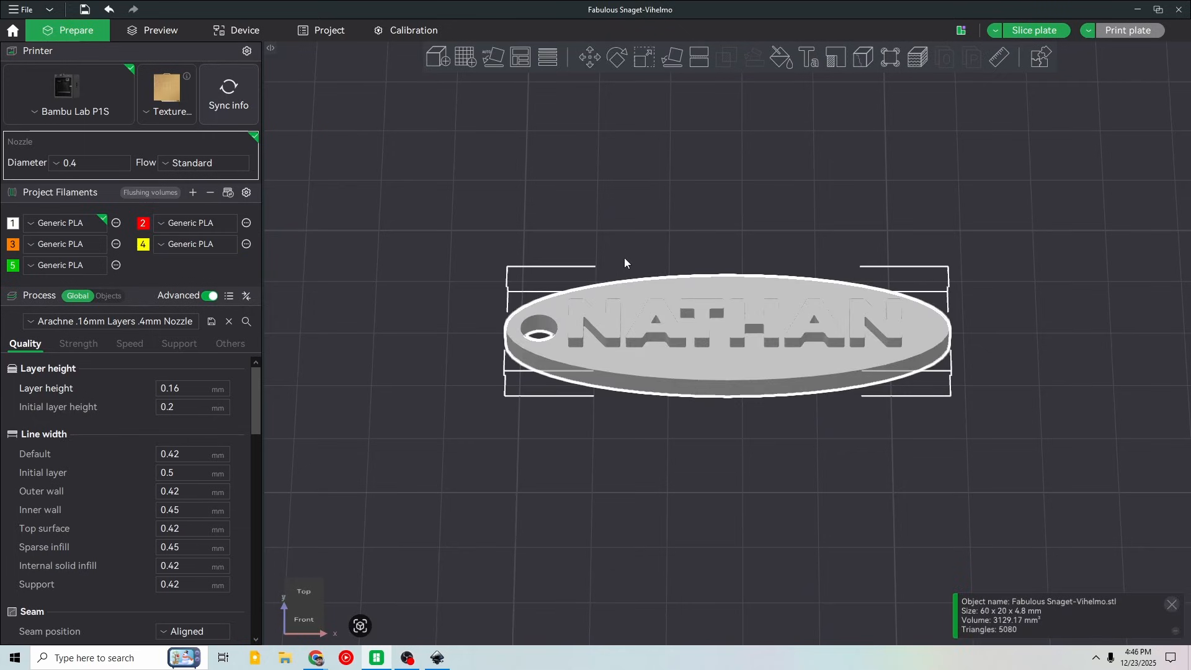
left_click_drag(636, 329, 640, 326)
key("3")
Step: Color-paint the raised letters with white filament 1 using the Height Range tool at 1.20, from a bottom of about 3.05 upward
key("n")
left_click(853, 149)
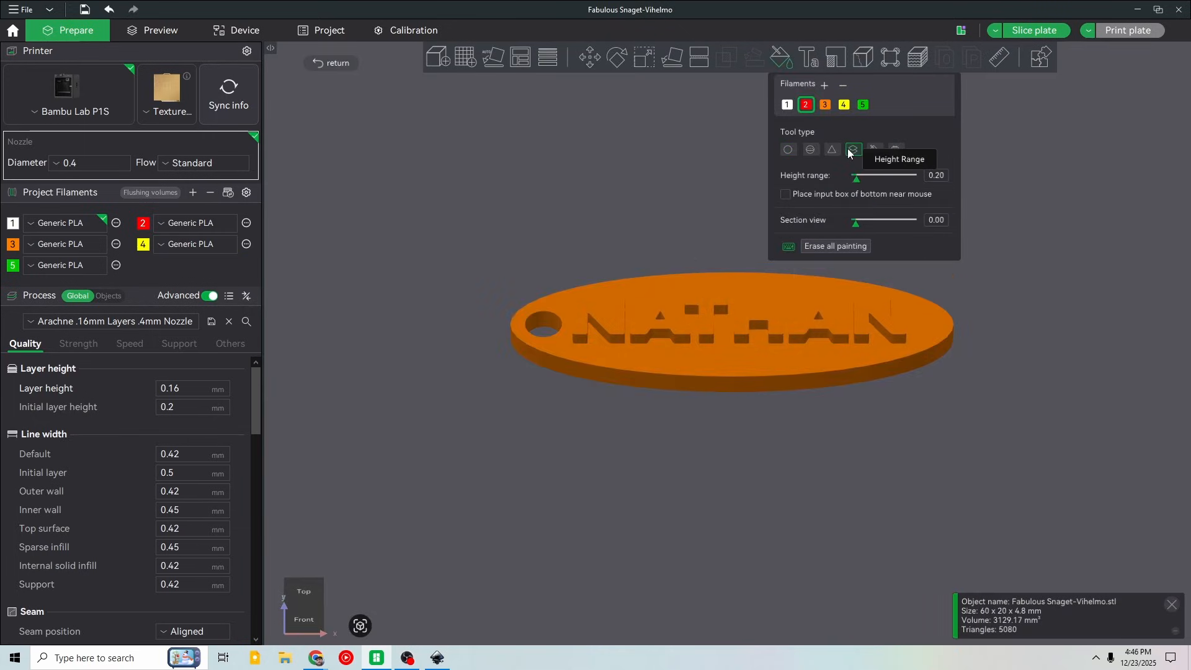
scroll(717, 207, "up", 5)
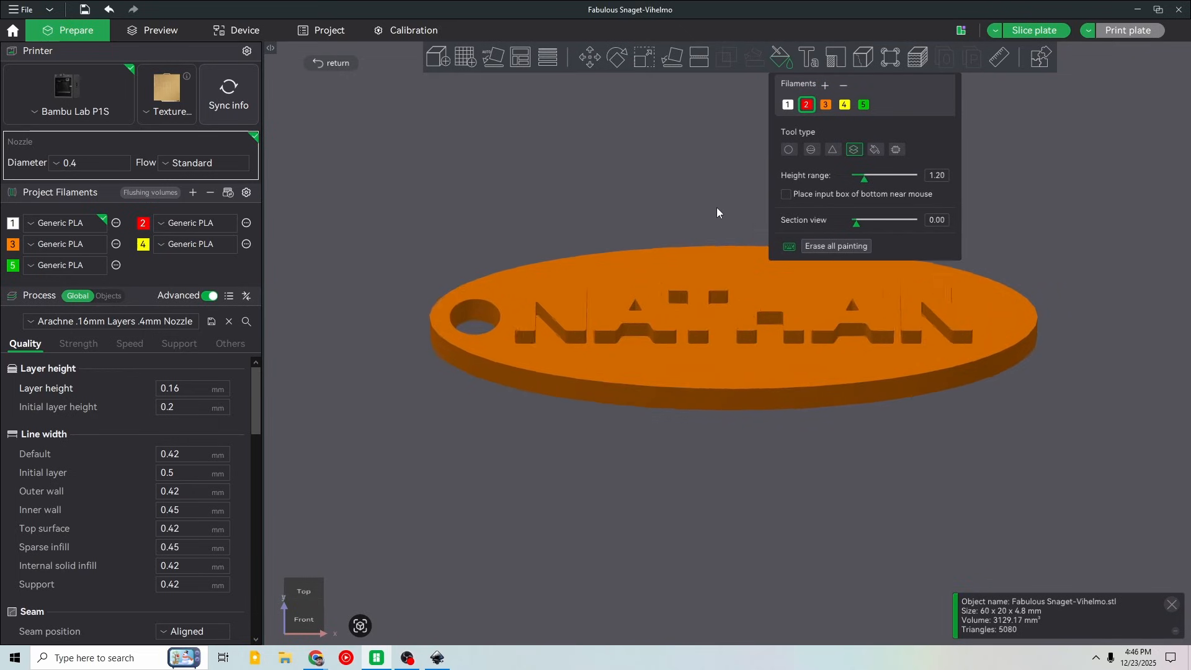
key("5")
middle_click_drag(645, 149, 656, 225)
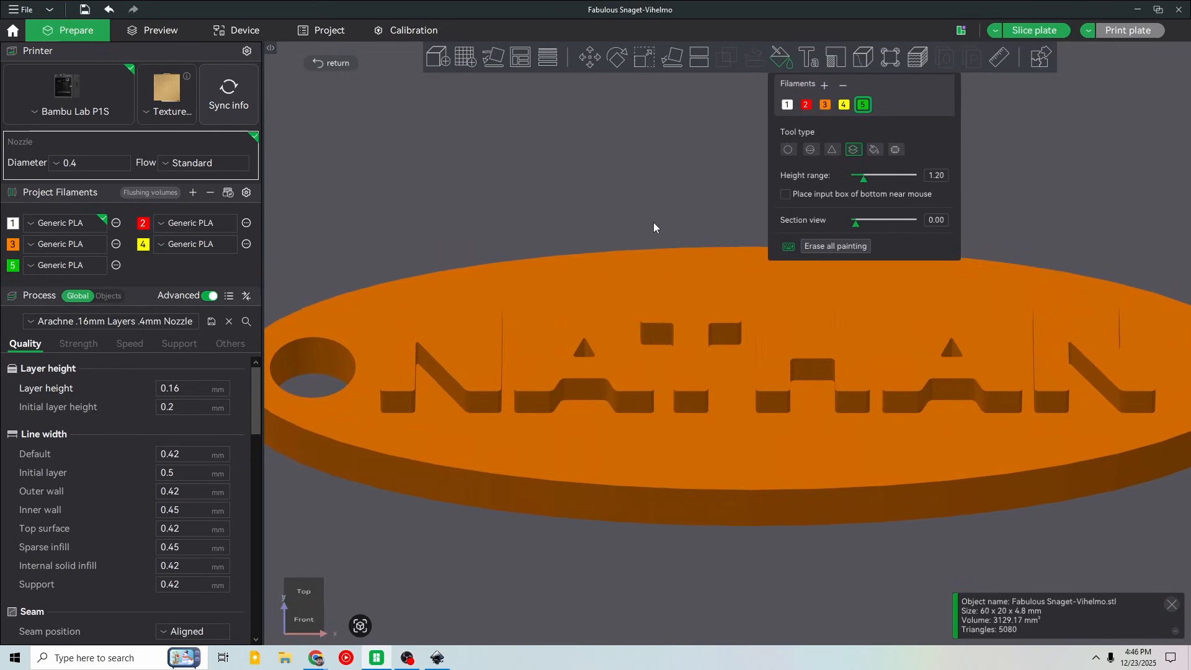
left_click(787, 105)
left_click_drag(636, 180, 648, 453)
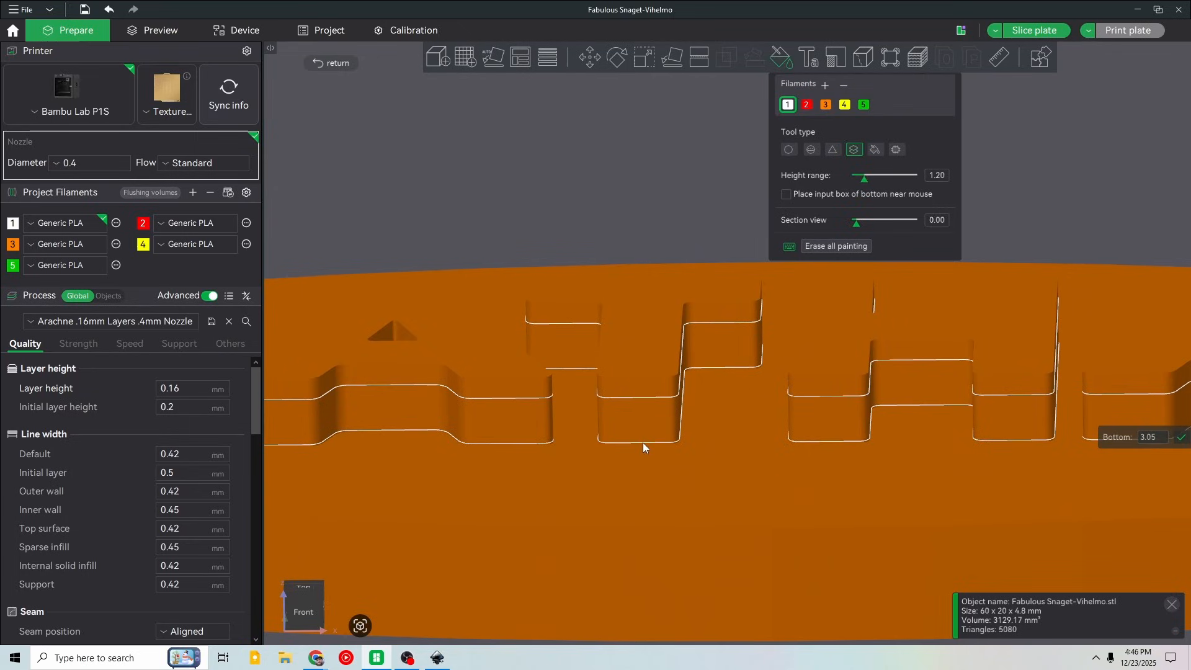
left_click(642, 441)
scroll(636, 434, "up", 2)
left_click(629, 426)
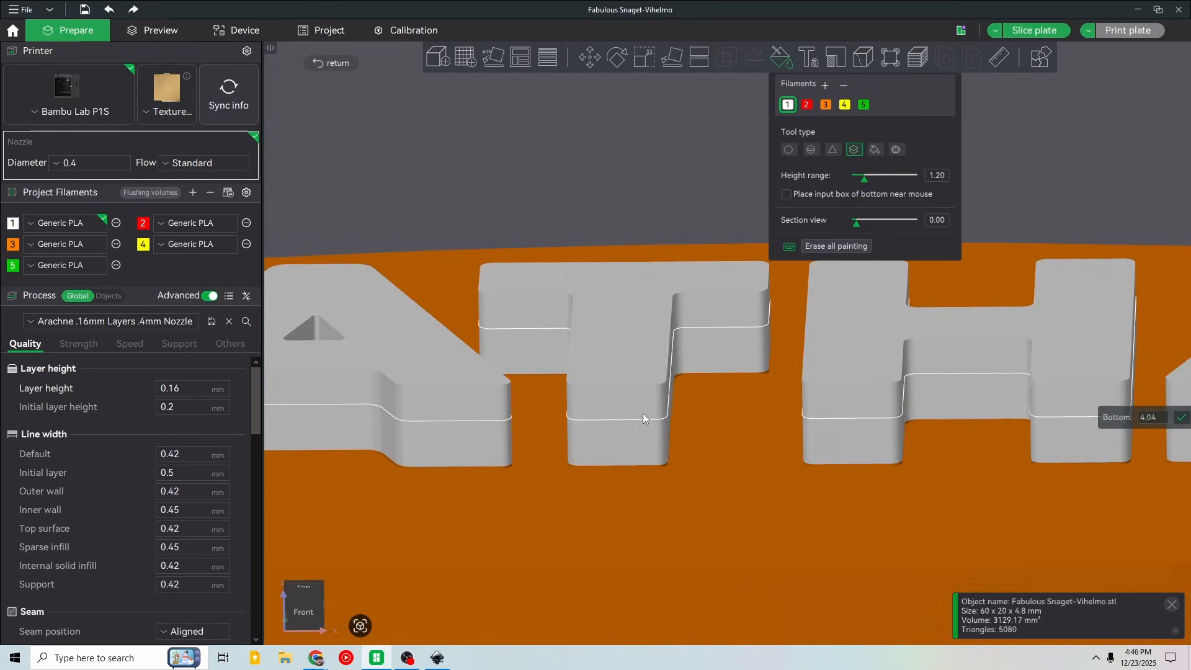
Step: Try to extend the white height-range paint down to the very base of the letters, and undo it
scroll(640, 408, "down", 5)
scroll(649, 448, "up", 10)
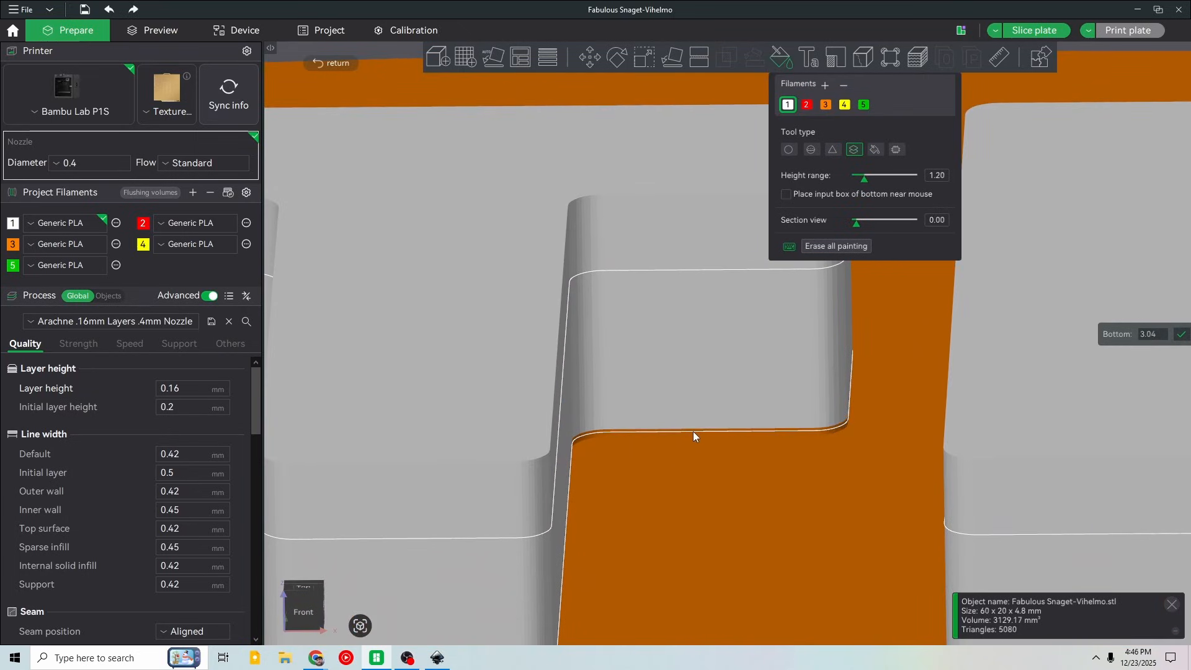
left_click(703, 433)
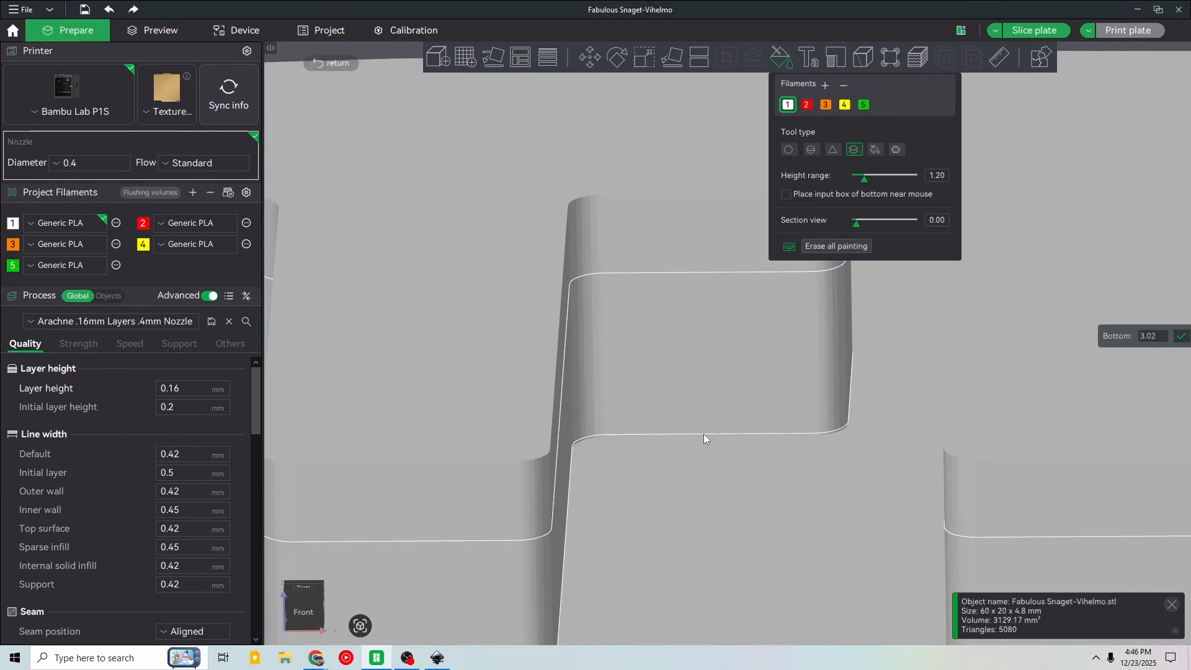
key("ctrl+z")
left_click(700, 433)
key("ctrl+z")
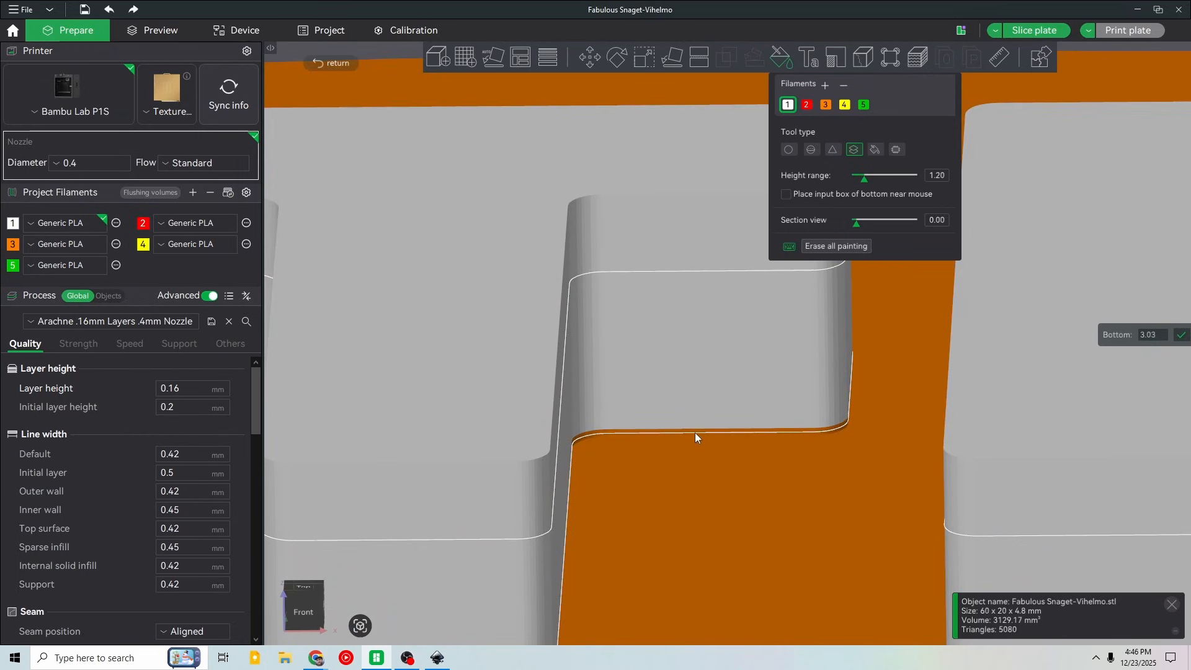
Step: Leave color painting, slice the plate and inspect the tag's two-colour preview
scroll(701, 434, "down", 10)
key("Escape")
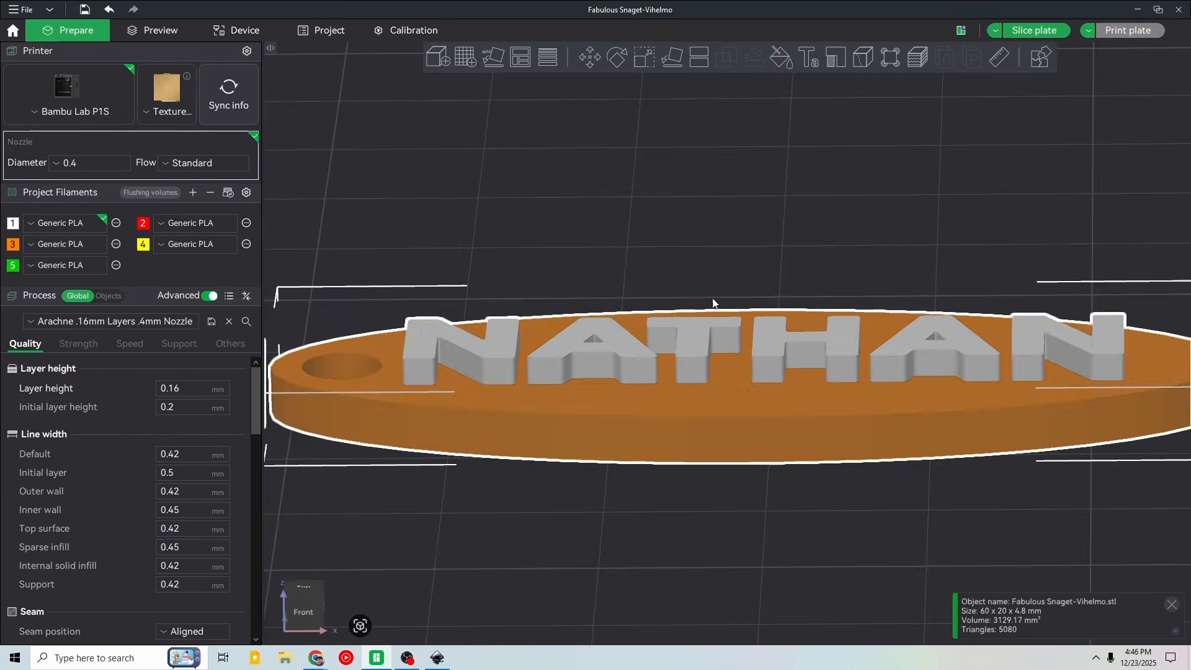
left_click_drag(712, 303, 740, 237)
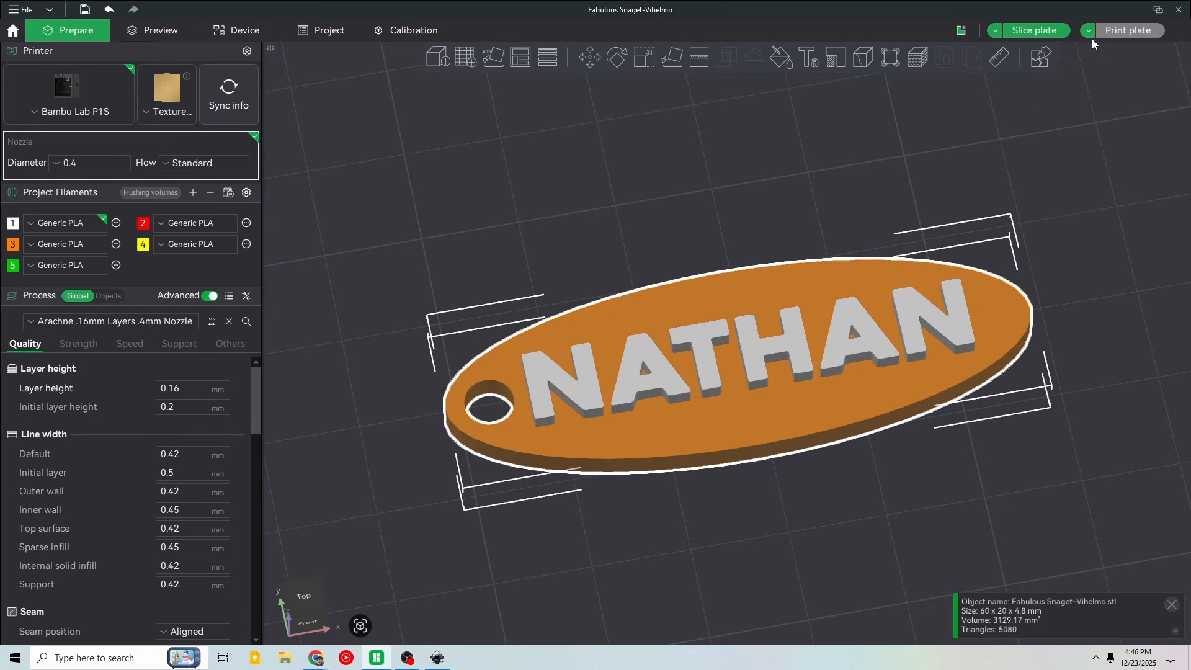
left_click(1064, 34)
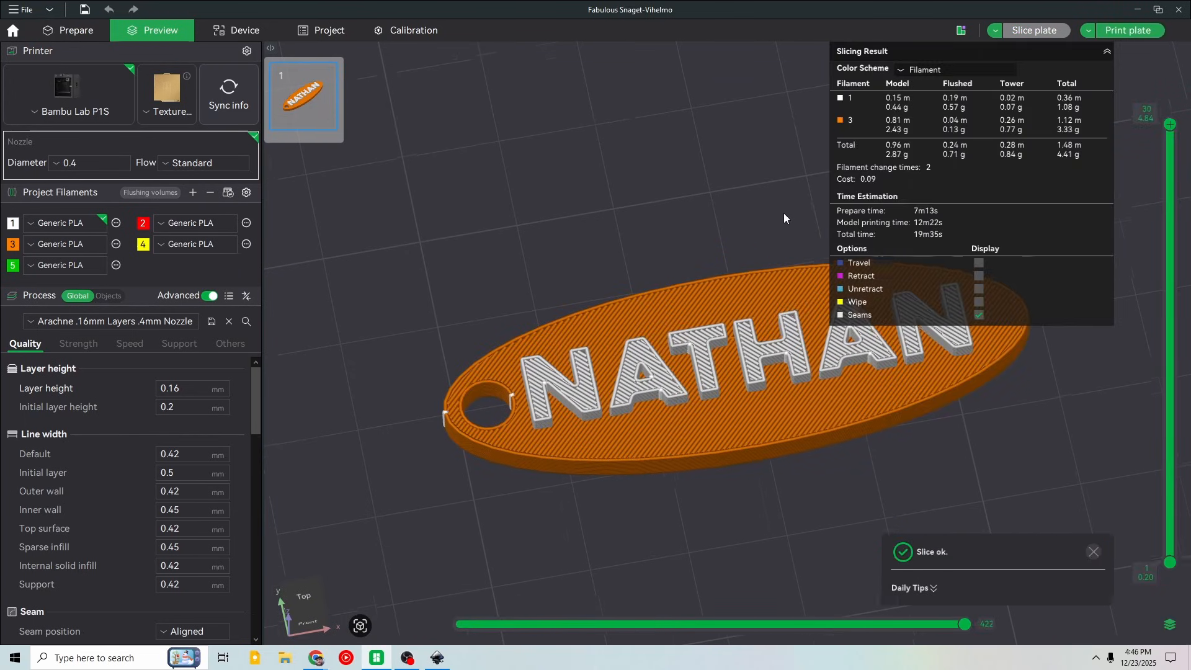
left_click_drag(784, 213, 694, 340)
right_click_drag(694, 340, 698, 268)
scroll(724, 266, "up", 6)
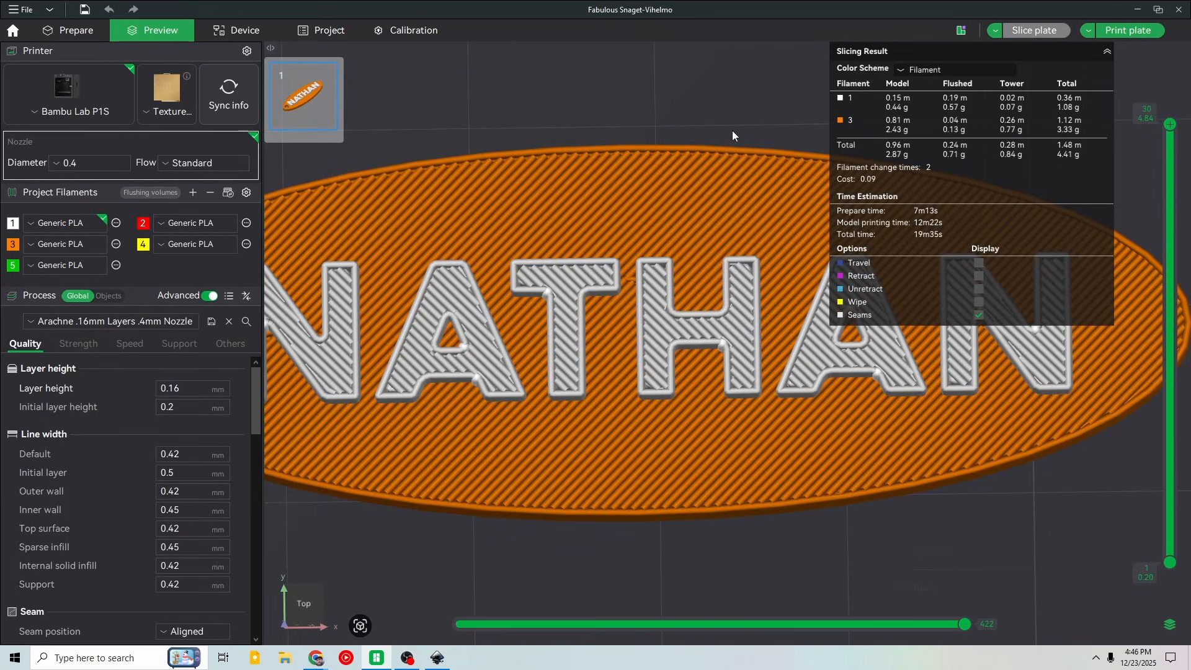
left_click_drag(732, 135, 724, 90)
left_click_drag(675, 136, 678, 254)
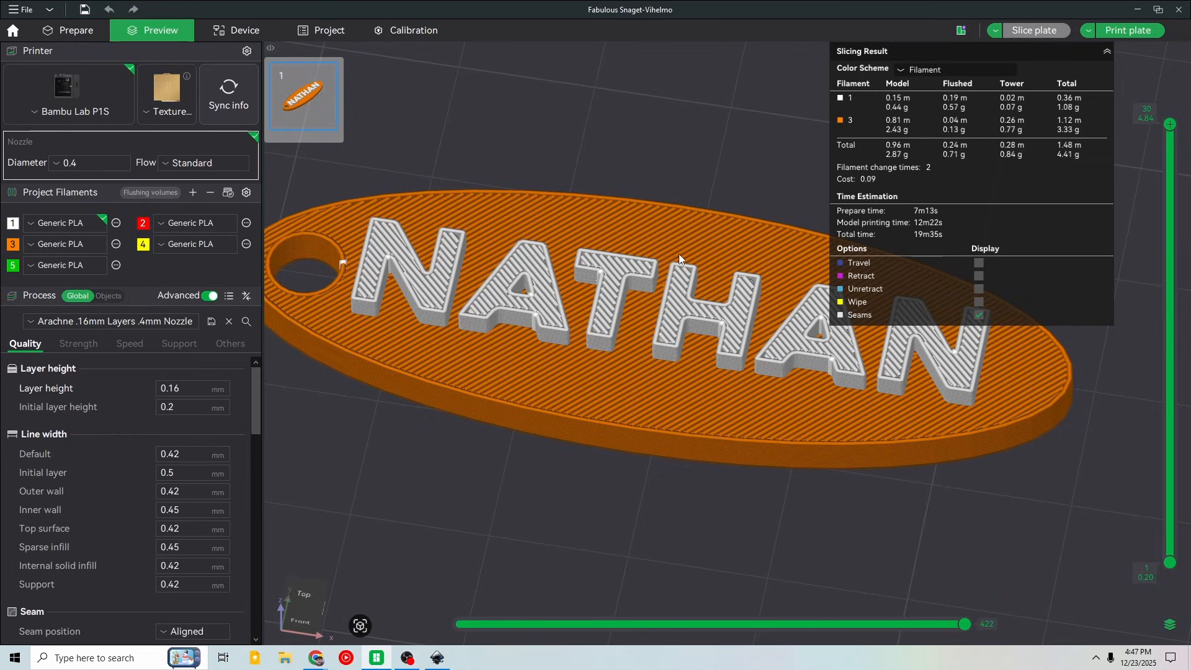
Step: Open the print job setup and choose the P1S (Enclosed) Fancy Boy printer, keeping white on AMS slot A1
left_click(1110, 32)
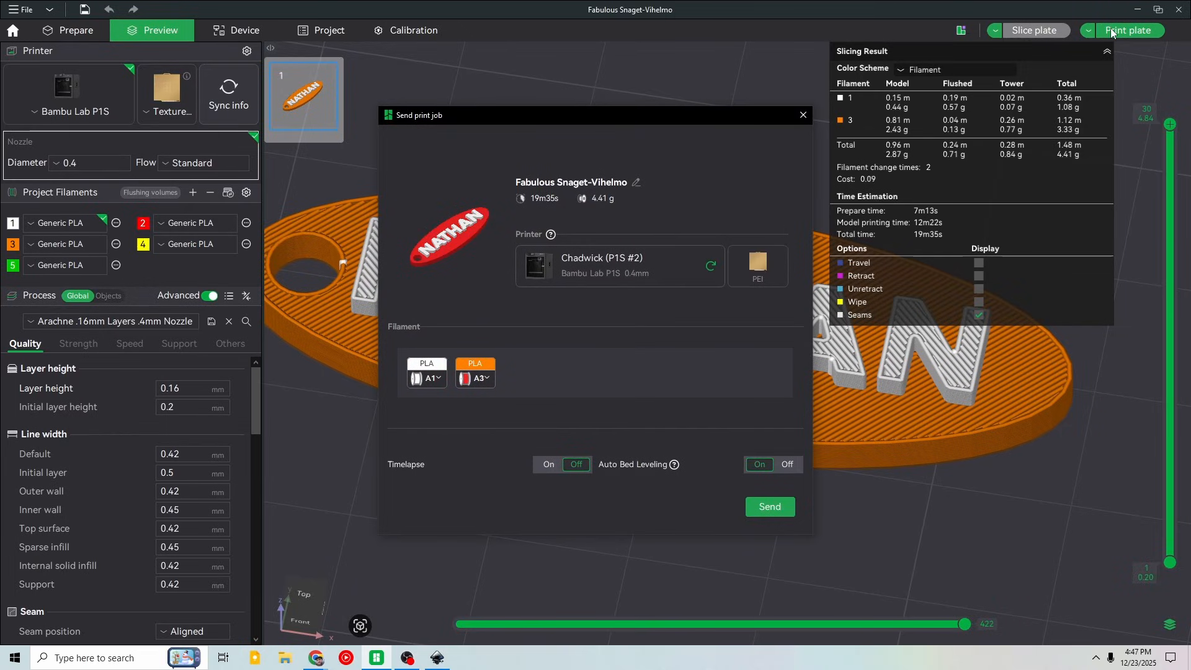
left_click(645, 262)
left_click(628, 326)
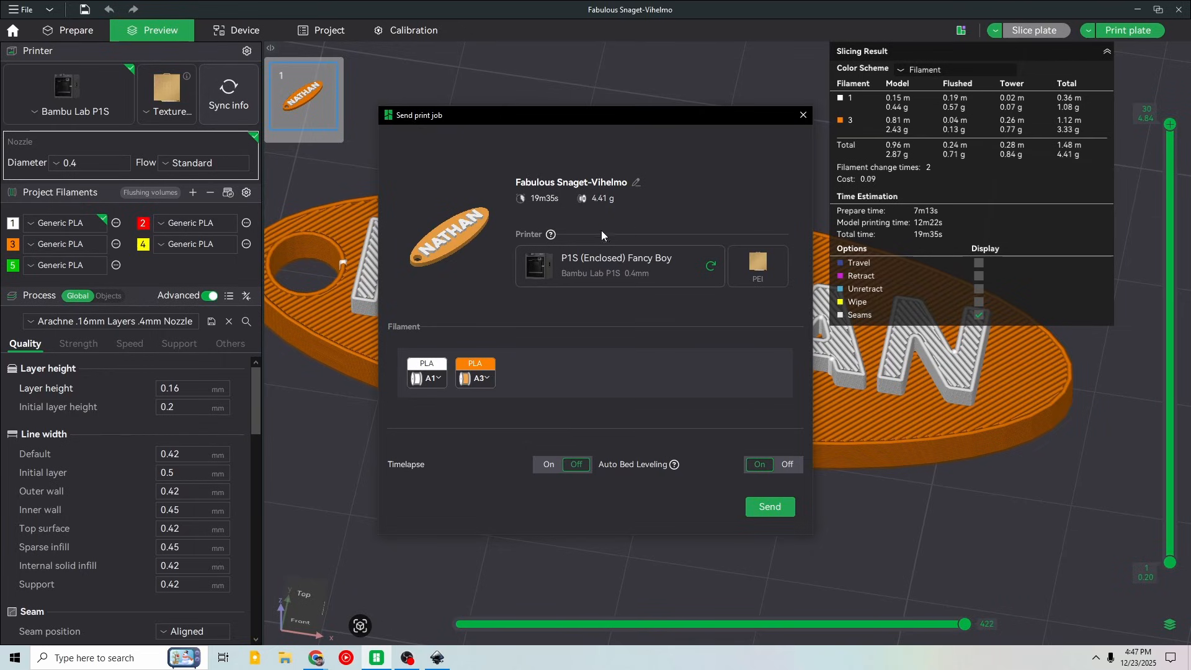
left_click(433, 378)
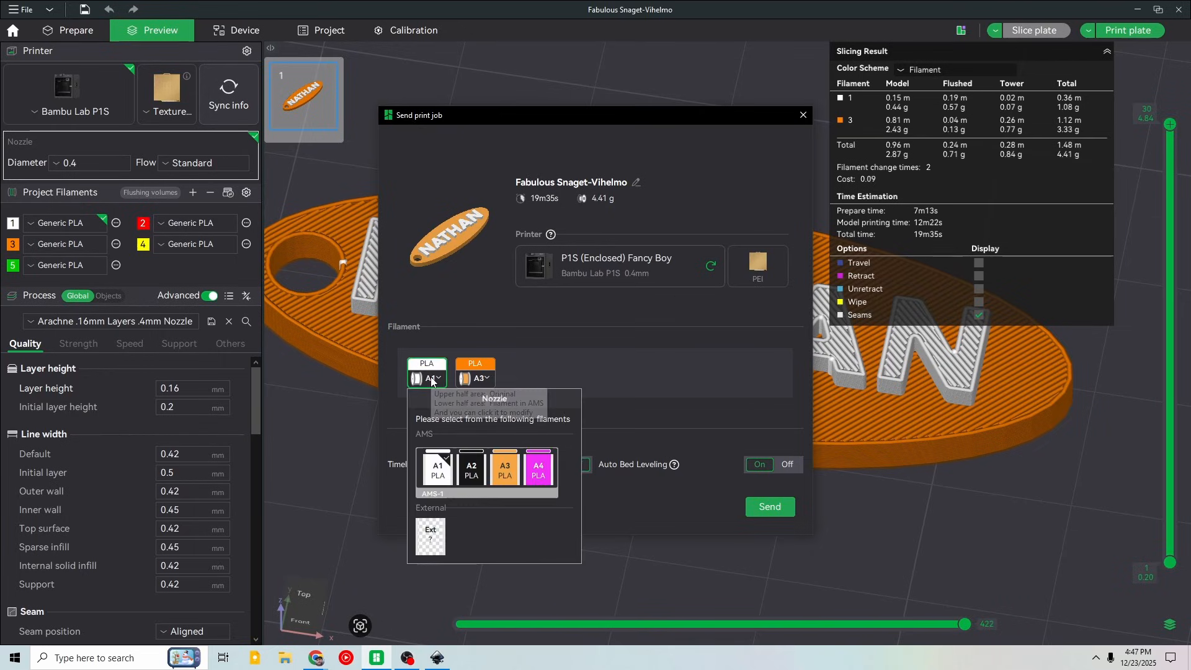
left_click(435, 340)
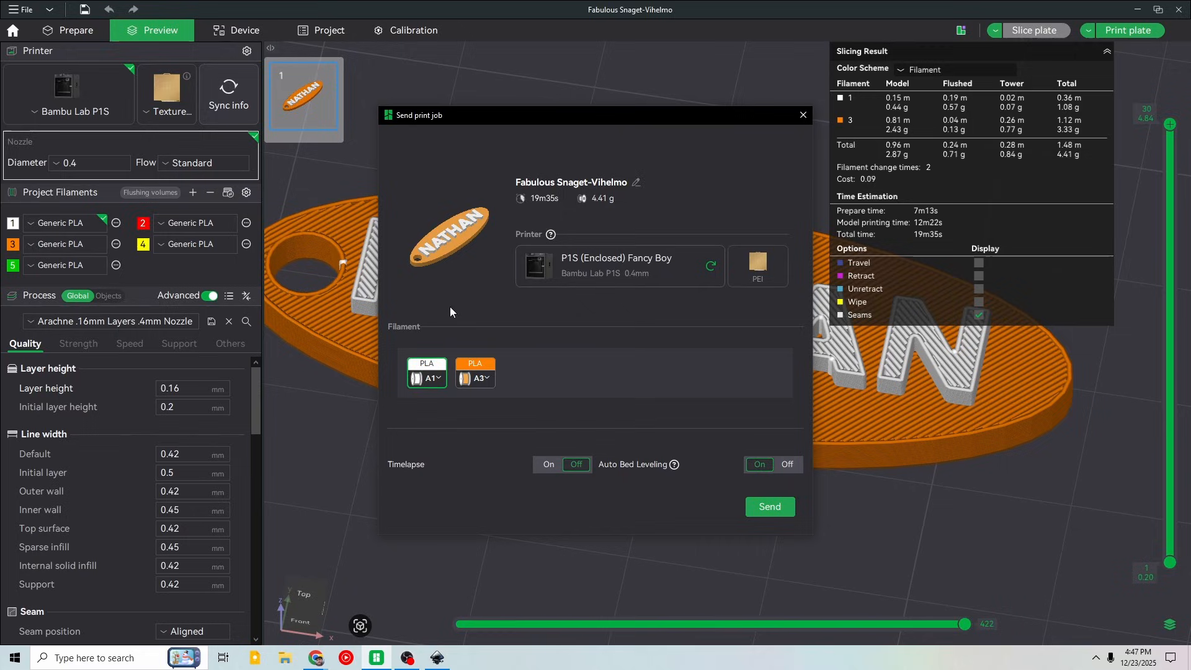
Step: Map the white filament to AMS slot A1 and the orange filament to slot A4, closing the print job without sending
left_click(427, 381)
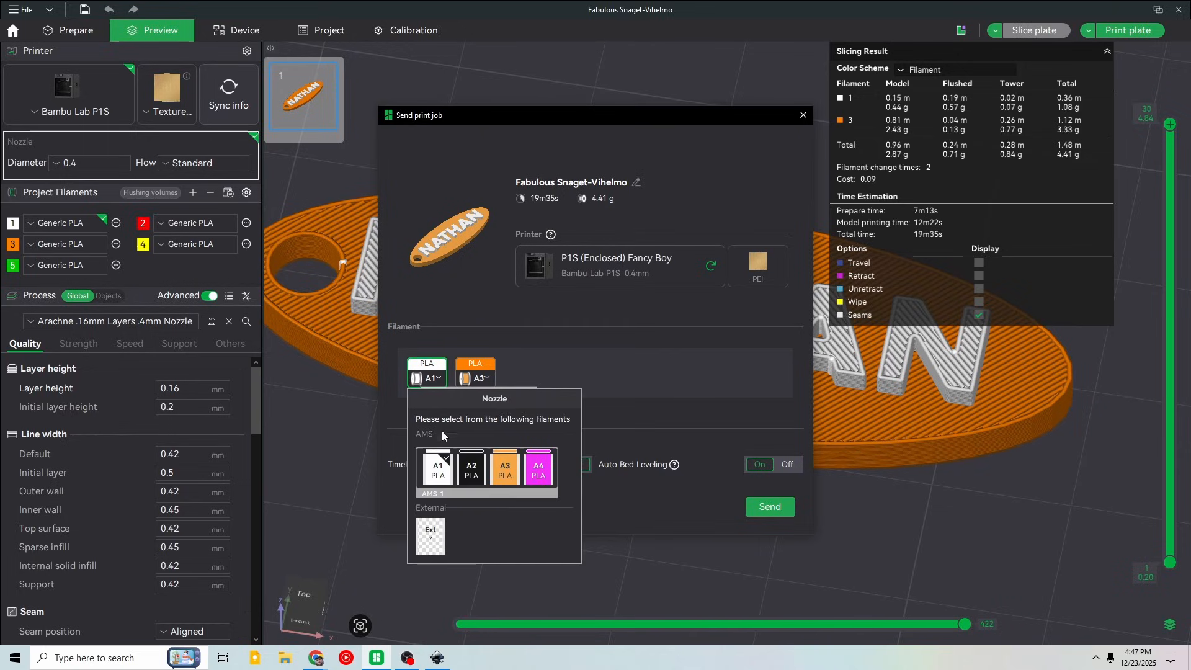
left_click(443, 456)
left_click(475, 383)
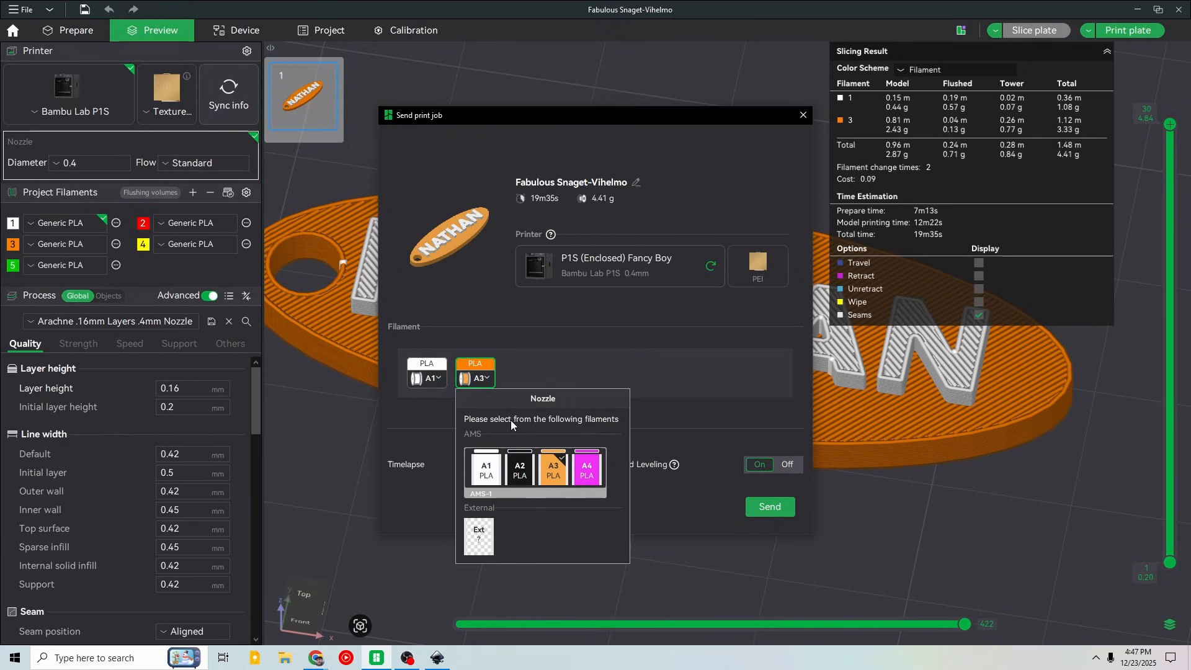
left_click(586, 472)
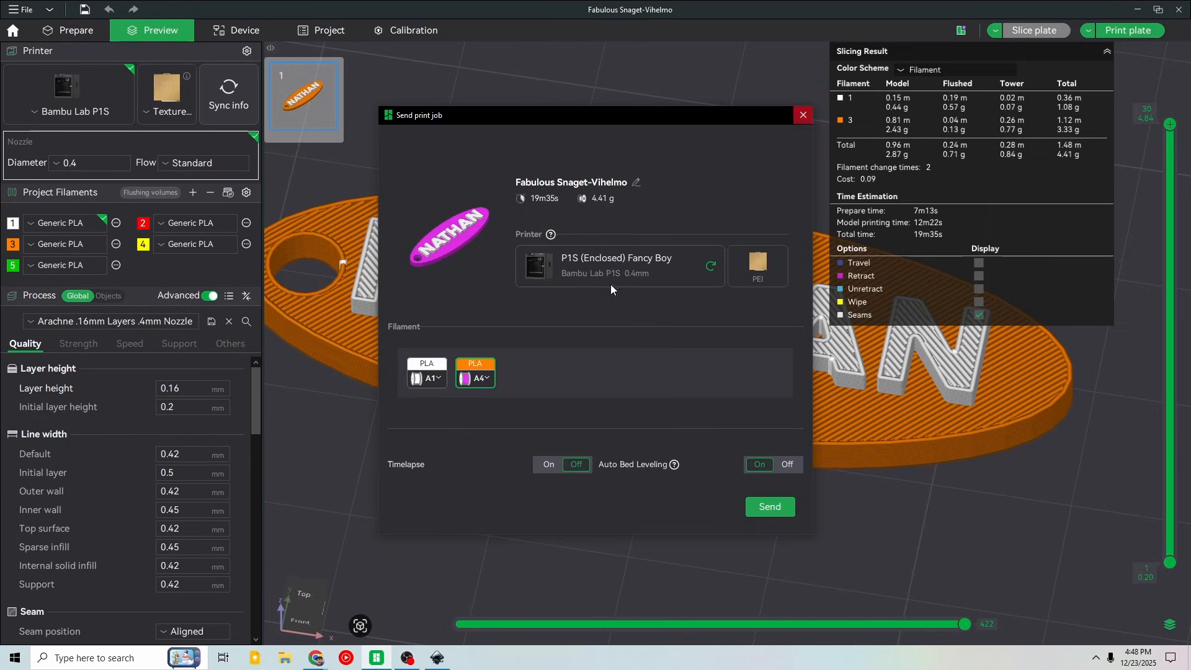
left_click(803, 116)
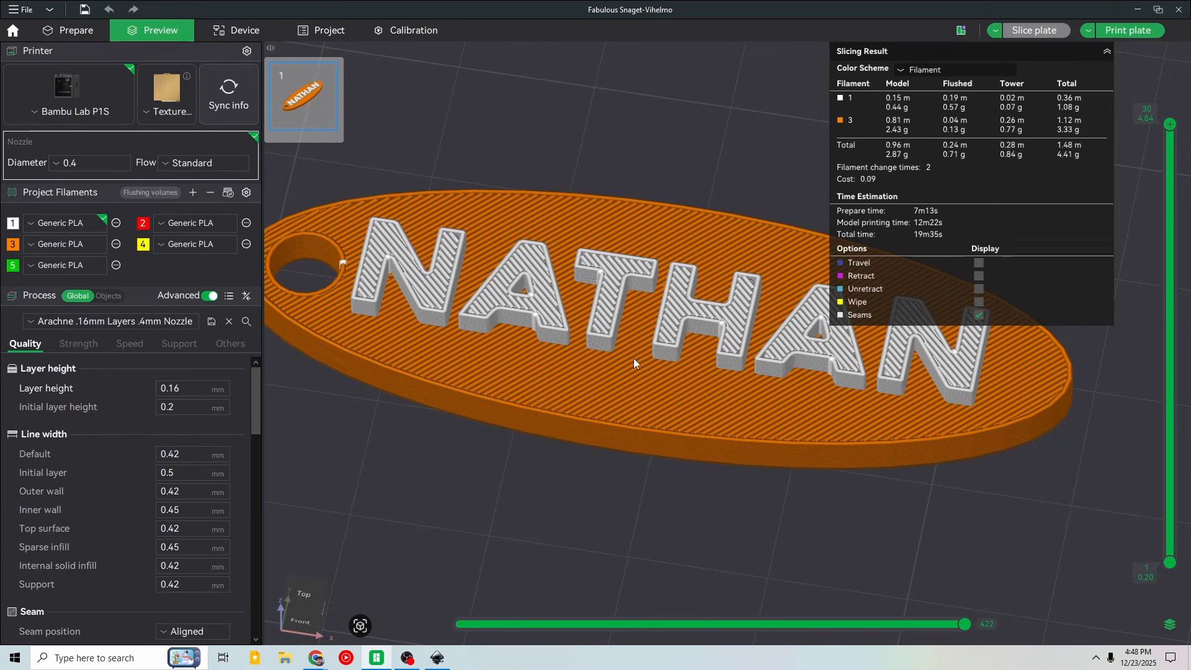
Step: Reopen the print job setup to check its filament mapping, and close it without sending
left_click(1126, 30)
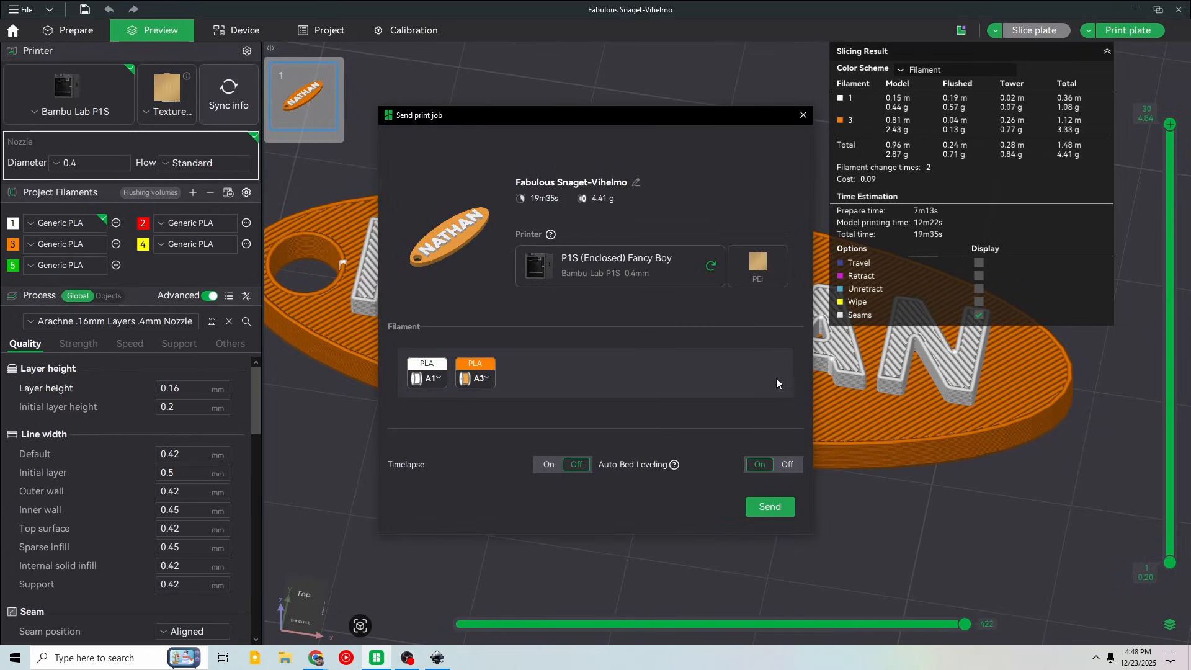
left_click(802, 116)
scroll(735, 335, "down", 5)
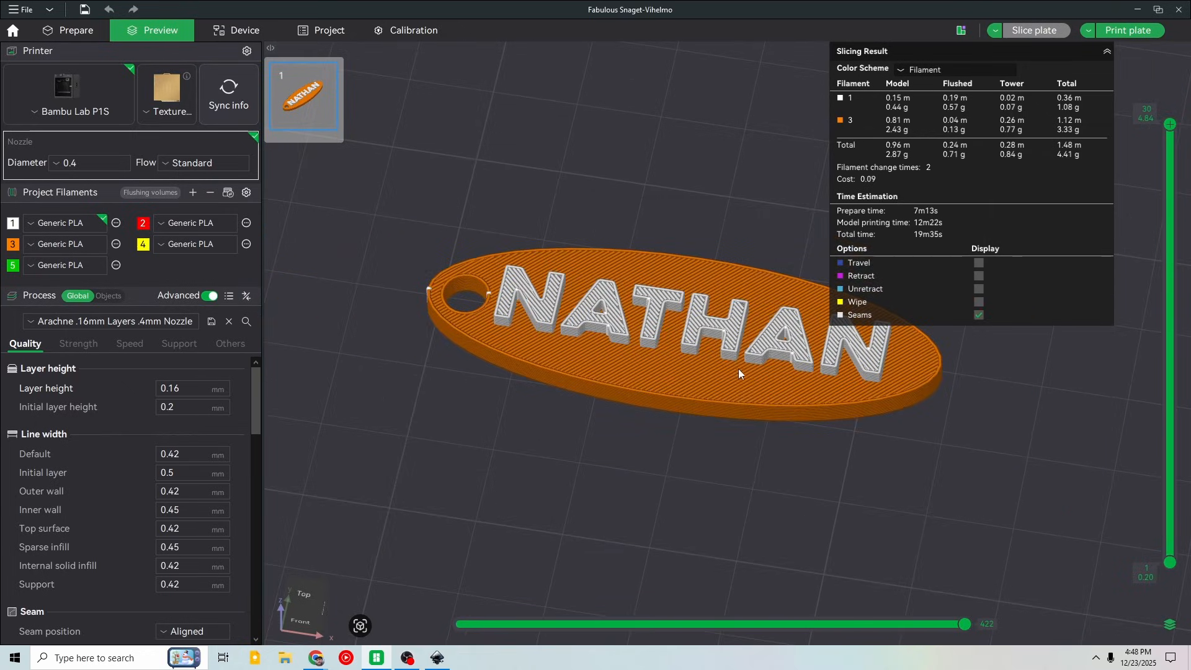
mouse_move(745, 239)
left_mouse_down()
mouse_move(748, 209)
mouse_move(750, 240)
left_mouse_up()
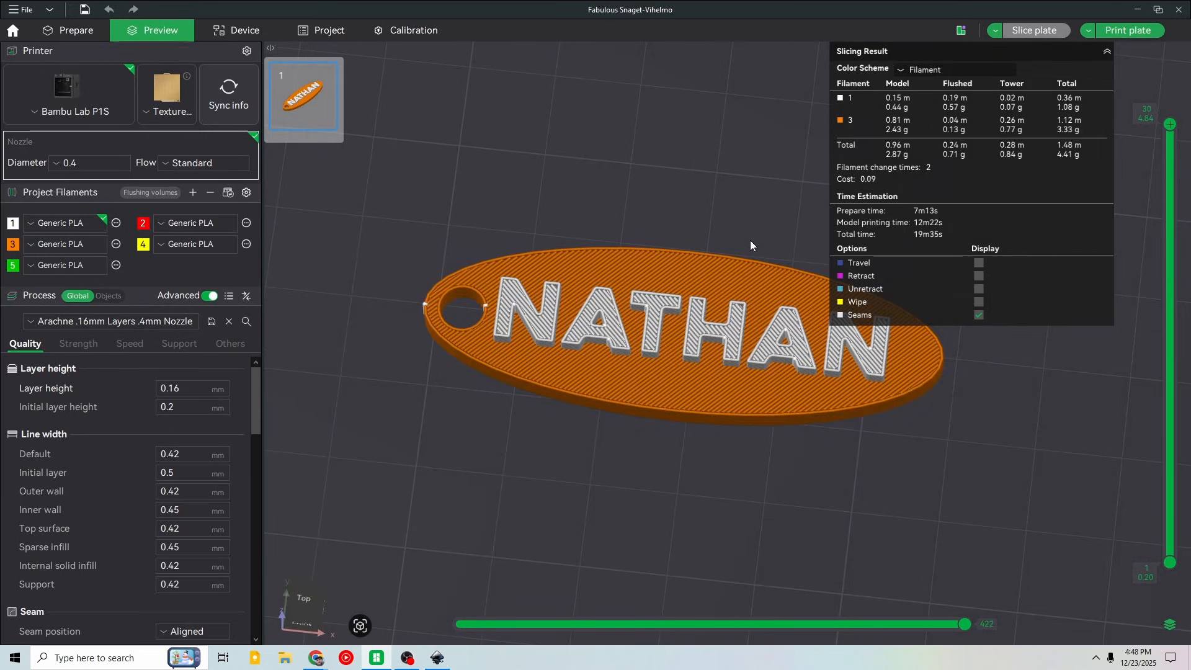